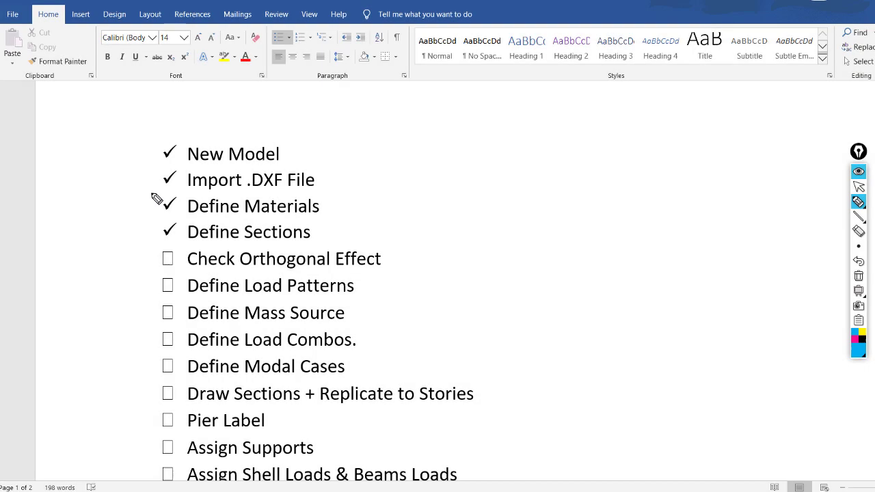
- Read section 2.6.1 Dead Loads of the modelling notes for the Dead and DeadSuper names, types and self-weight multipliers
mouse_move(149, 194)
mouse_down()
mouse_move(141, 228)
mouse_move(161, 246)
mouse_up()
mouse_move(78, 277)
mouse_down()
mouse_move(163, 283)
mouse_move(149, 276)
mouse_move(161, 286)
mouse_move(146, 292)
mouse_up()
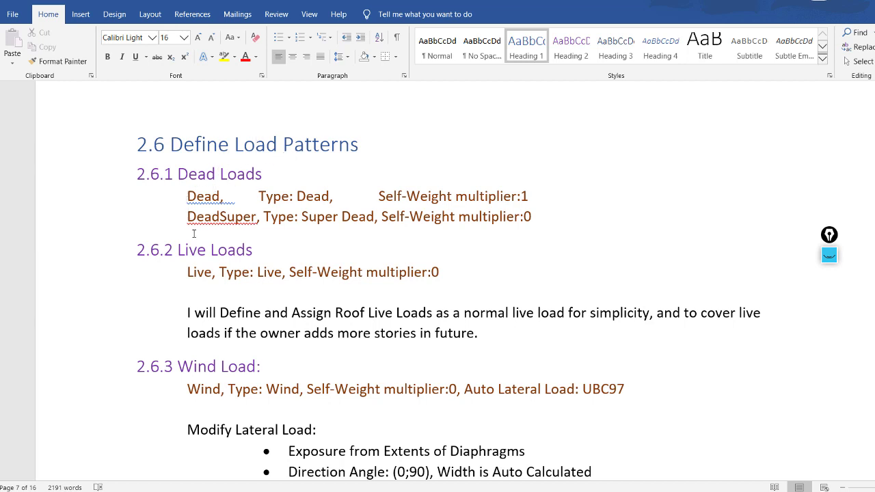
click(189, 198)
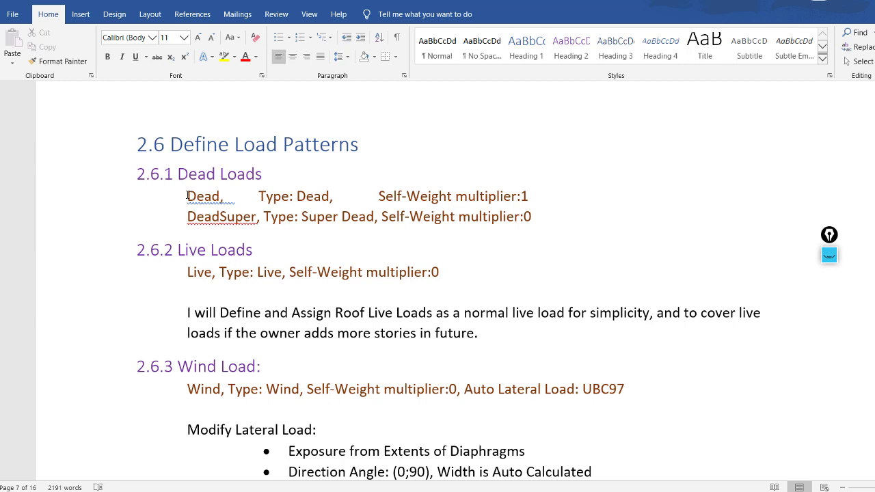
drag(188, 196, 545, 203)
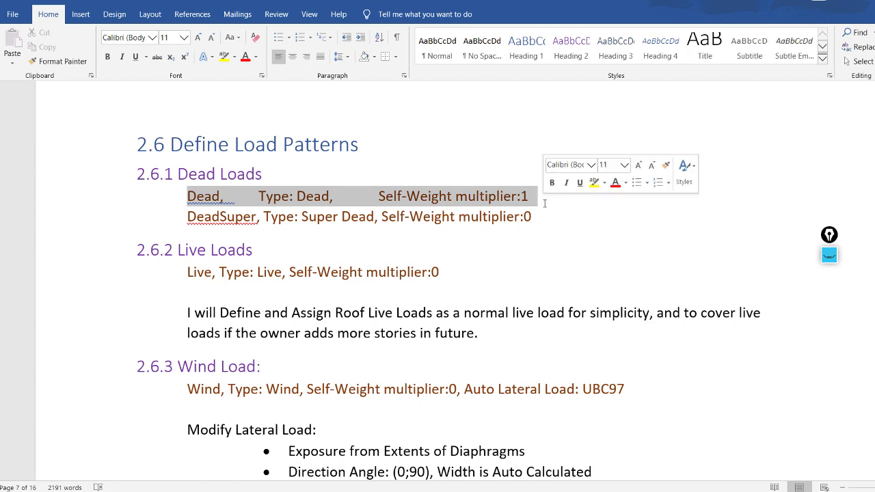
click(221, 197)
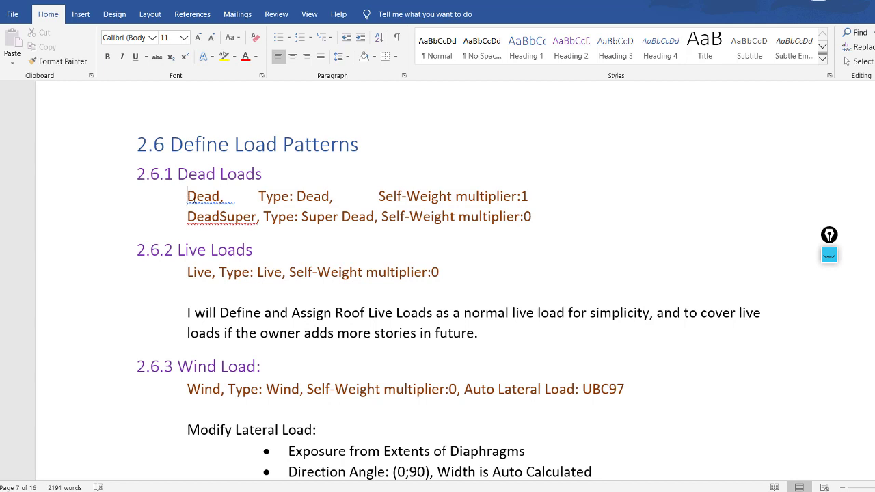
drag(185, 197, 530, 201)
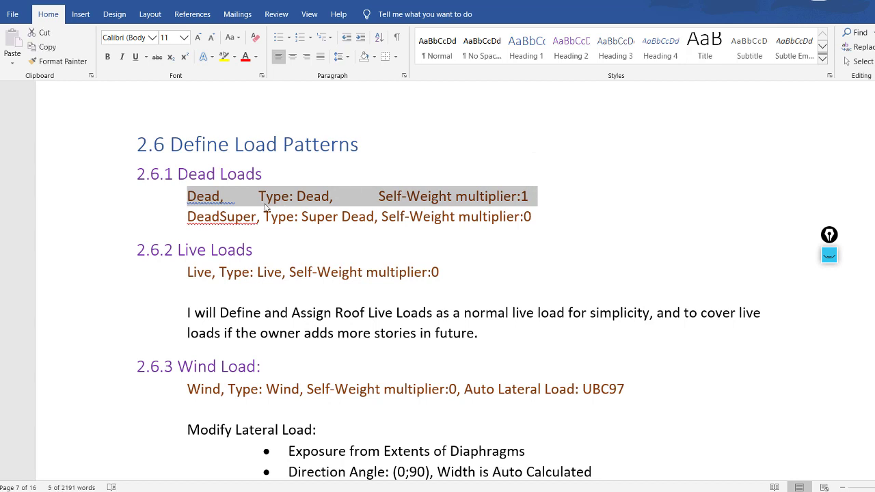
click(215, 203)
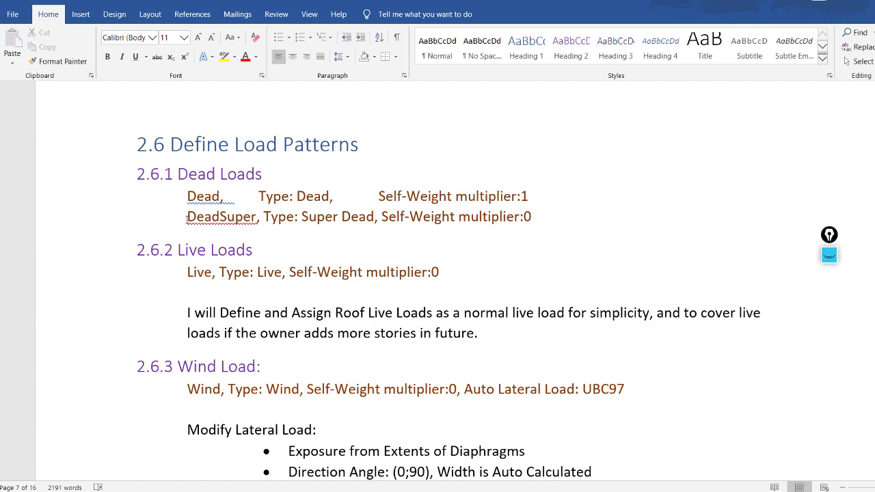
drag(186, 217, 256, 221)
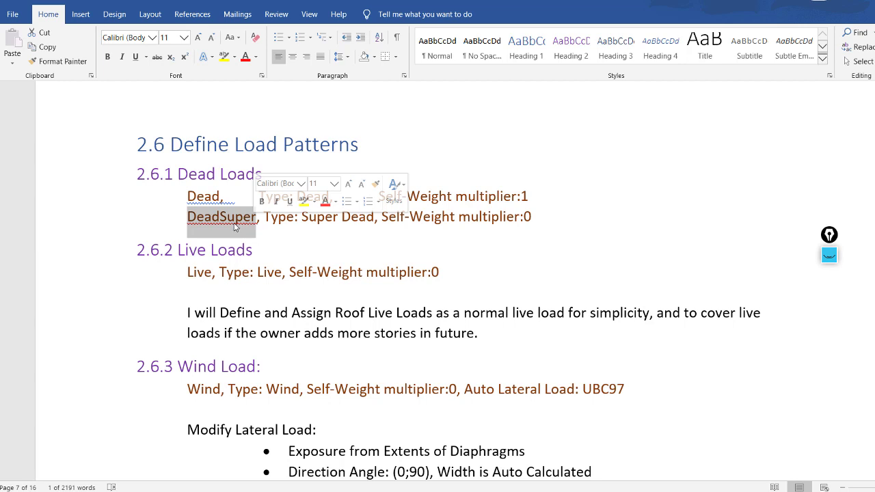
click(219, 218)
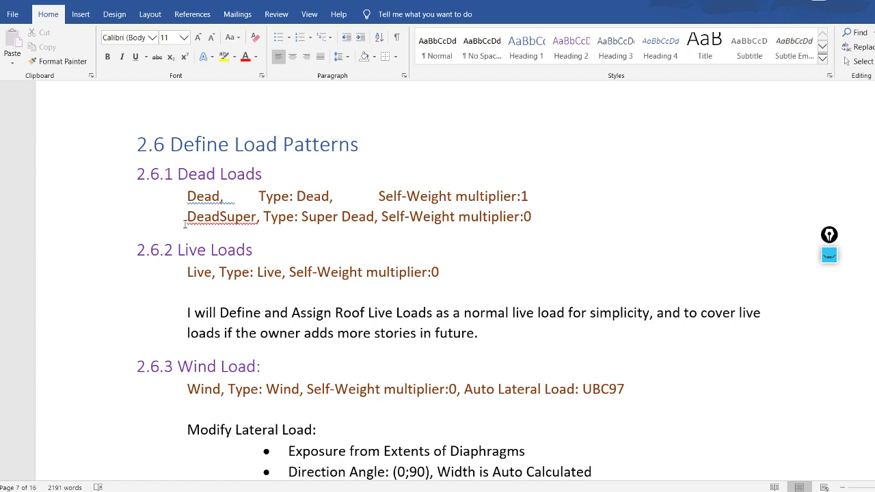
drag(302, 217, 374, 216)
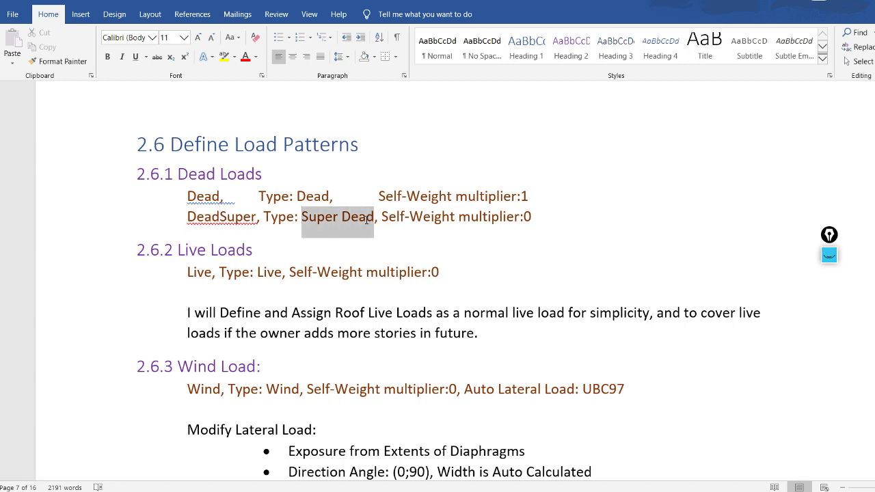
drag(530, 219, 417, 222)
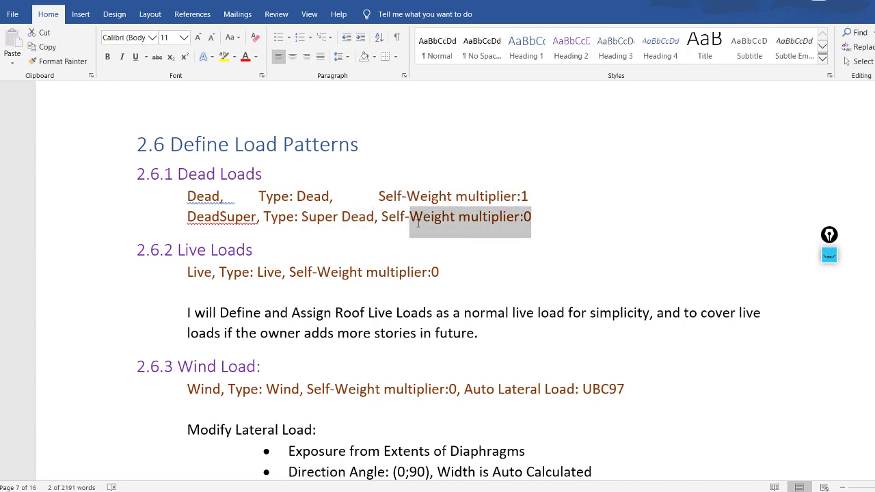
drag(515, 219, 527, 221)
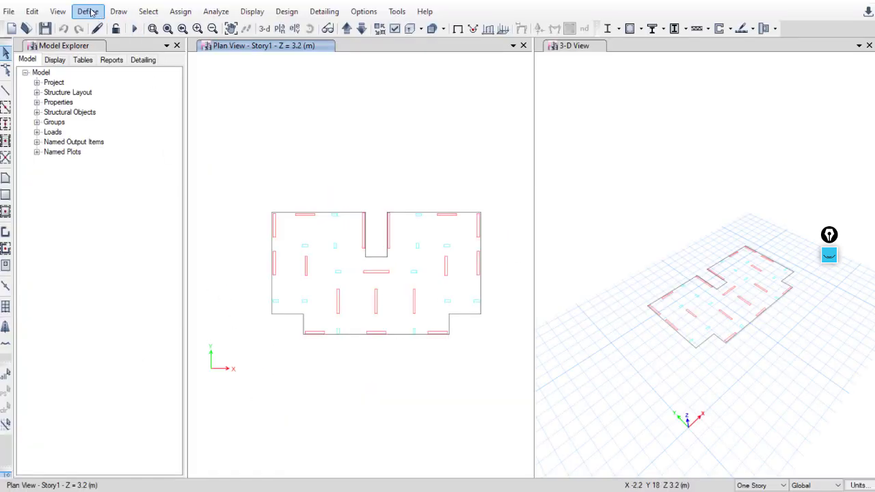
- Switch to ETABS, open the load pattern definitions and check the Dead pattern's name, type and self-weight multiplier
click(88, 11)
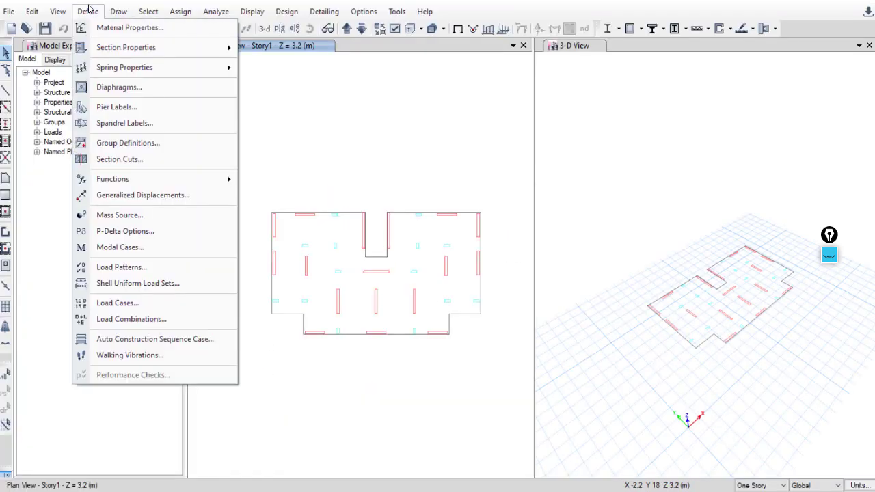
click(155, 266)
double_click(243, 214)
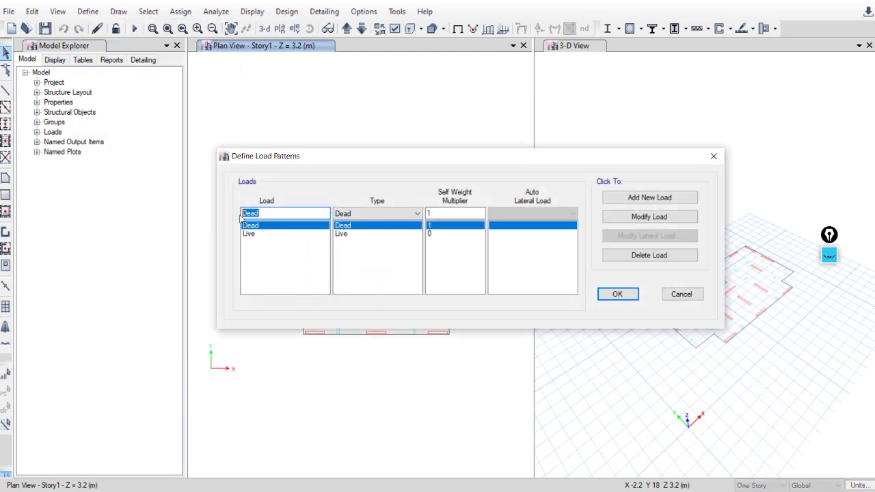
key(Tab)
key(Tab)
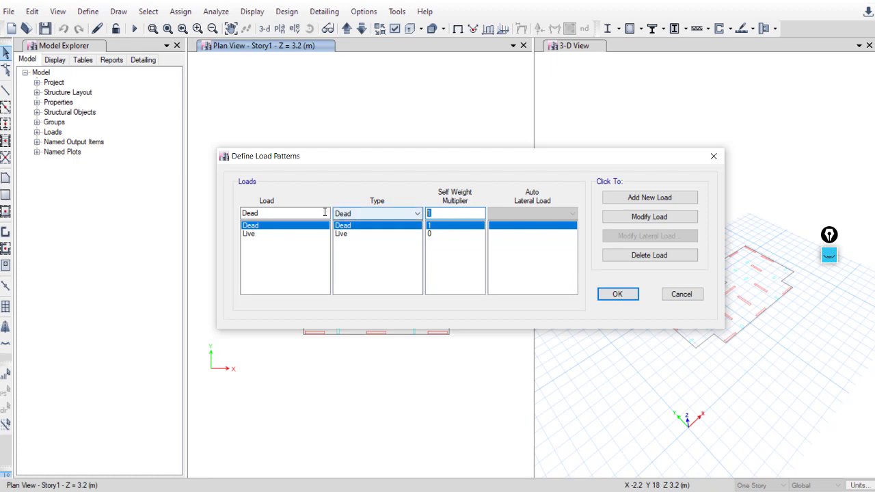
- Add a load pattern named DeadSuper with type Super Dead and self-weight multiplier 0
click(318, 213)
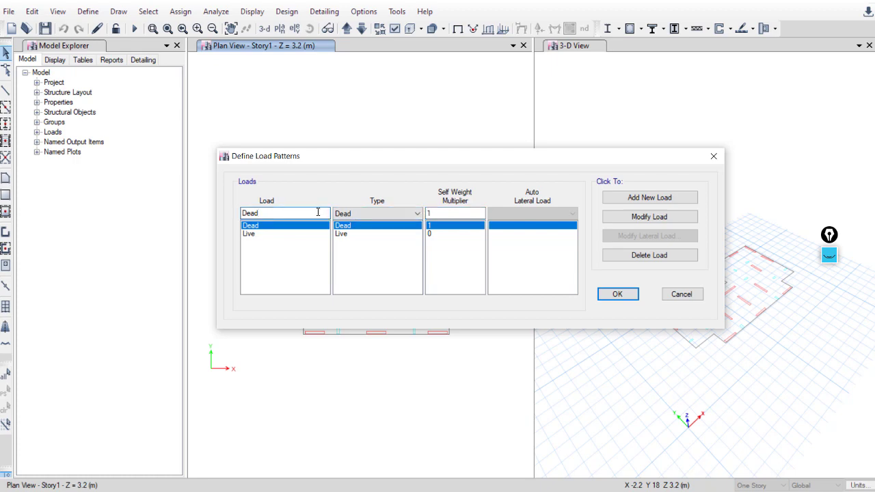
text(Super)
click(373, 213)
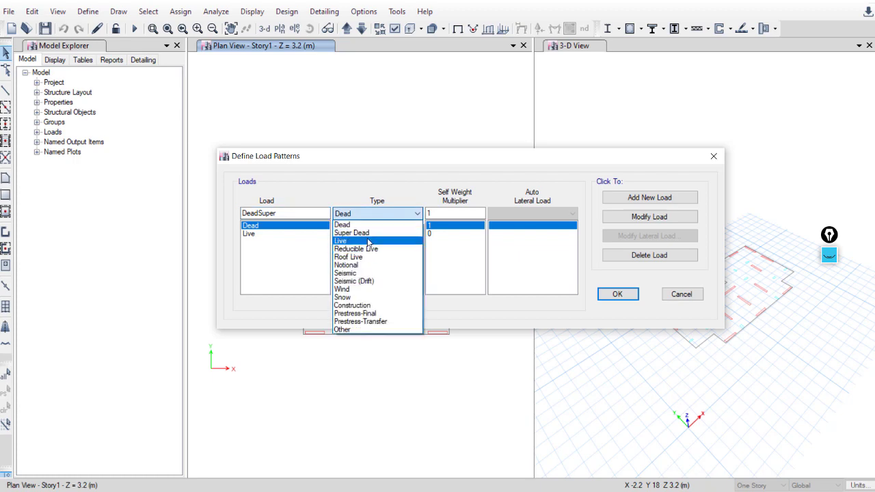
click(364, 235)
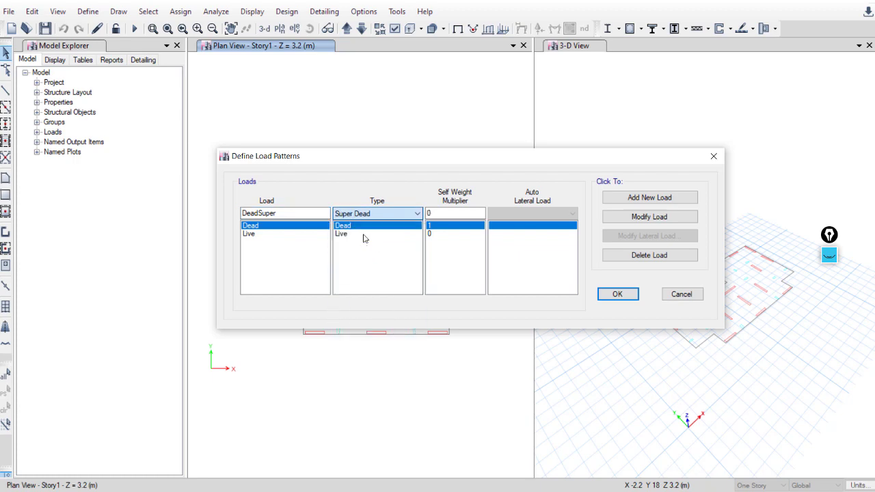
click(633, 197)
click(617, 294)
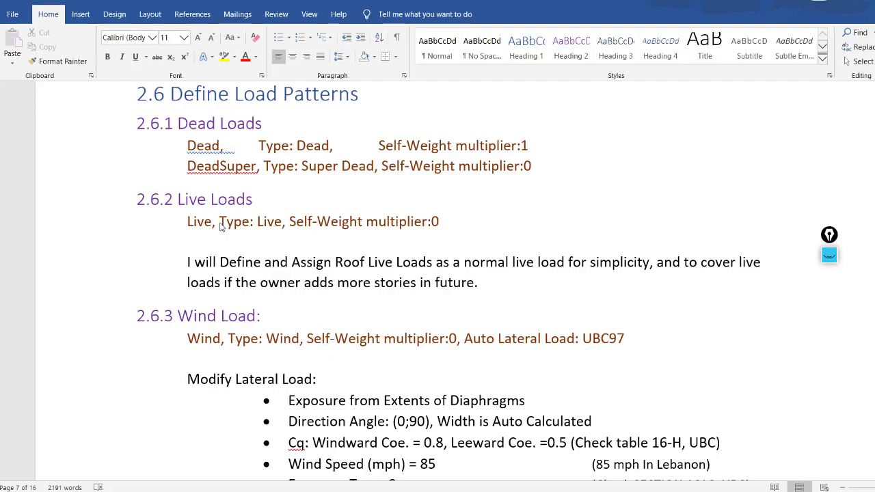
- Switch to the Word notes and read section 2.6.2 on the Live pattern's settings and the treatment of roof live loads
drag(184, 230, 440, 222)
click(426, 222)
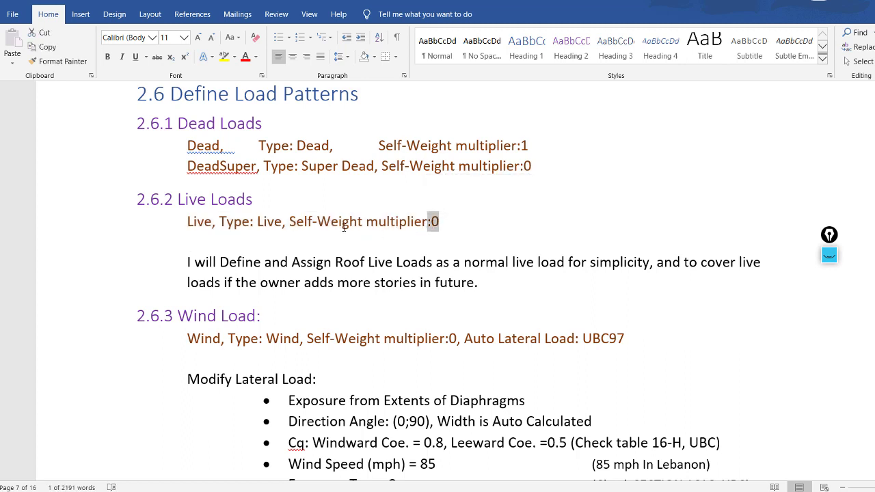
click(343, 223)
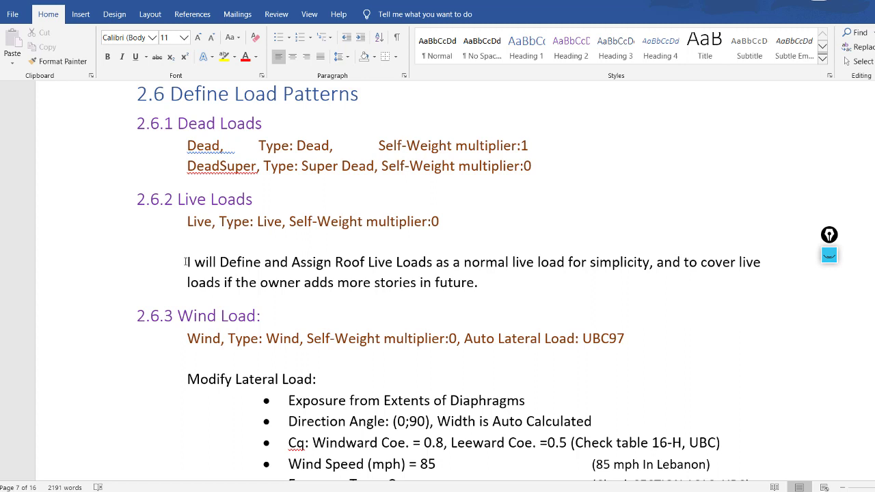
drag(187, 262, 473, 283)
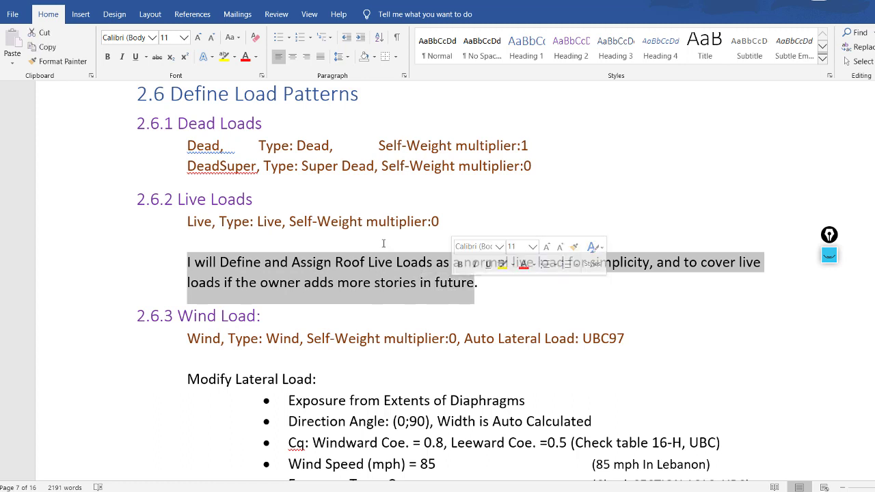
click(258, 225)
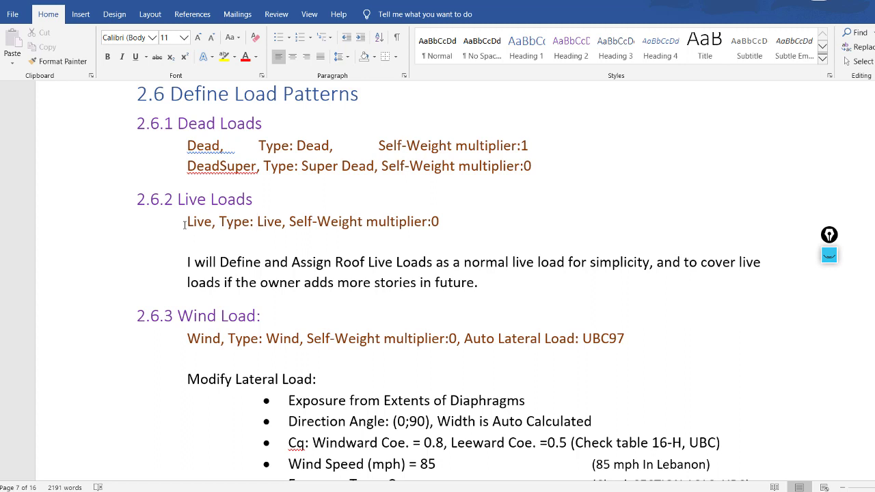
triple_click(188, 221)
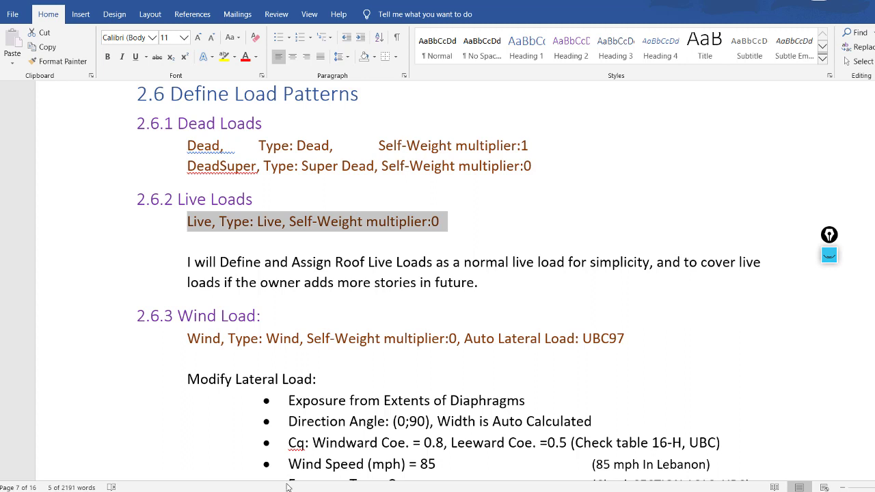
- Return to the load pattern definitions in ETABS and check the Live pattern's settings and the available load types
key(alt+Tab)
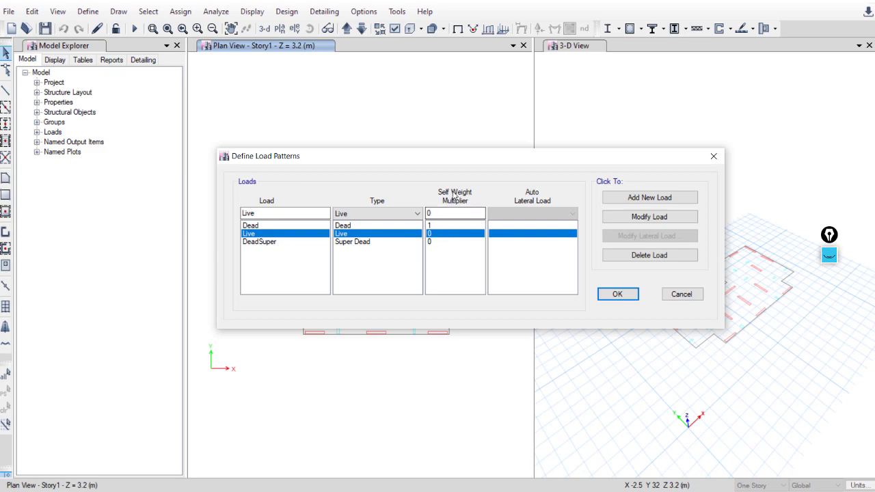
click(370, 216)
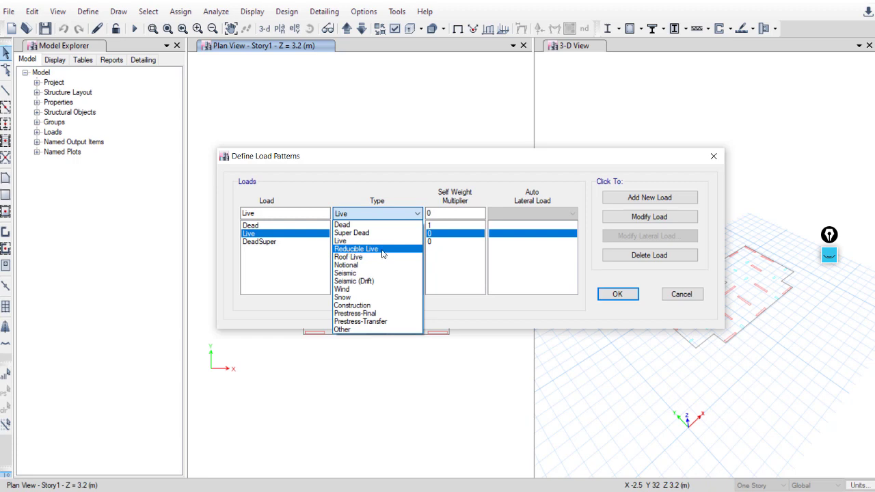
click(387, 215)
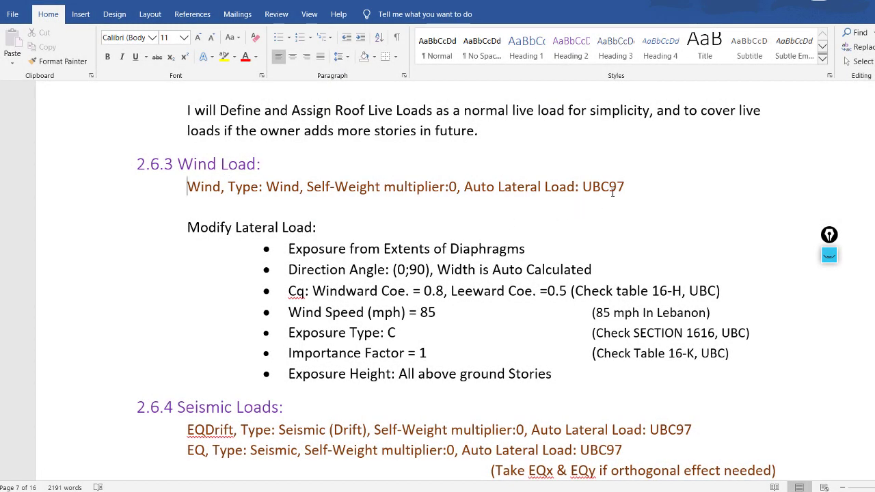
- Read the Wind pattern's type, multiplier, auto lateral load and lateral settings in section 2.6.3 of the Word notes, then return to ETABS
drag(626, 186, 583, 188)
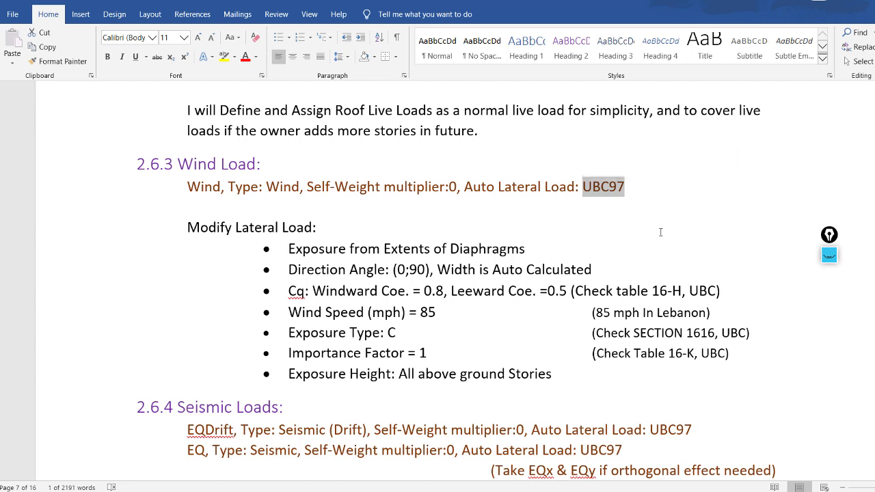
click(199, 187)
drag(266, 186, 291, 186)
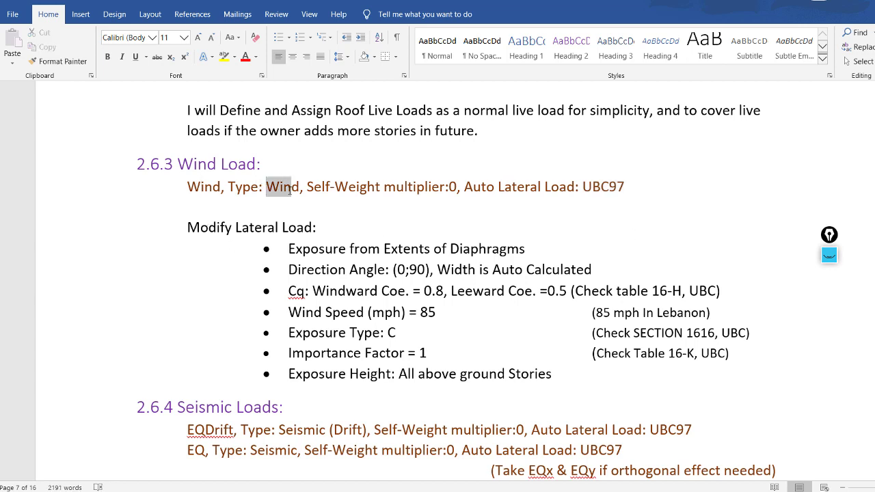
click(449, 187)
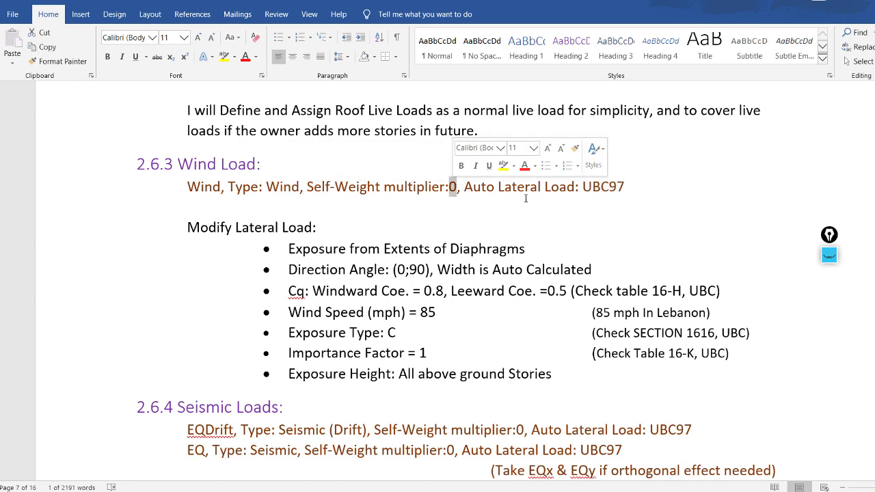
drag(582, 187, 626, 189)
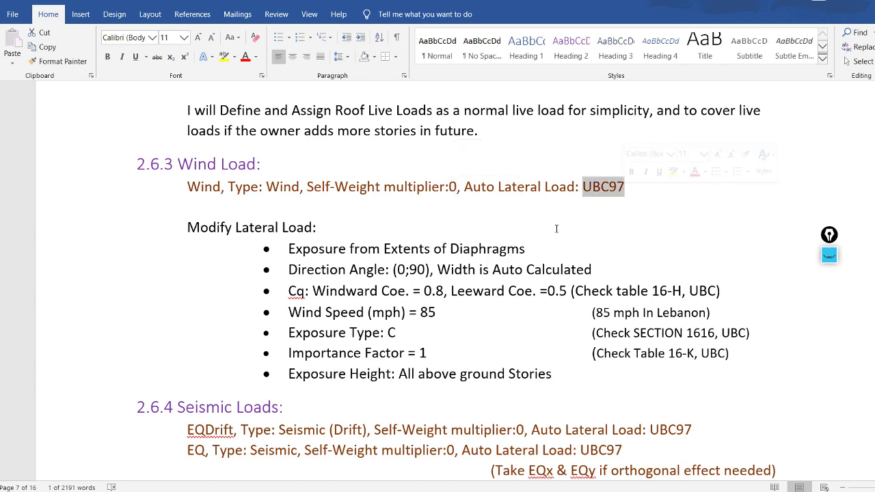
click(434, 227)
click(176, 227)
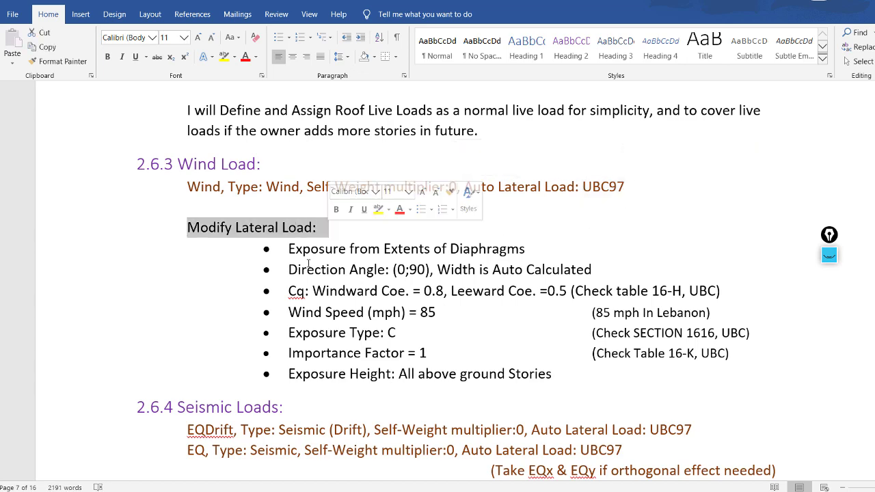
key(alt+Tab)
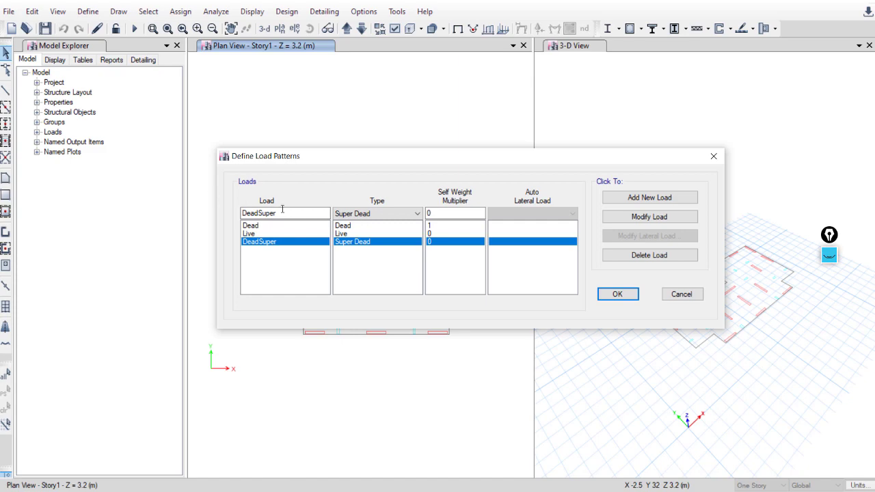
drag(284, 212, 233, 216)
text(WEind)
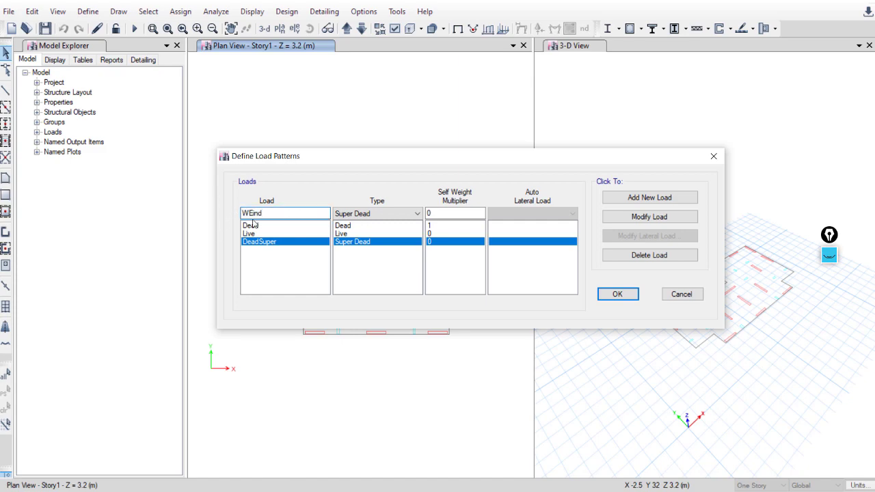
click(355, 227)
click(350, 212)
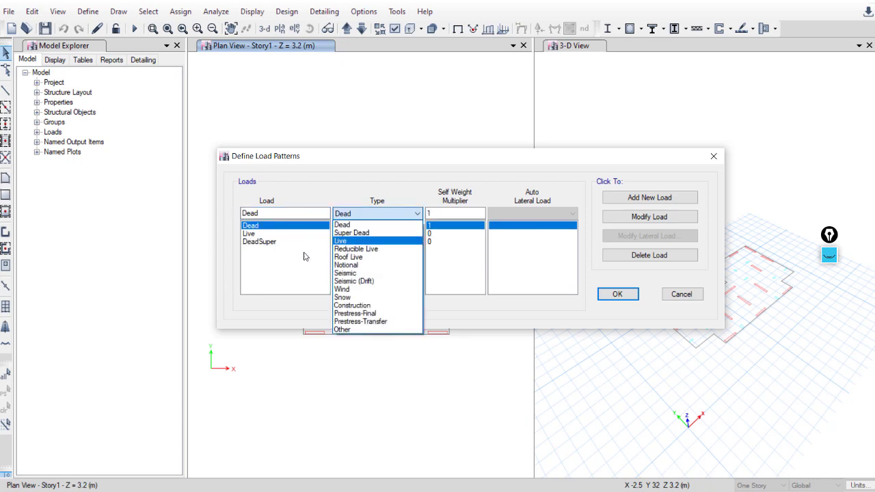
- Add a load pattern named Wind with type Wind, self-weight multiplier 0 and auto lateral load UBC 97
click(271, 208)
double_click(272, 214)
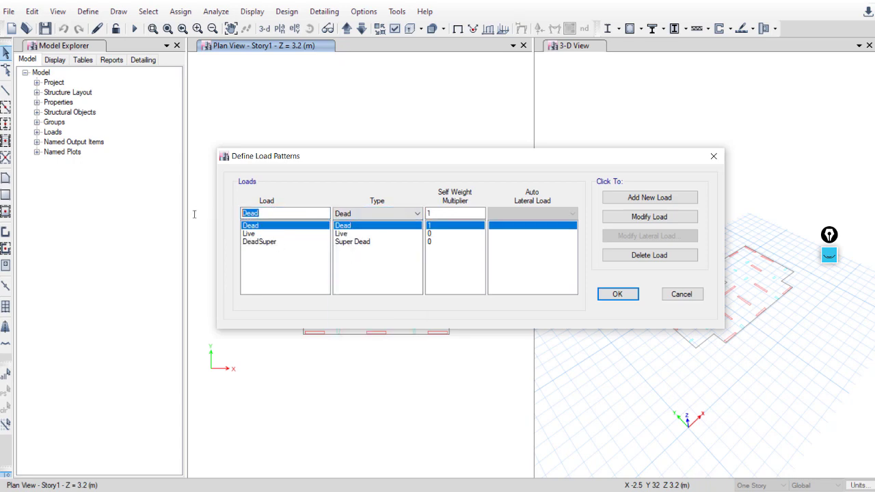
text(Wind)
click(354, 213)
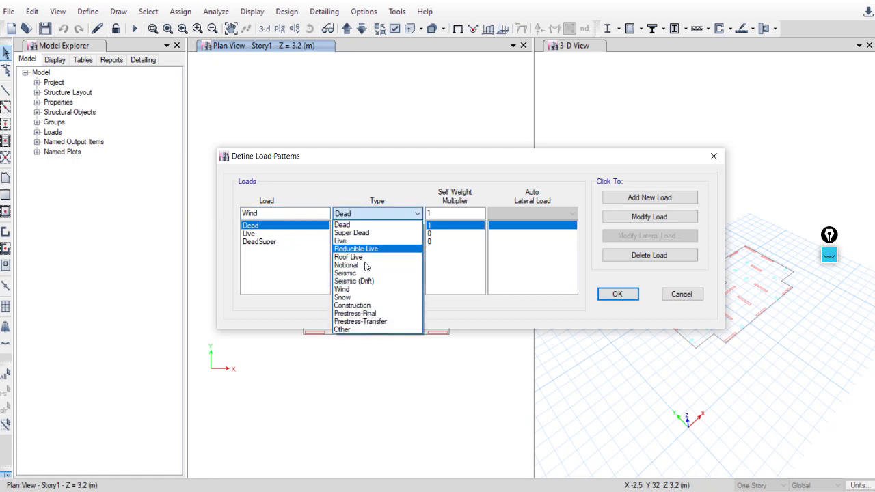
click(365, 290)
click(533, 212)
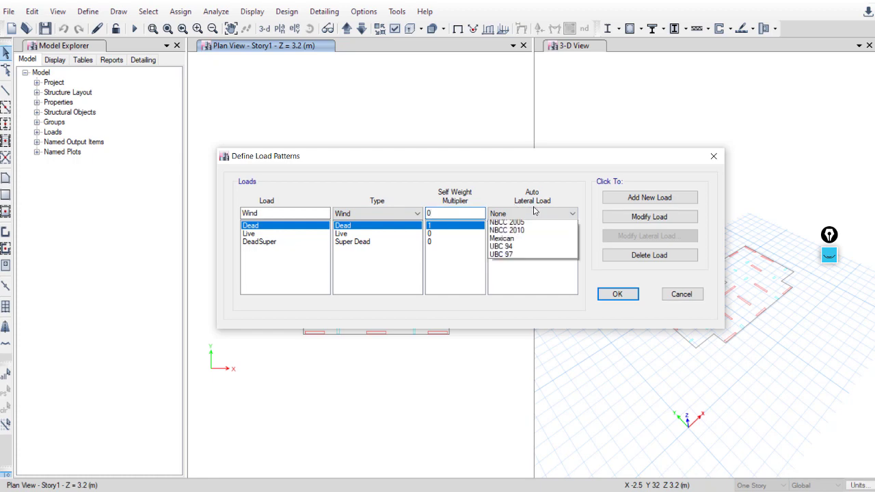
click(525, 418)
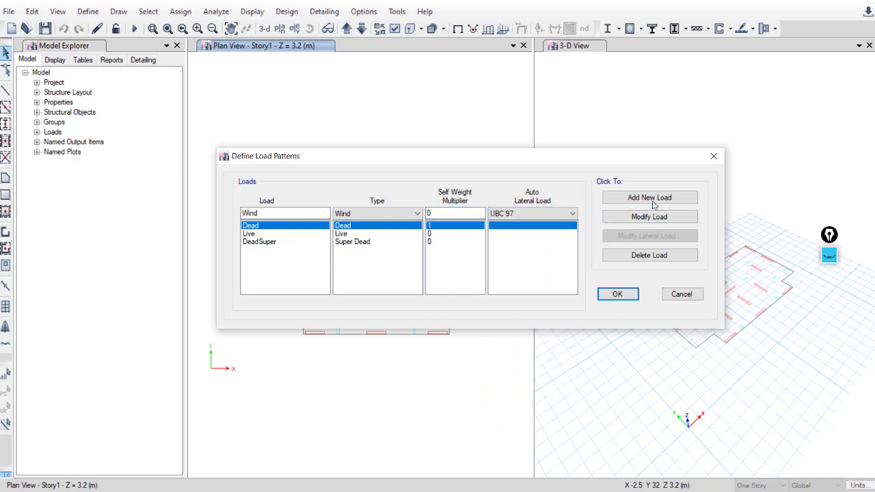
click(652, 198)
- Open the Wind pattern's lateral load settings and accept direction angles 0; 90 with auto-calculated exposure widths
click(667, 236)
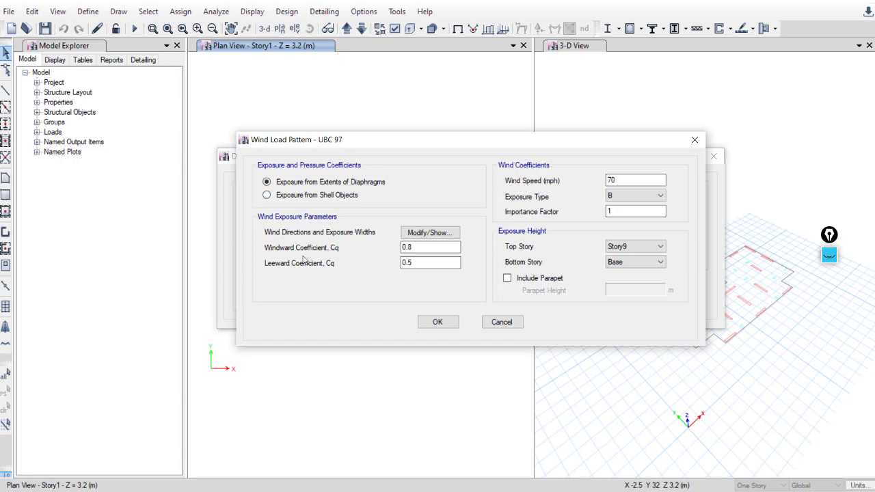
click(413, 233)
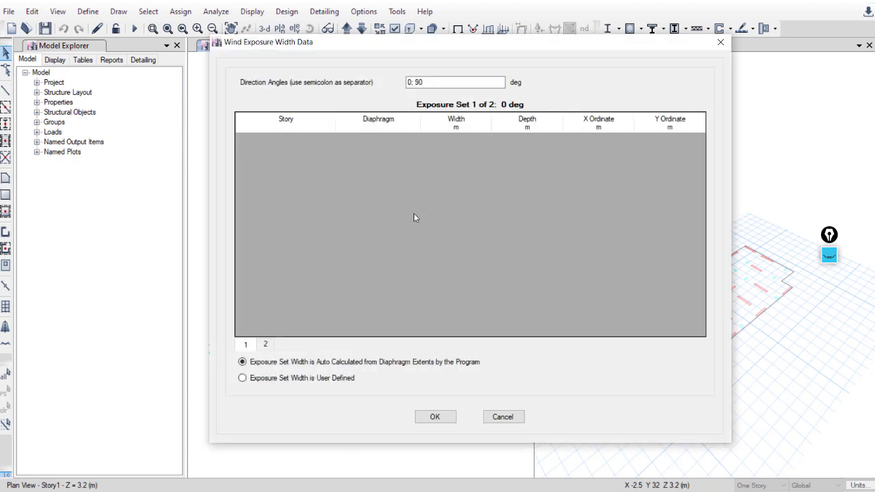
drag(438, 84, 401, 80)
click(430, 83)
click(441, 420)
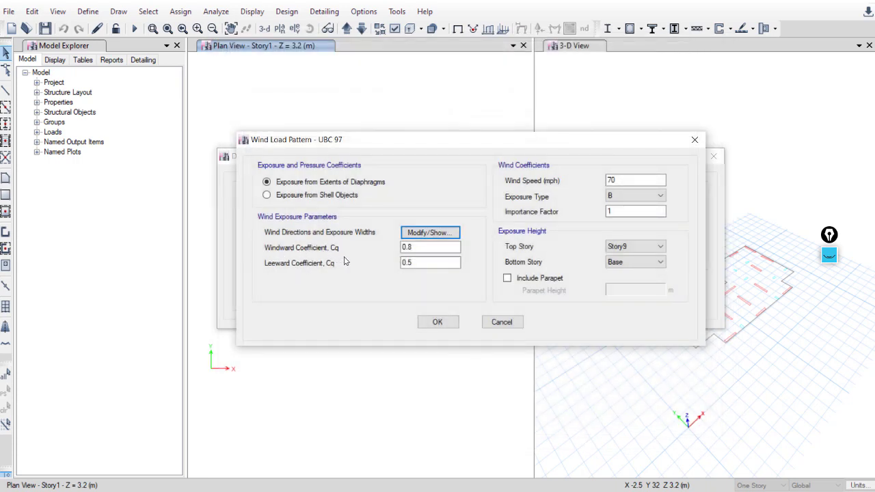
- Look up the source of the windward and leeward Cq coefficients in the Word notes, then switch to Table 16-H in the UBC PDF
click(422, 264)
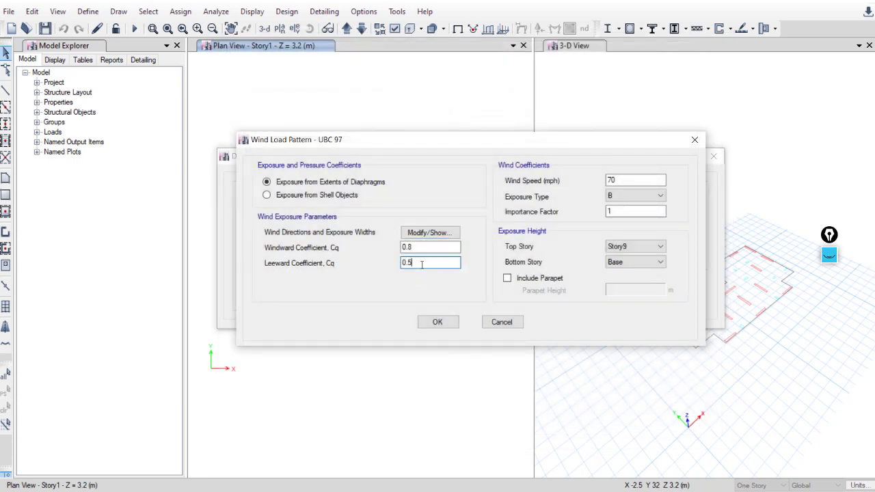
key(alt+Tab)
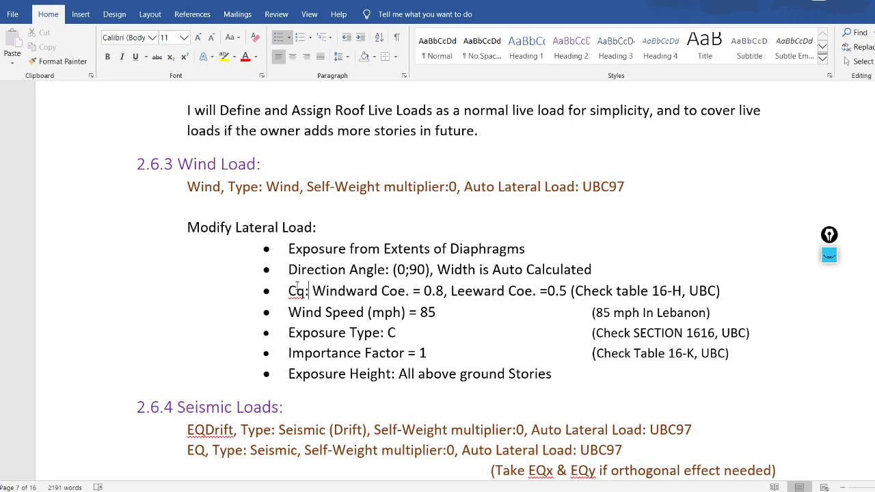
shift+drag(551, 307, 652, 292)
click(645, 292)
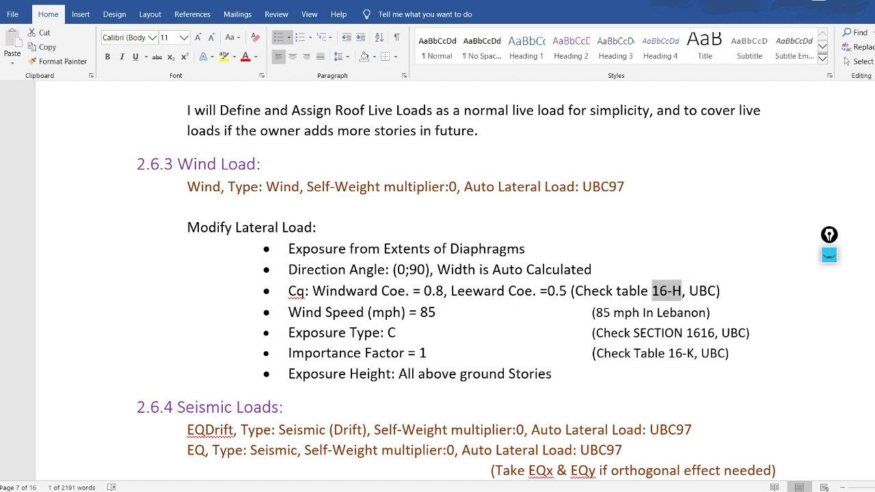
key(alt+Tab)
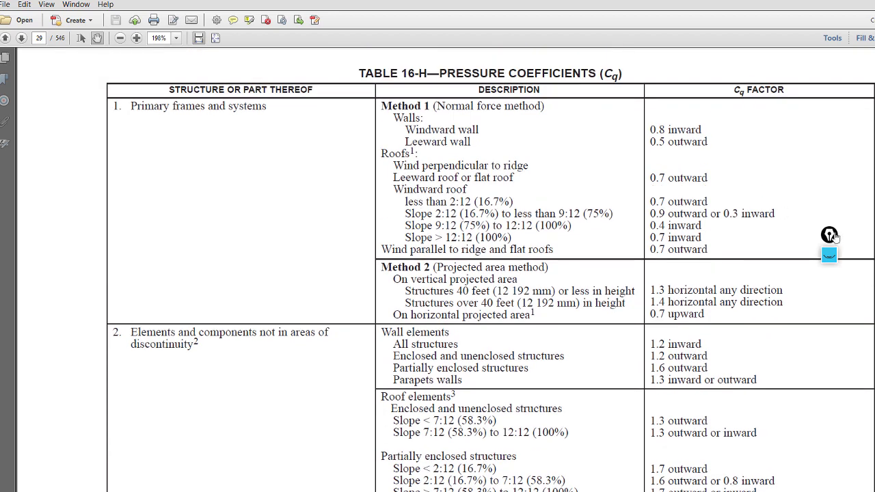
- Clear the old pen marks and mark the Normal force method and its wall Cq factors in Table 16-H
click(830, 255)
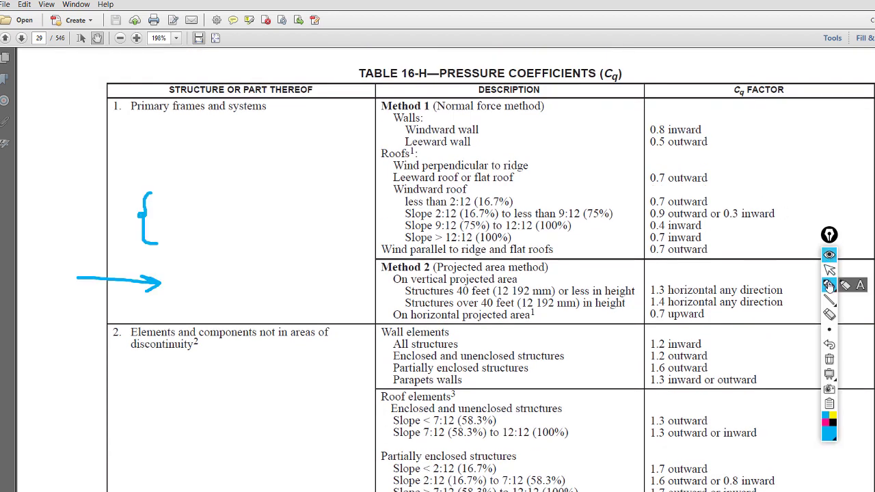
click(830, 361)
click(447, 117)
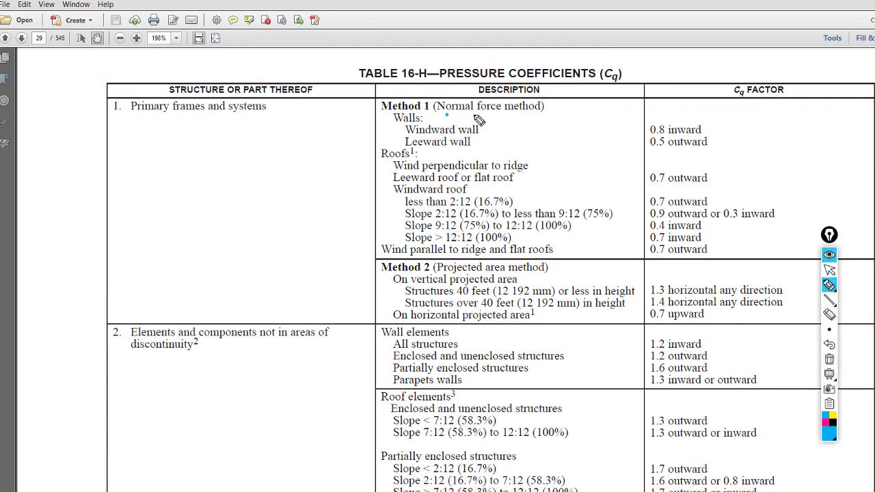
drag(448, 115, 553, 108)
mouse_move(388, 119)
mouse_down()
mouse_move(380, 118)
mouse_move(384, 140)
mouse_move(397, 143)
mouse_up()
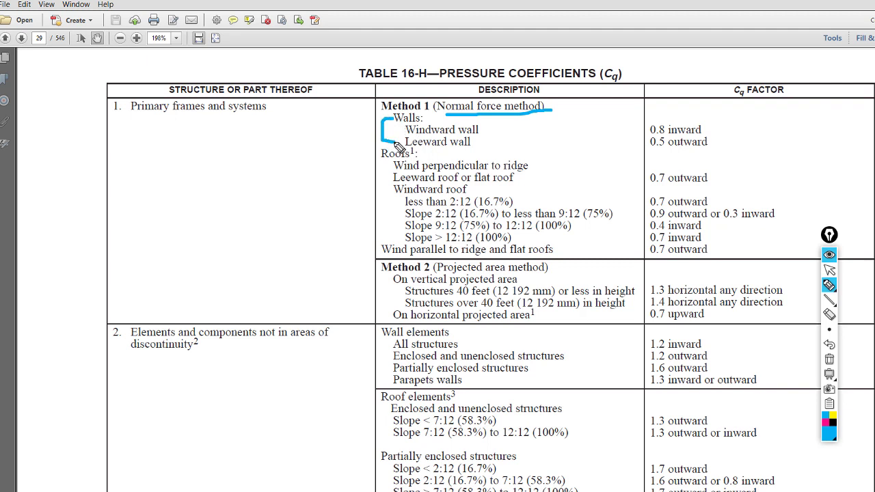
mouse_move(717, 119)
mouse_down()
mouse_move(739, 134)
mouse_move(717, 149)
mouse_up()
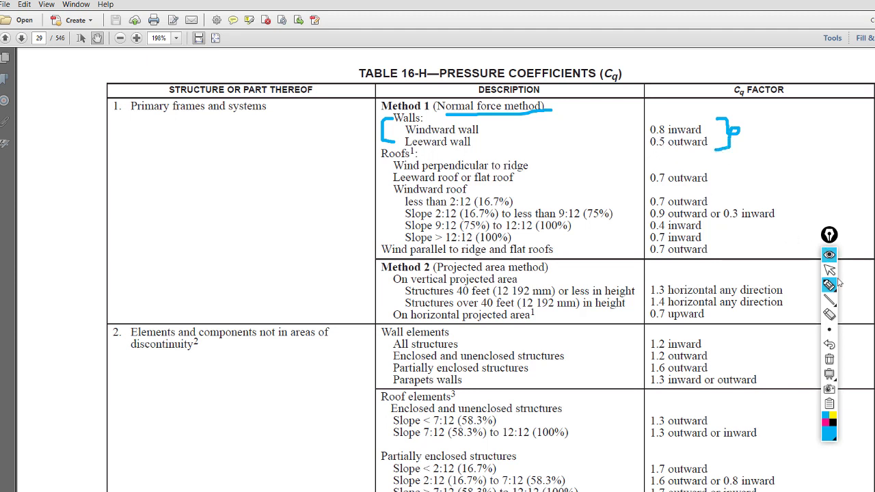
click(829, 254)
- Return to ETABS and set the wind speed to 85 mph and the exposure type to C
key(alt+Tab)
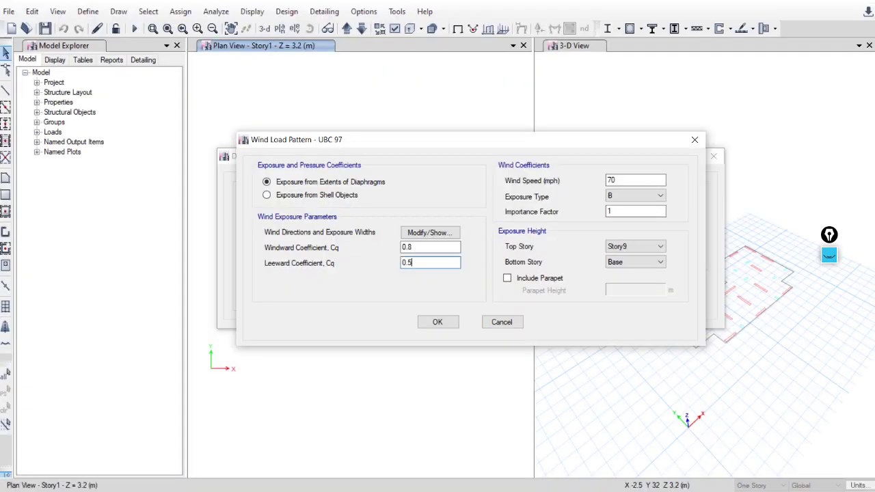
key(shift+Tab)
click(633, 181)
text(85)
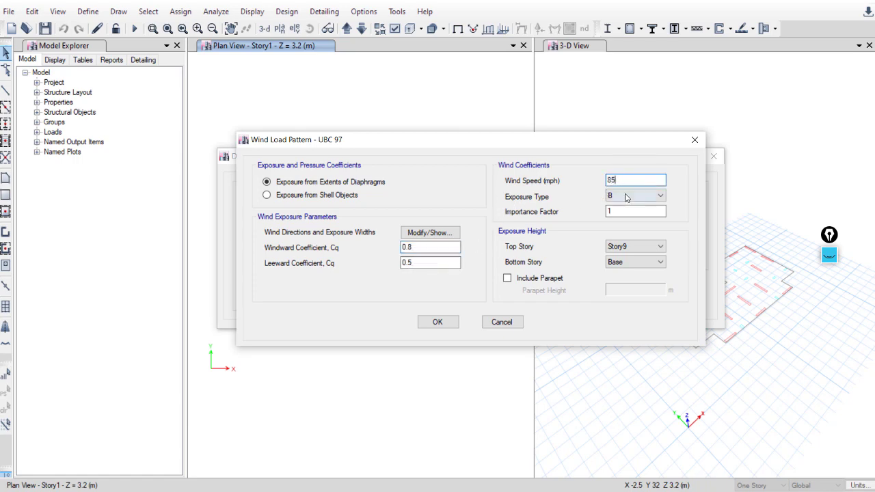
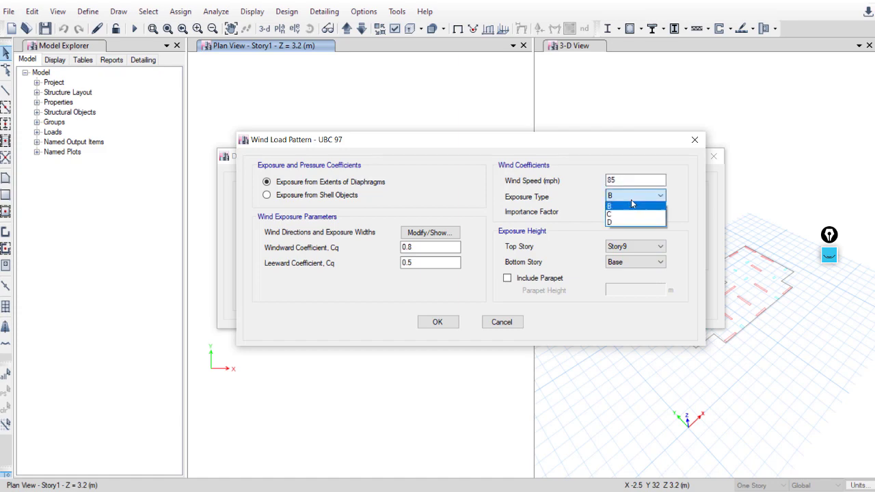
click(629, 217)
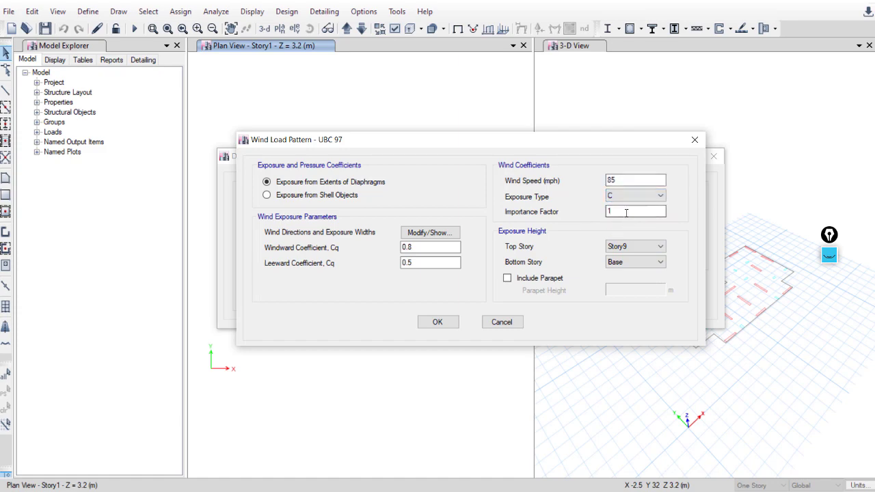
- Look up the importance factor's reference in the Word notes, then switch to Table 16-K in the UBC PDF
drag(625, 212, 591, 215)
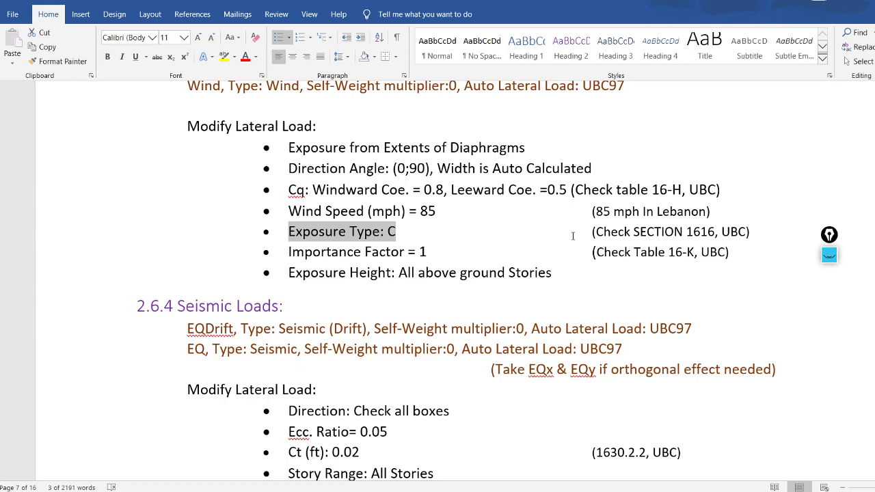
click(573, 236)
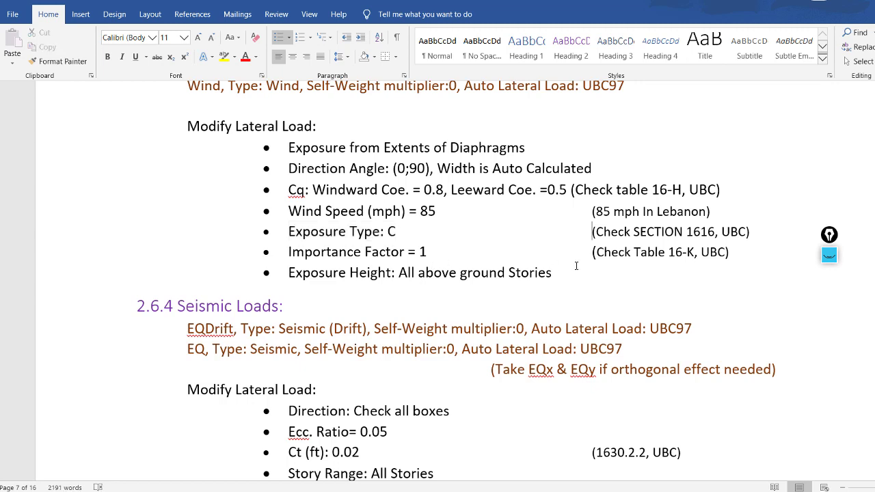
double_click(676, 252)
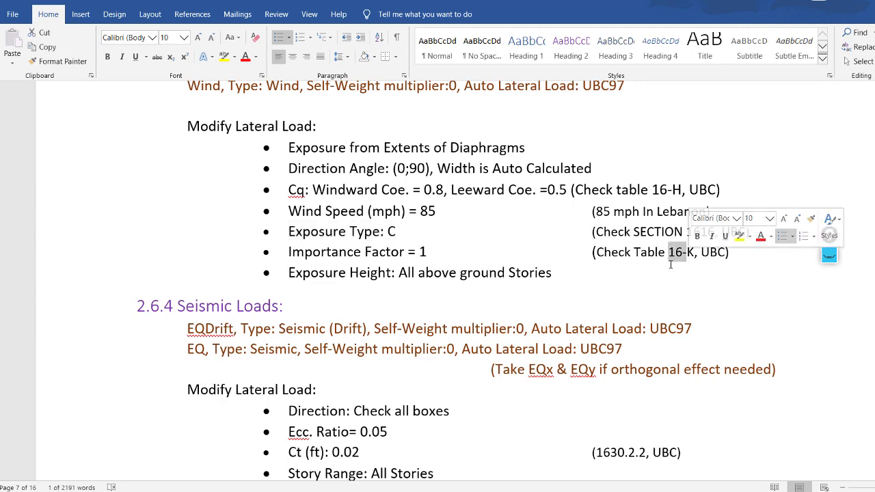
key(alt+Tab)
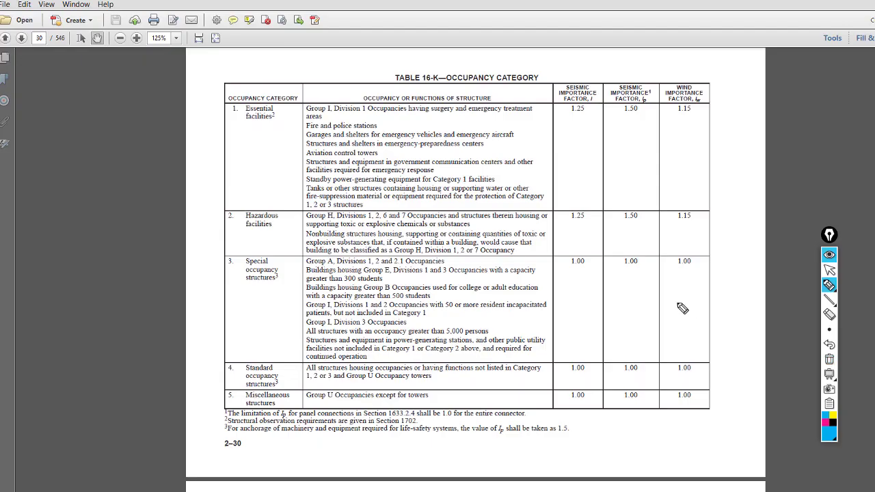
- Circle the wind importance factor column and the standard occupancy row's factor in Table 16-K, then clear the pen marks
mouse_move(687, 58)
mouse_down()
mouse_move(679, 82)
mouse_move(689, 69)
mouse_move(705, 82)
mouse_move(679, 75)
mouse_move(655, 92)
mouse_move(659, 413)
mouse_move(686, 439)
mouse_move(717, 383)
mouse_move(710, 139)
mouse_move(704, 75)
mouse_up()
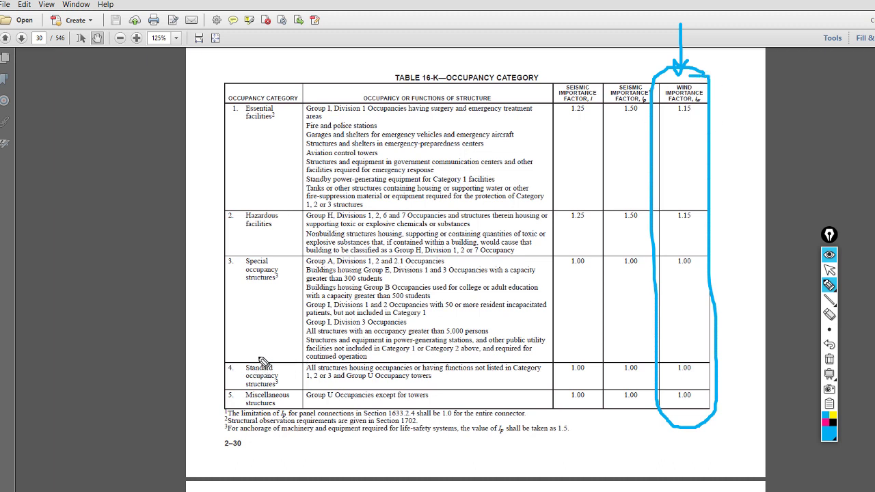
mouse_move(253, 354)
mouse_down()
mouse_move(207, 361)
mouse_move(204, 388)
mouse_move(274, 394)
mouse_move(735, 375)
mouse_move(687, 357)
mouse_move(254, 357)
mouse_up()
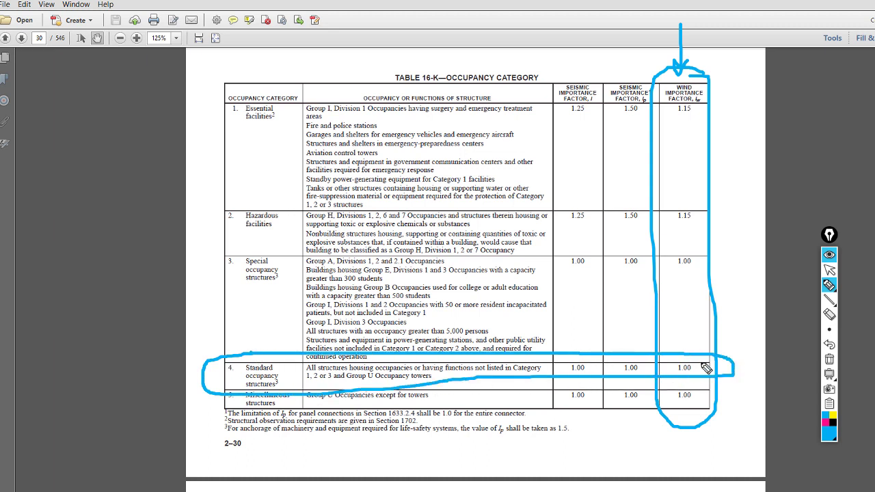
mouse_move(704, 362)
mouse_down()
mouse_move(691, 356)
mouse_move(665, 373)
mouse_move(685, 376)
mouse_move(703, 363)
mouse_up()
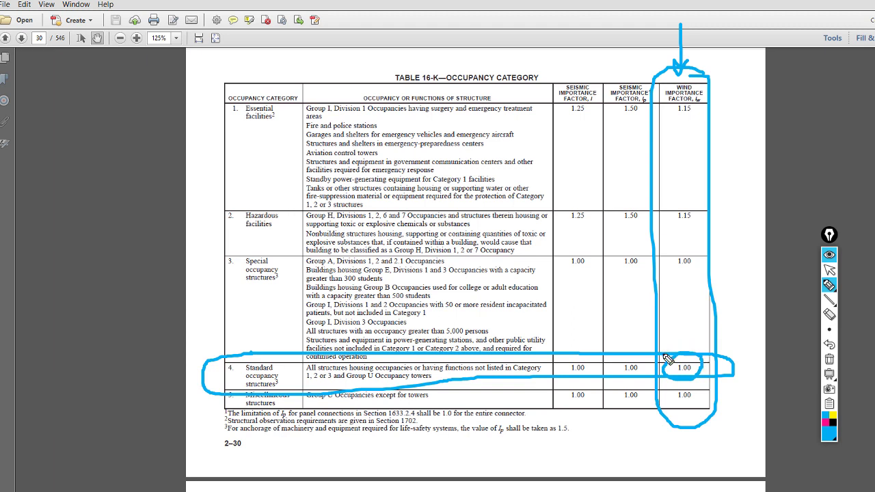
click(830, 269)
click(829, 359)
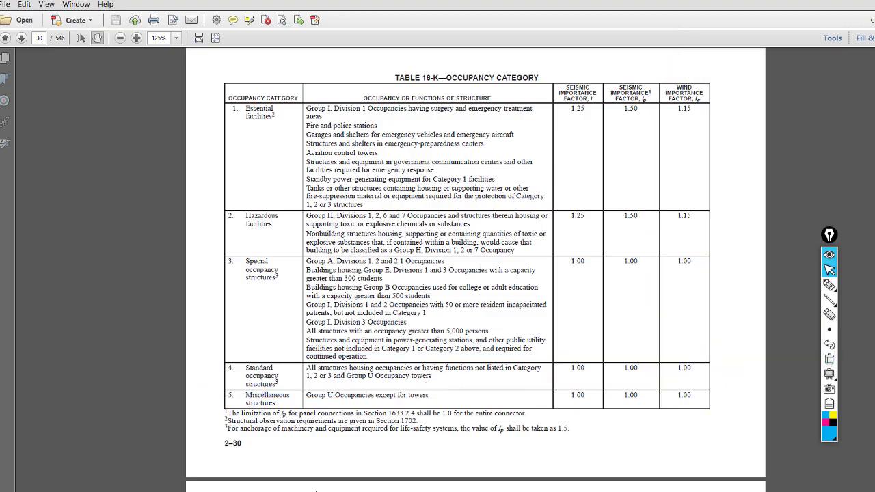
- Return to ETABS and set the exposure height's top story to Story9, keeping Base as the bottom story
key(alt+Tab)
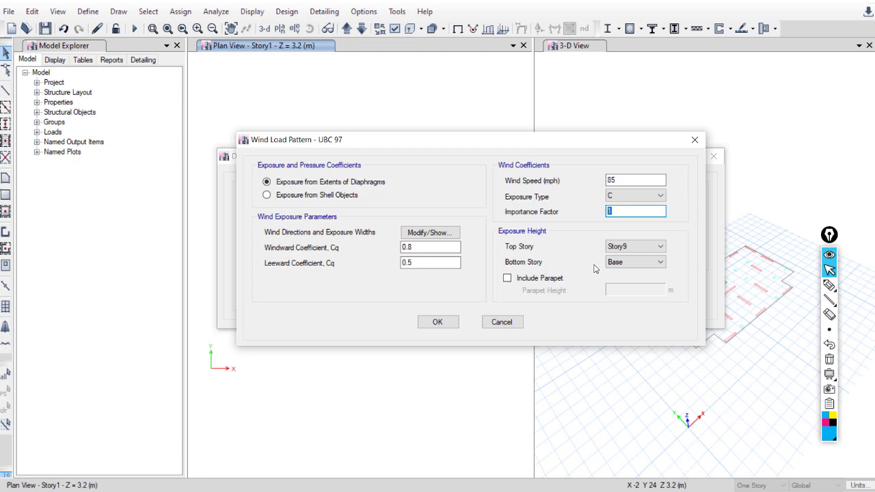
click(628, 262)
click(633, 264)
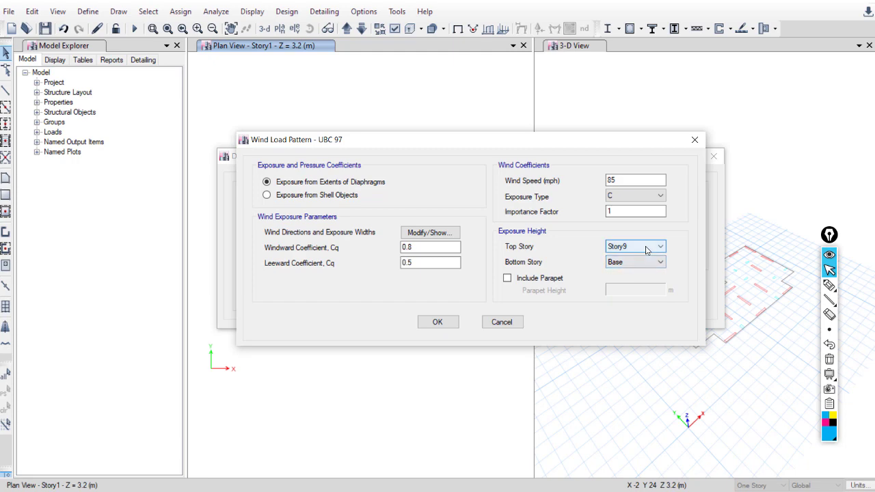
click(647, 250)
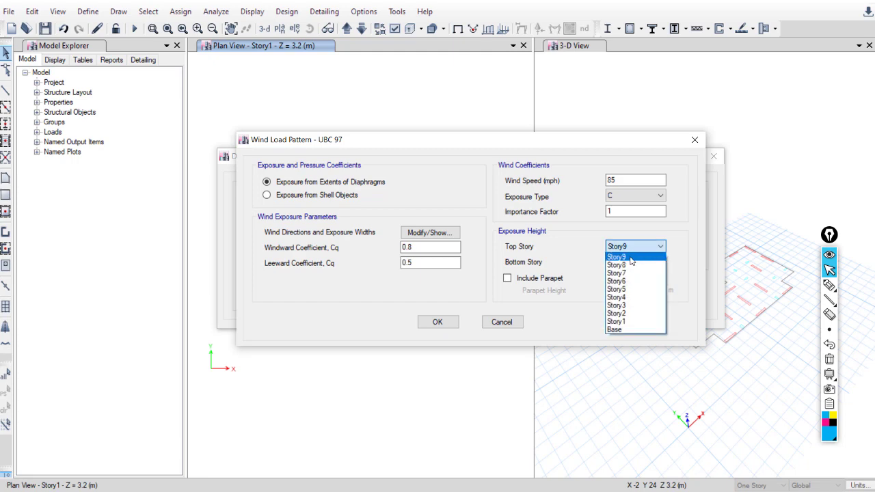
click(630, 258)
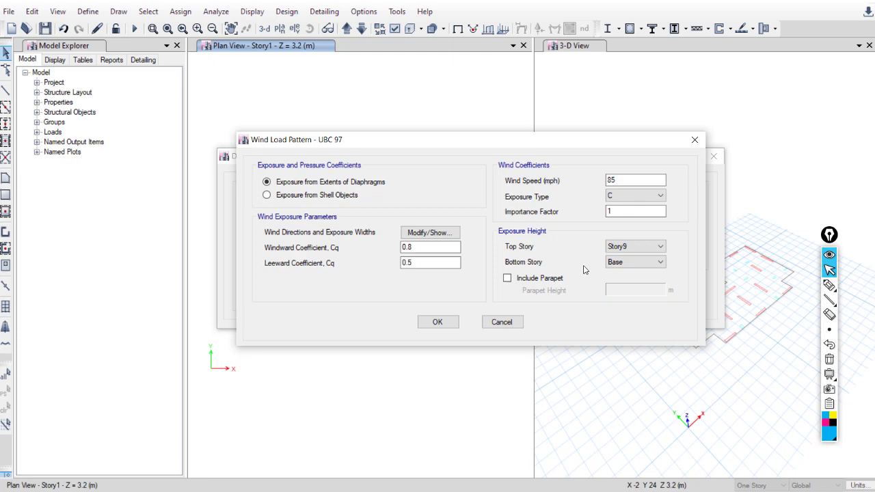
click(653, 263)
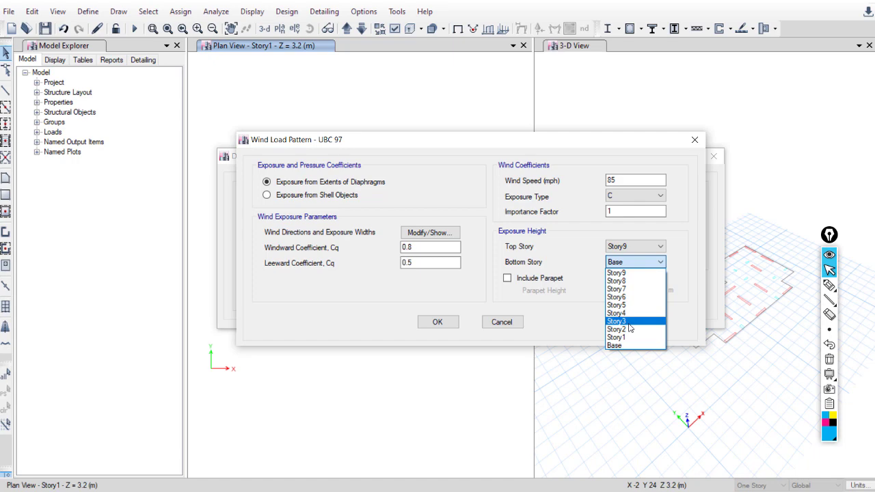
click(581, 251)
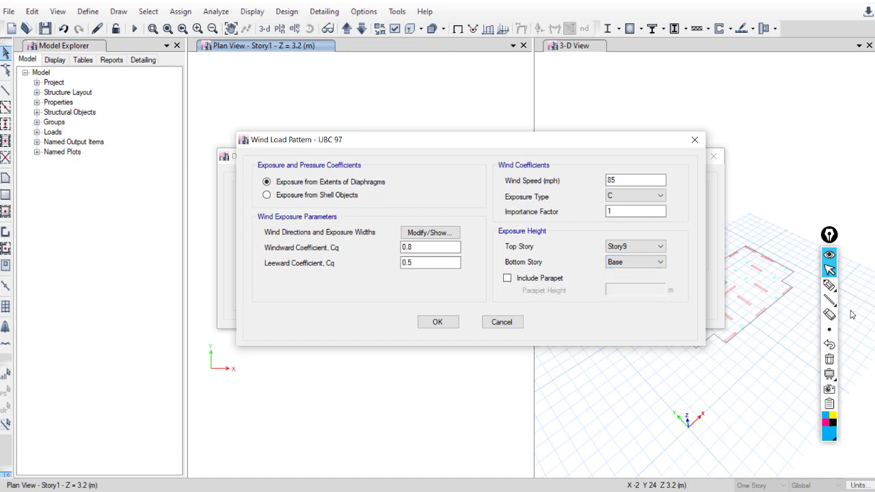
- Include the parapet in the Wind pattern's exposure height
click(829, 285)
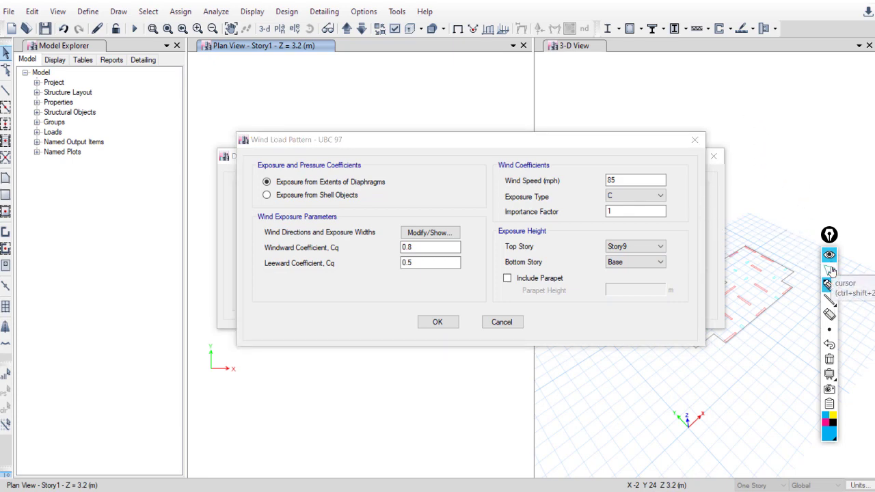
click(830, 271)
click(519, 279)
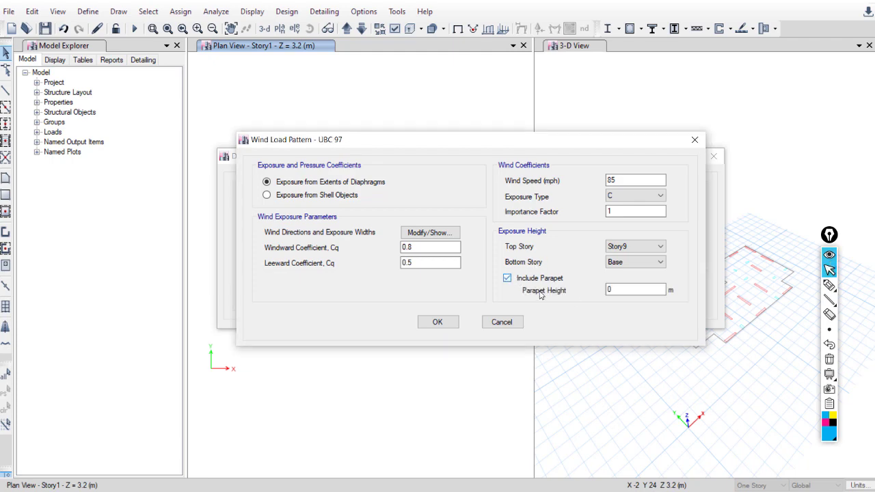
- Exclude the parapet from the Wind pattern's exposure height and accept the wind load settings and load pattern definitions
double_click(627, 292)
click(521, 280)
click(438, 322)
click(617, 294)
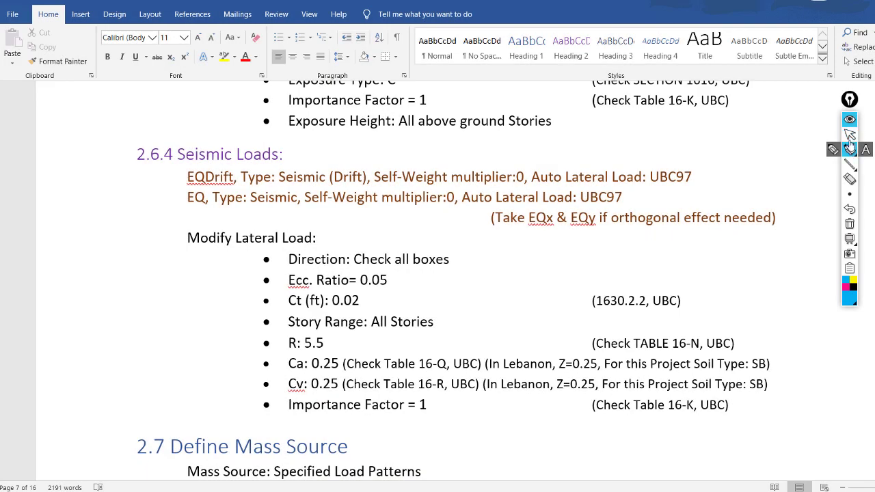
- Bracket the EQDrift and EQ entries in section 2.6.4 of the Word notes, underline their seismic types, then clear the pen marks
click(850, 148)
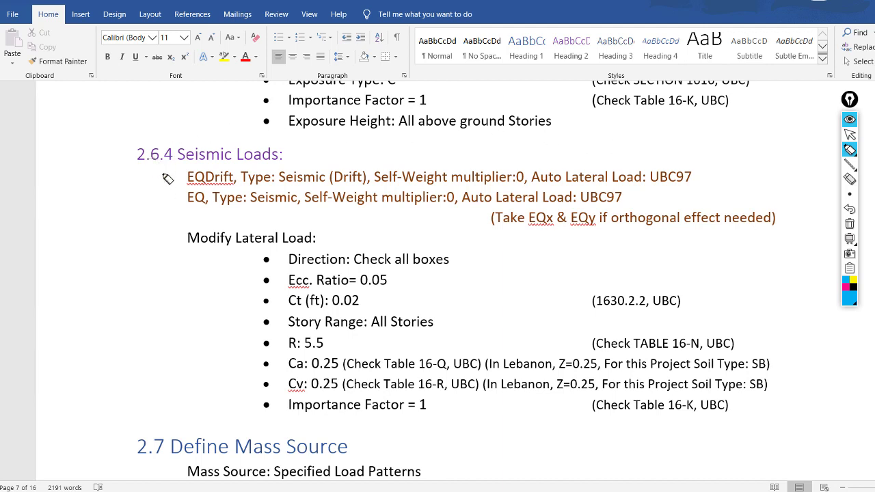
mouse_move(156, 164)
mouse_down()
mouse_move(280, 163)
mouse_move(186, 166)
mouse_move(170, 195)
mouse_move(172, 208)
mouse_move(190, 216)
mouse_up()
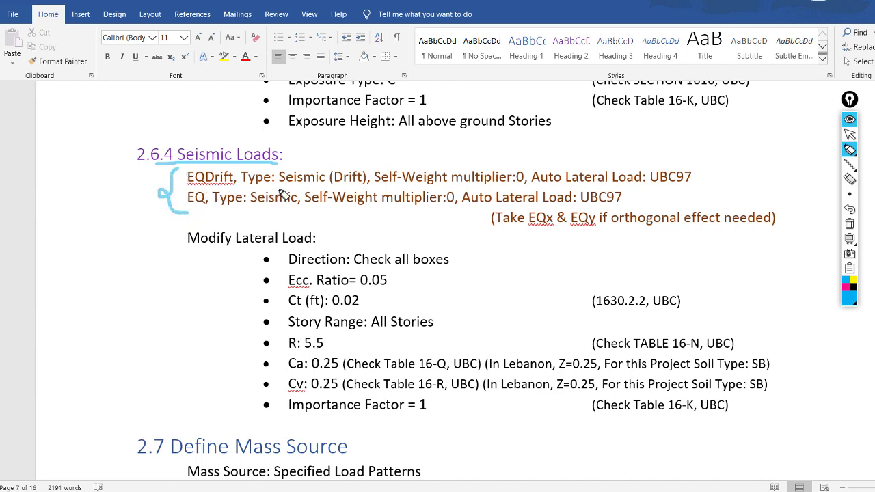
drag(277, 189, 369, 186)
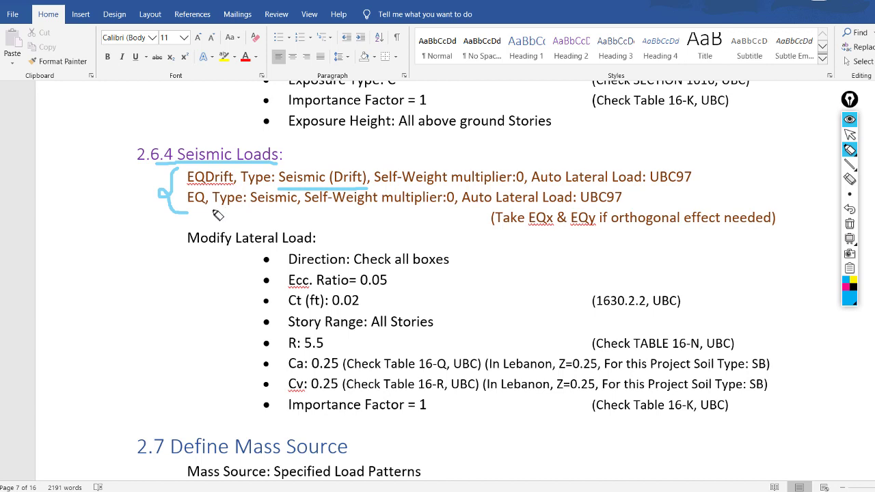
drag(252, 212, 299, 212)
click(850, 224)
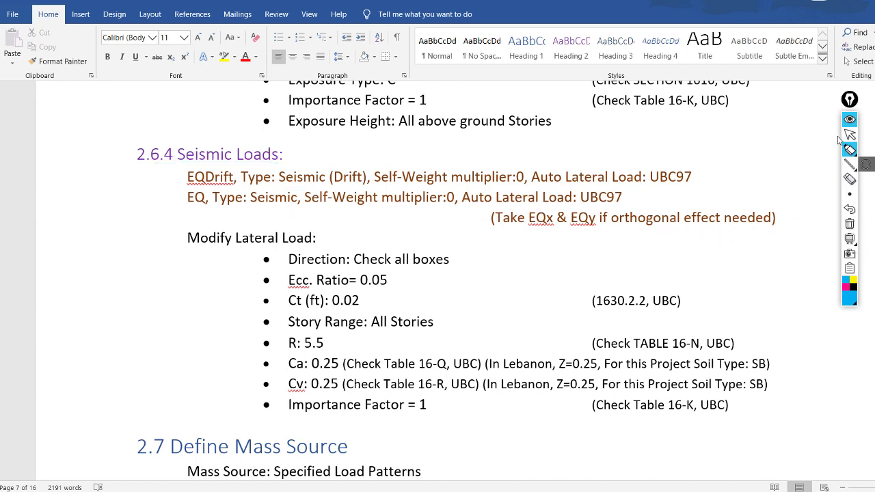
click(850, 134)
- Switch to the UBC PDF, underline the Static Force Procedure heading and box minimum base shear Formula 30-6, then clear the marks
key(alt+Tab)
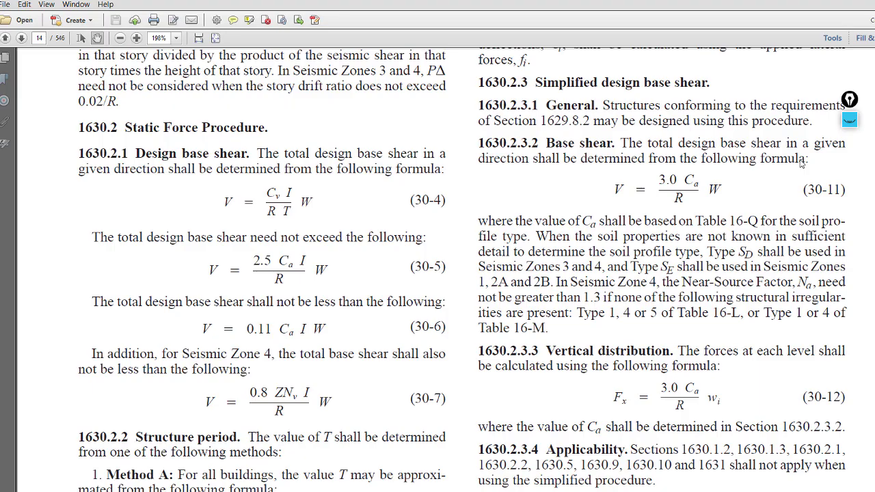
click(851, 152)
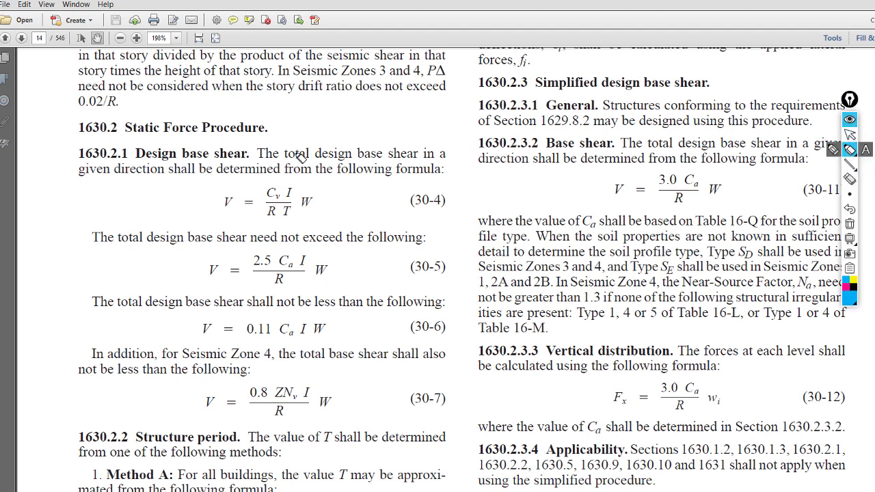
drag(124, 140, 260, 142)
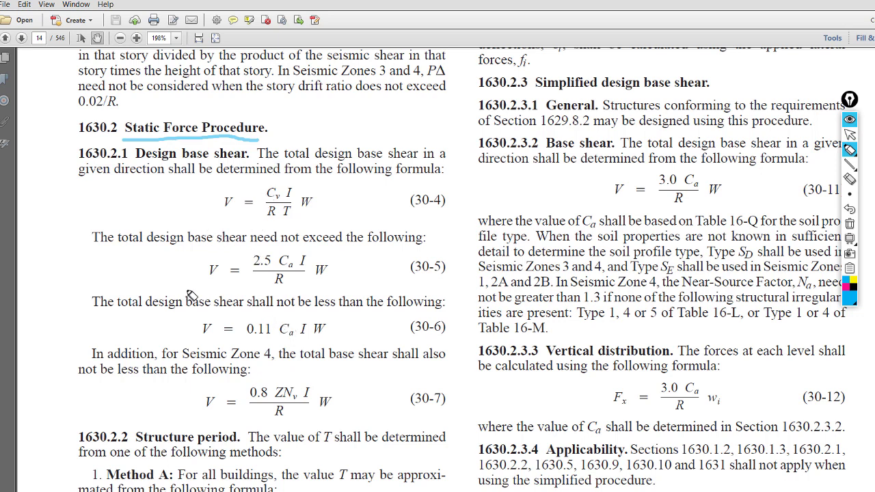
mouse_move(189, 290)
mouse_down()
mouse_move(85, 289)
mouse_move(75, 294)
mouse_move(74, 337)
mouse_move(161, 347)
mouse_move(464, 338)
mouse_move(465, 297)
mouse_move(183, 285)
mouse_up()
mouse_move(444, 311)
mouse_down()
mouse_move(422, 306)
mouse_move(406, 325)
mouse_move(407, 348)
mouse_move(466, 347)
mouse_move(458, 318)
mouse_move(430, 315)
mouse_up()
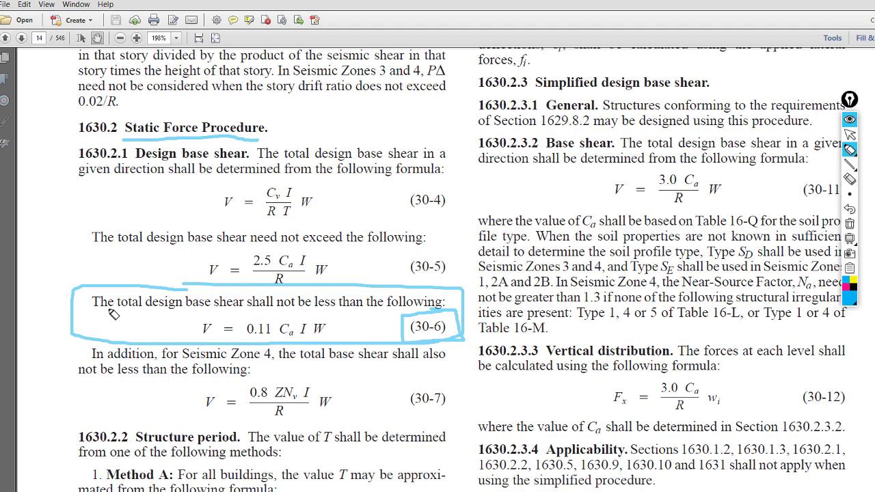
click(850, 224)
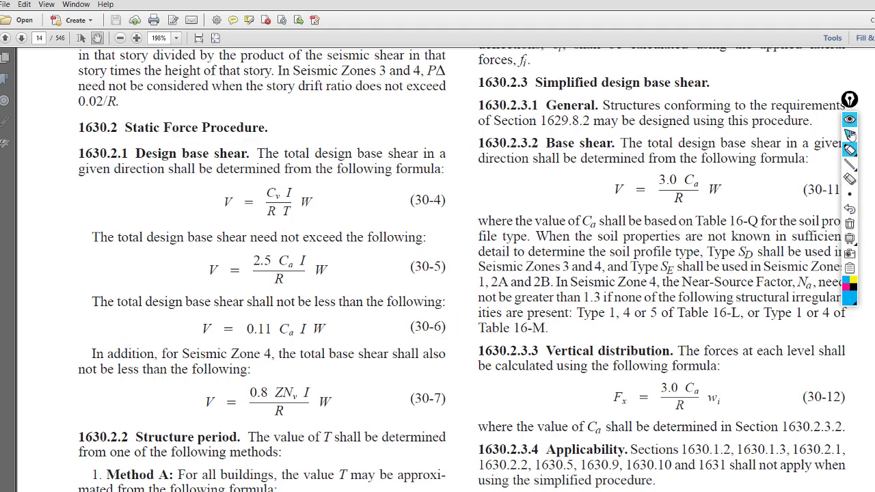
click(850, 134)
- Underline the period T in base shear Formula 30-4 of section 1630.2.1, then clear the mark
scroll(493, 212, up, 6)
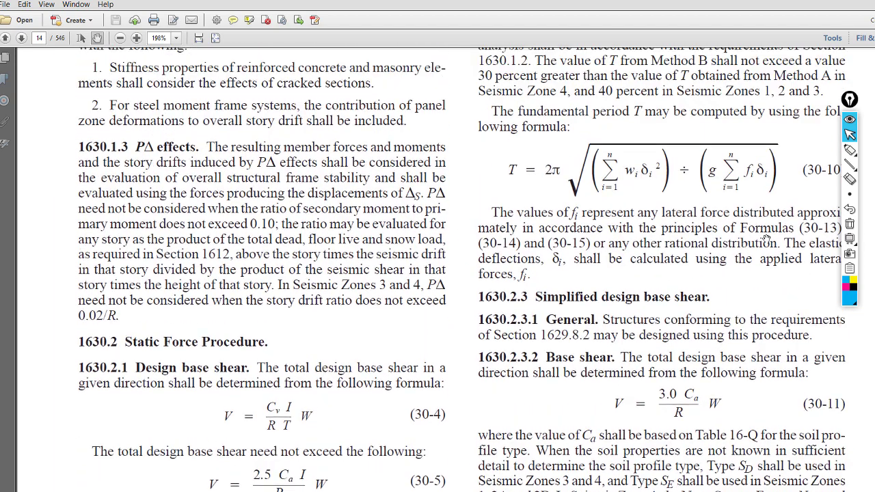
click(850, 150)
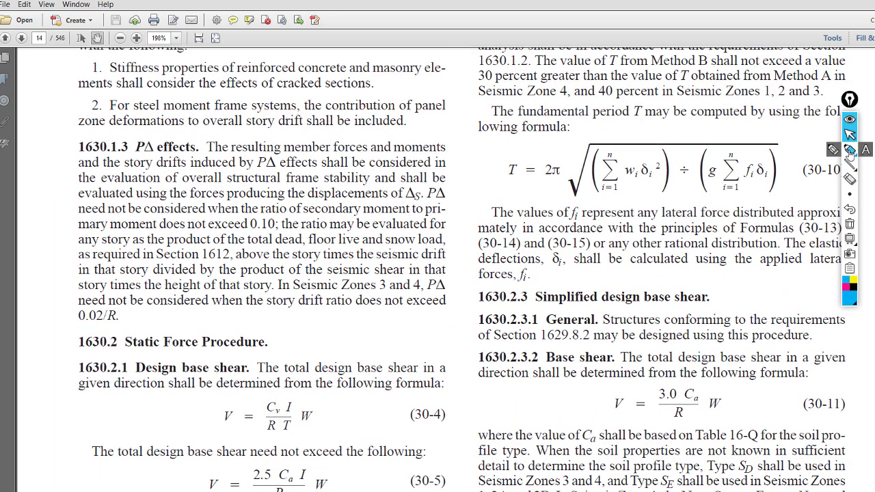
drag(280, 432, 298, 432)
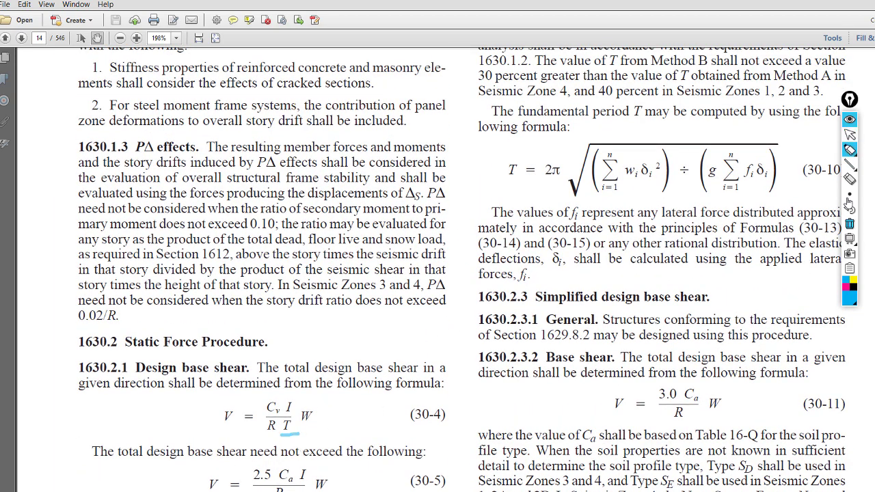
click(850, 224)
click(850, 135)
- Underline the Method B period limit for Seismic Zones 1, 2 and 3 in section 1630.2.2, then clear the mark
scroll(850, 142, up, 2)
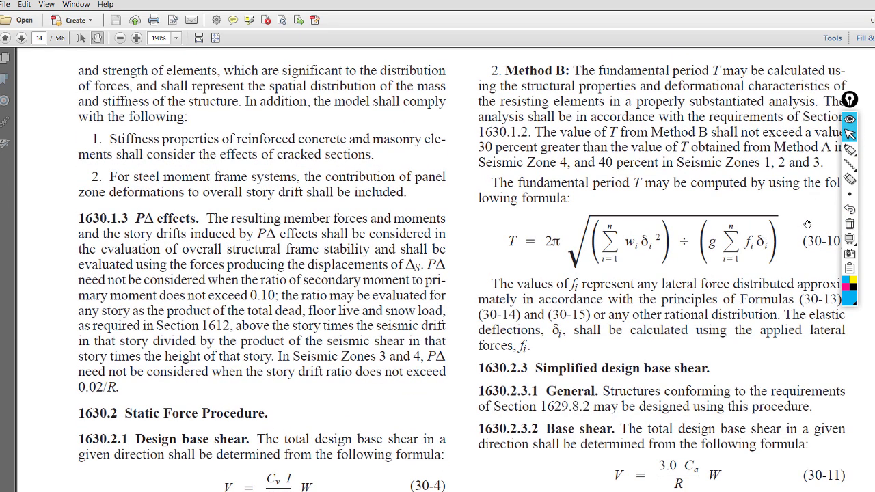
click(850, 150)
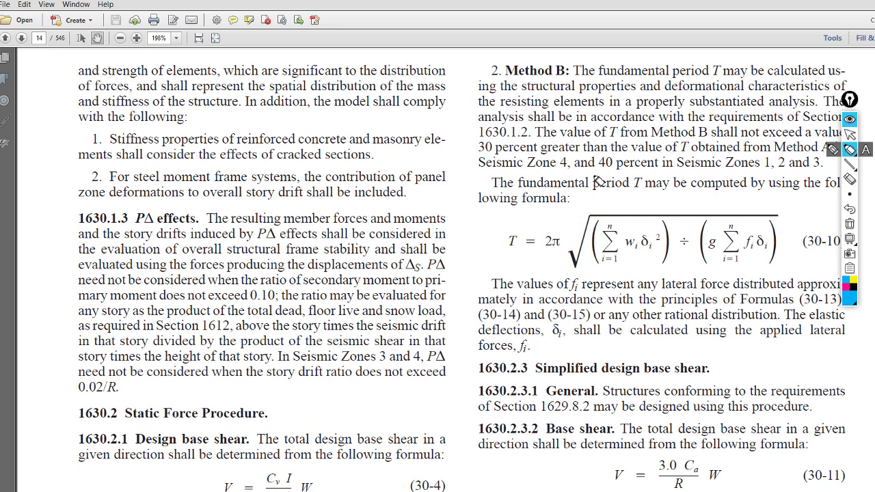
drag(541, 167, 811, 173)
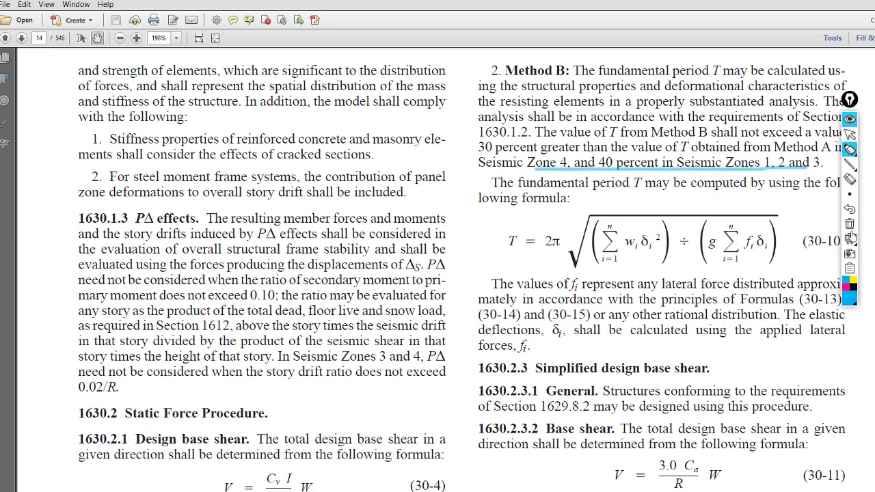
click(850, 224)
click(848, 135)
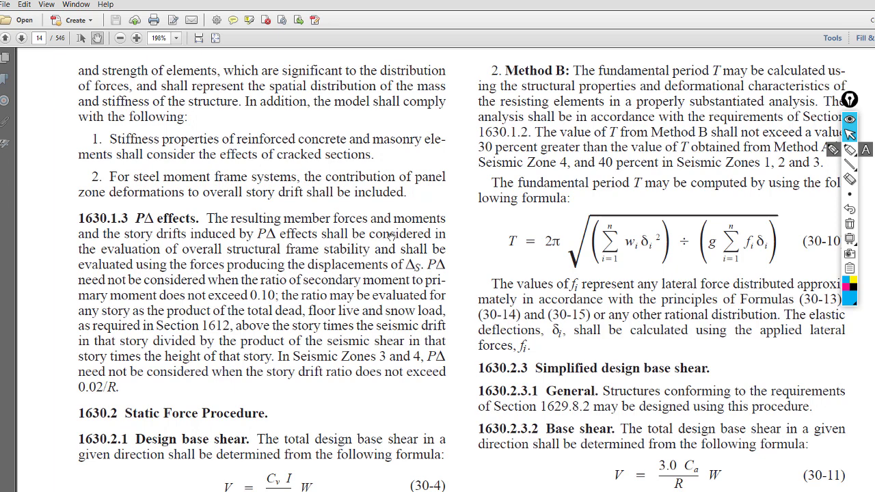
- Find section 1630.10.3 Limitations, underline its calculated drift, Formula 30-6, period and Formula 30-10 wording, then clear the marks
scroll(392, 235, down, 5)
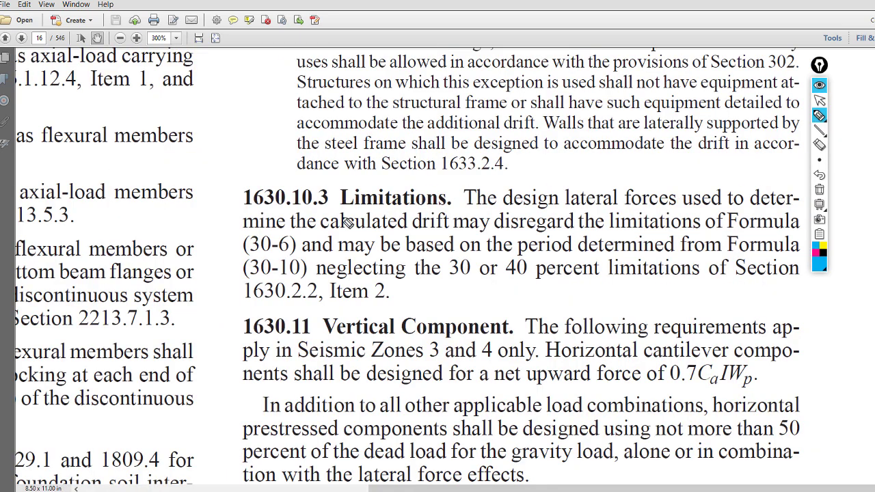
drag(321, 234, 443, 234)
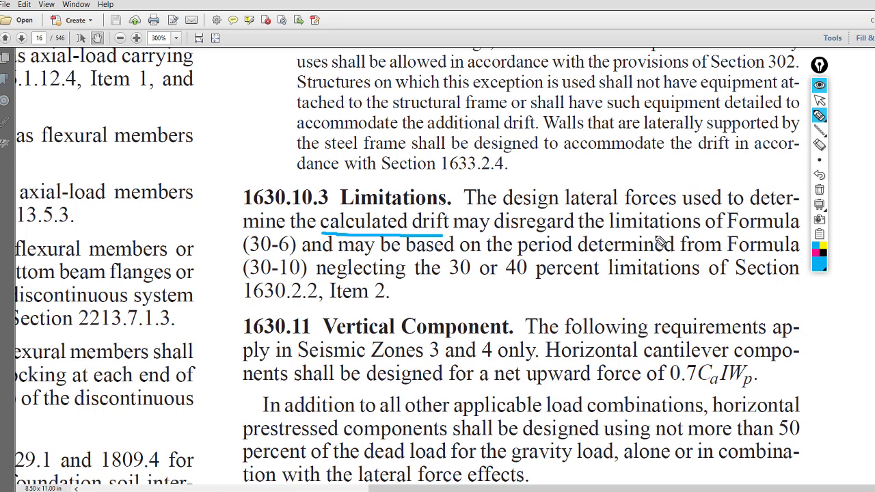
drag(244, 257, 470, 254)
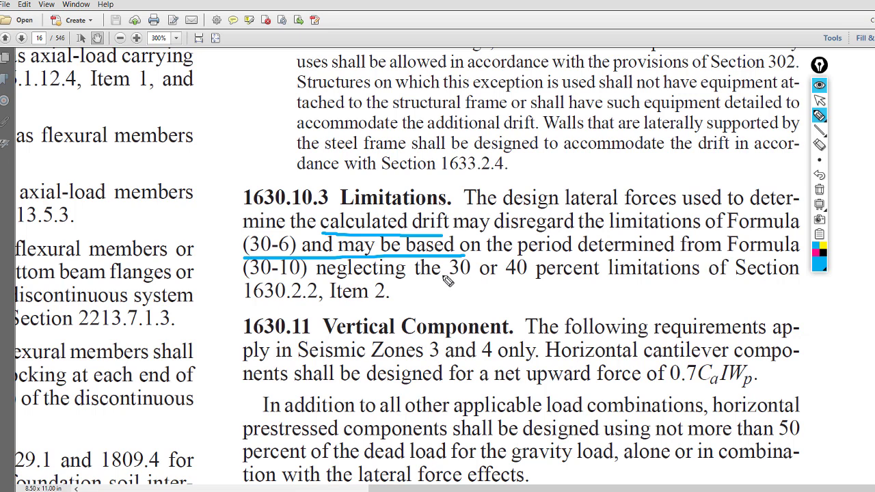
drag(245, 285, 479, 285)
drag(518, 259, 562, 255)
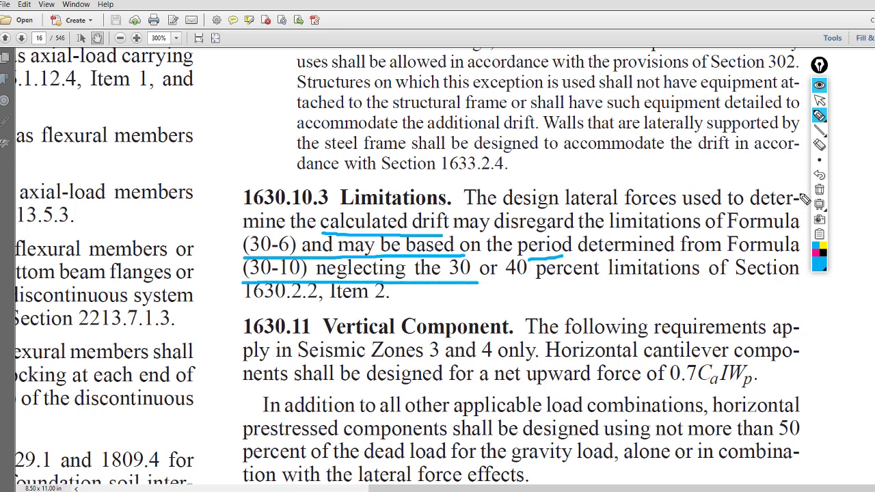
click(819, 190)
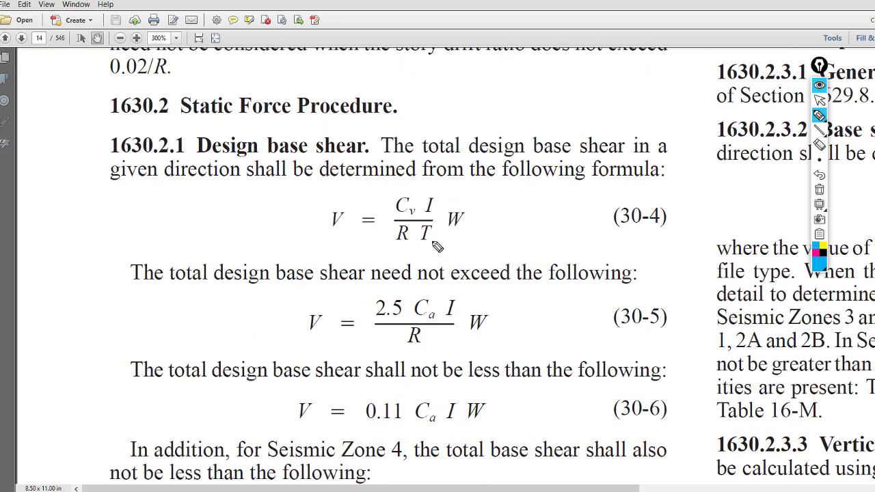
- Mark T rising and V falling with arrows on Formula 30-4, clear them, and underline the Static Force Procedure heading
drag(429, 238, 478, 243)
drag(482, 236, 478, 227)
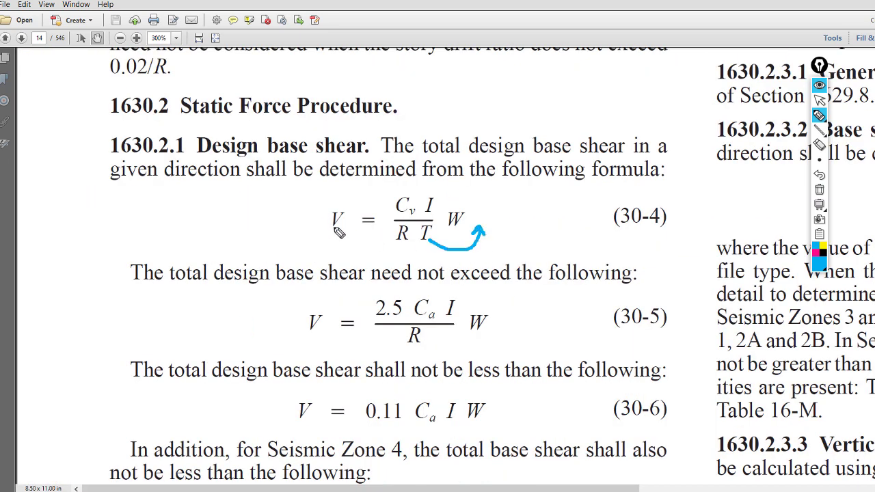
mouse_move(312, 207)
mouse_down()
mouse_move(311, 244)
mouse_move(321, 231)
mouse_up()
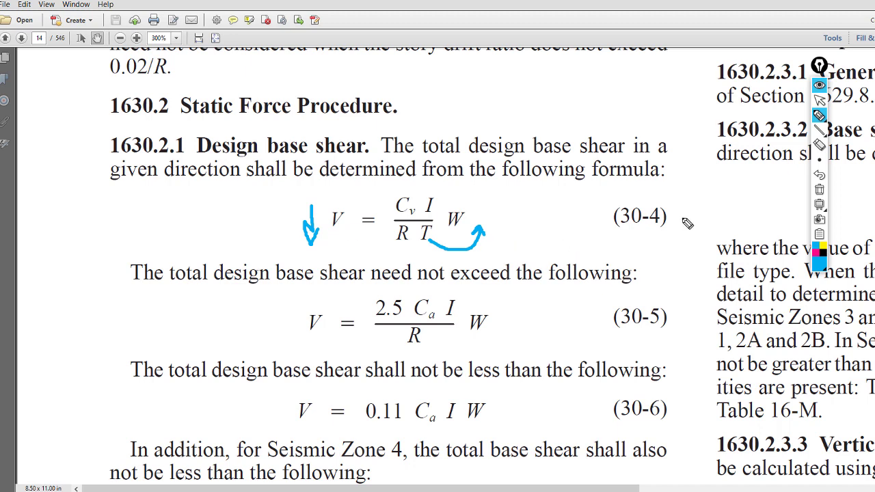
click(819, 189)
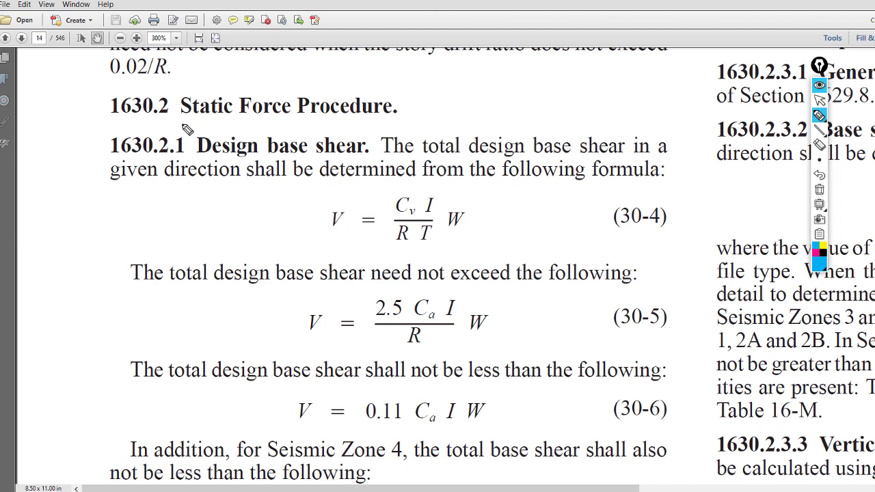
drag(182, 124, 276, 124)
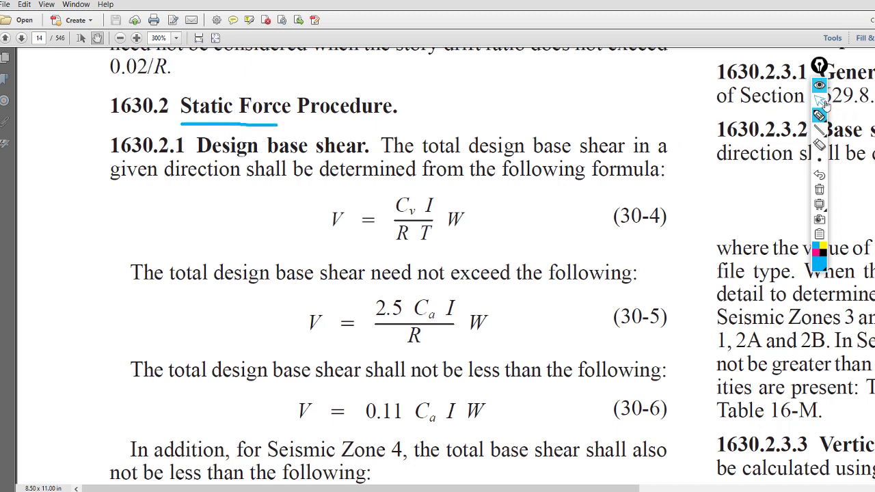
- Return to the Word notes, draw an arrow to the EQ entry, underline the Seismic and Seismic (Drift) types, then clear the marks
key(alt+Tab)
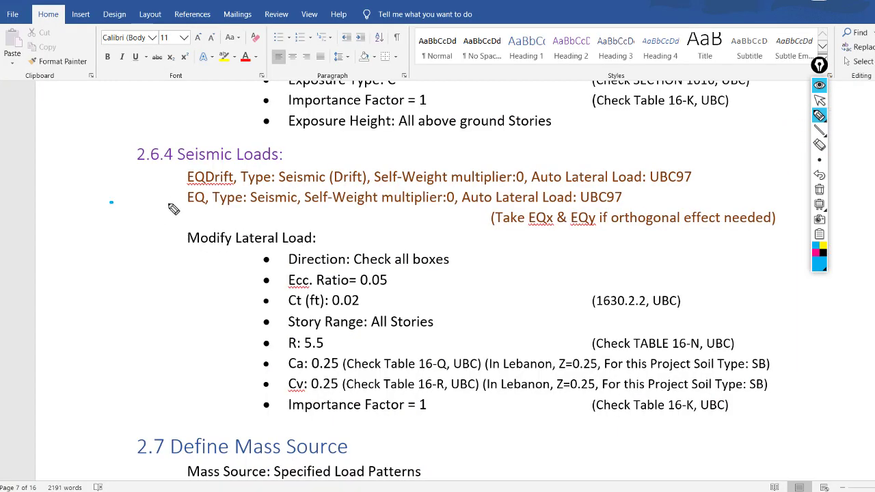
drag(112, 203, 183, 201)
drag(147, 194, 148, 214)
click(257, 211)
drag(257, 211, 300, 210)
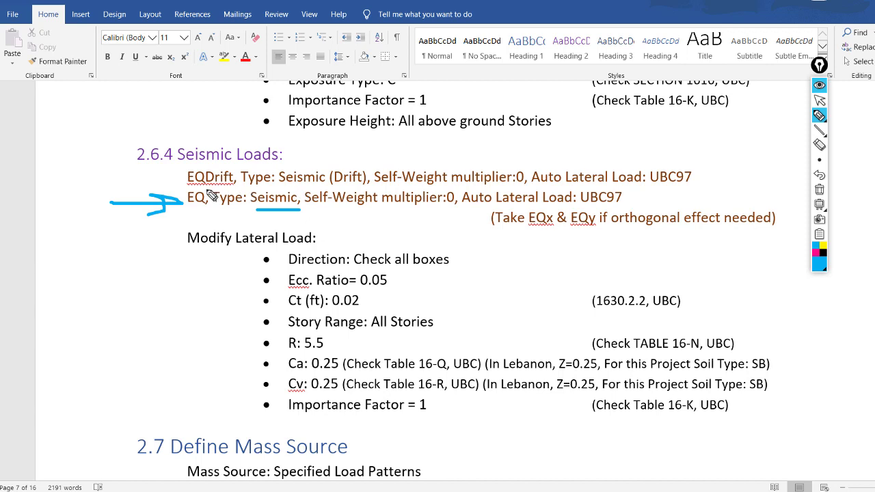
click(281, 192)
drag(279, 187, 354, 187)
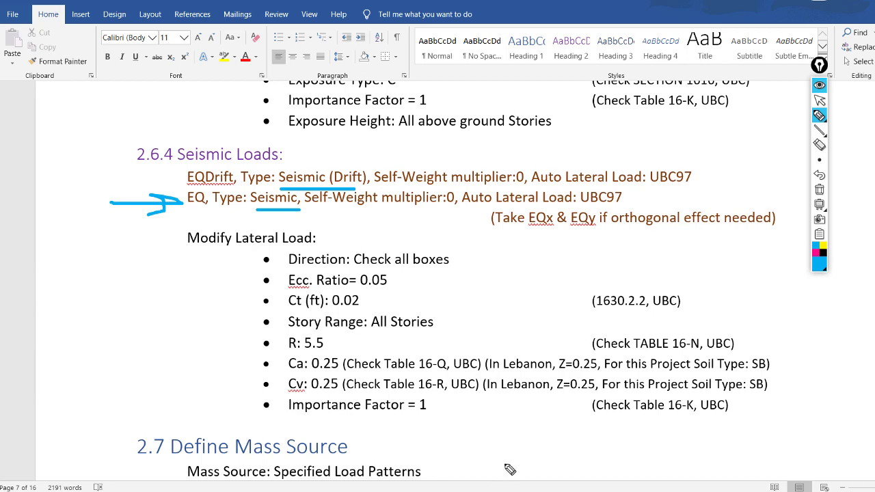
click(820, 191)
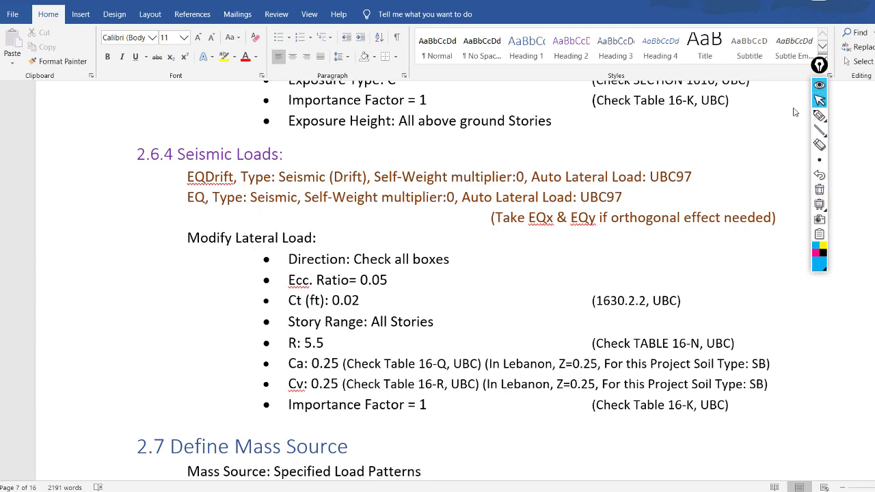
- Return to ETABS and add an EQ load pattern of type Seismic with self-weight multiplier 0 and UBC 97 auto lateral load
key(alt+Tab)
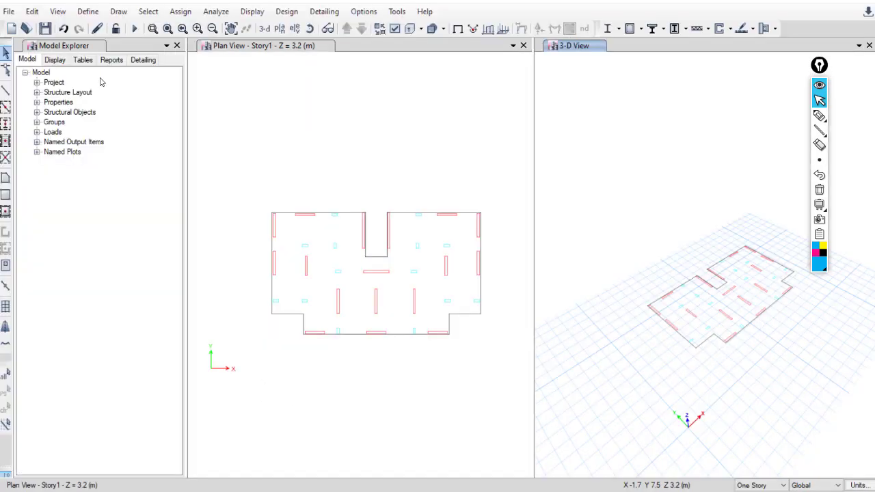
click(87, 12)
click(130, 267)
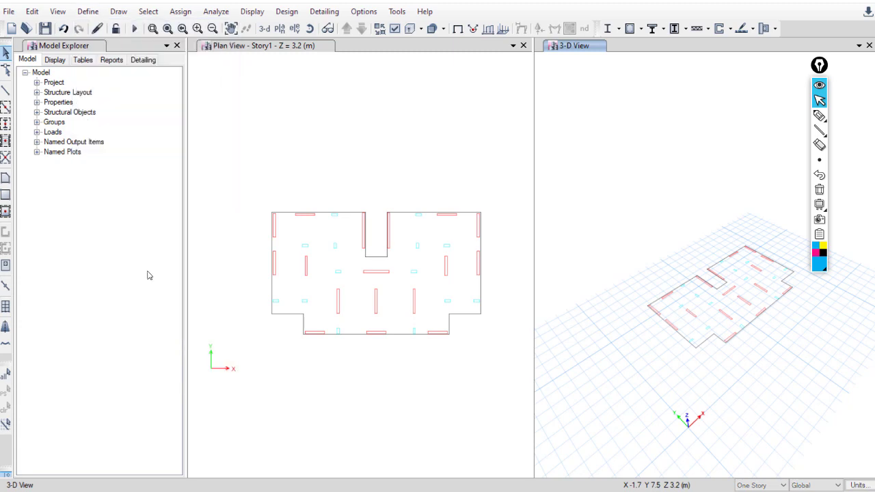
text(EQ)
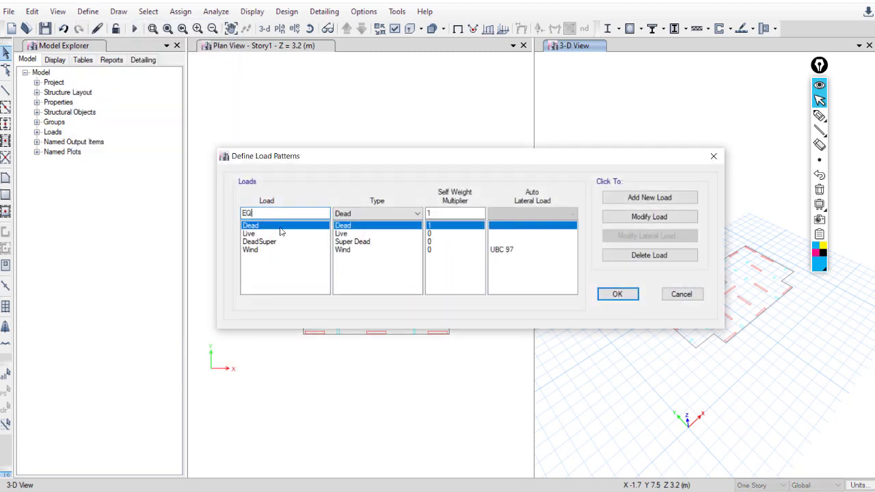
click(375, 213)
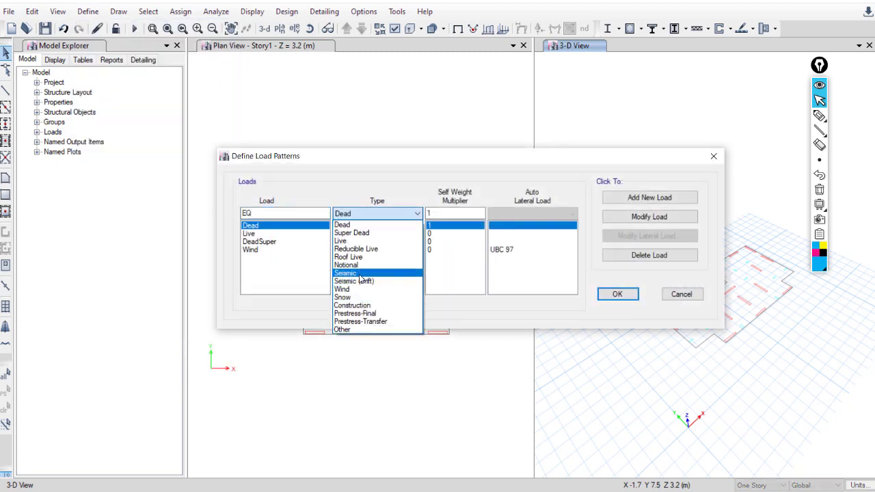
click(346, 273)
click(532, 214)
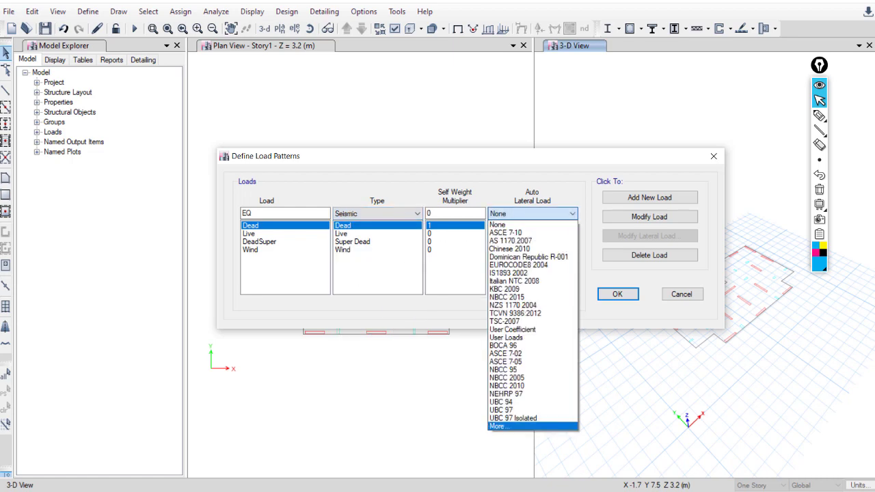
click(511, 411)
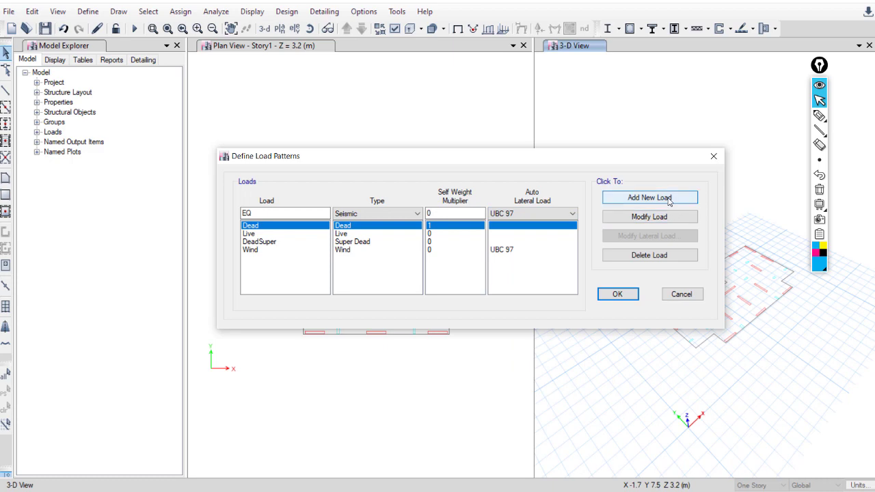
click(646, 199)
- Add an EQDrift load pattern of type Seismic (Drift) and set its auto lateral load to UBC 97
click(294, 213)
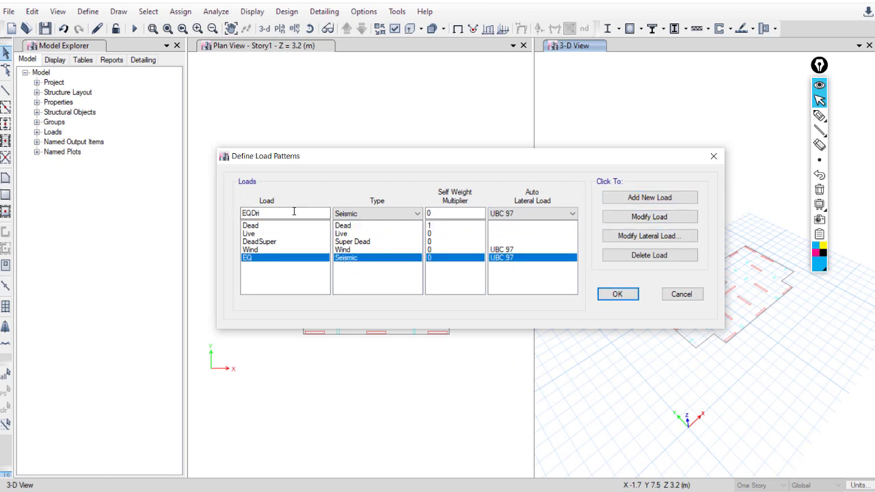
click(359, 213)
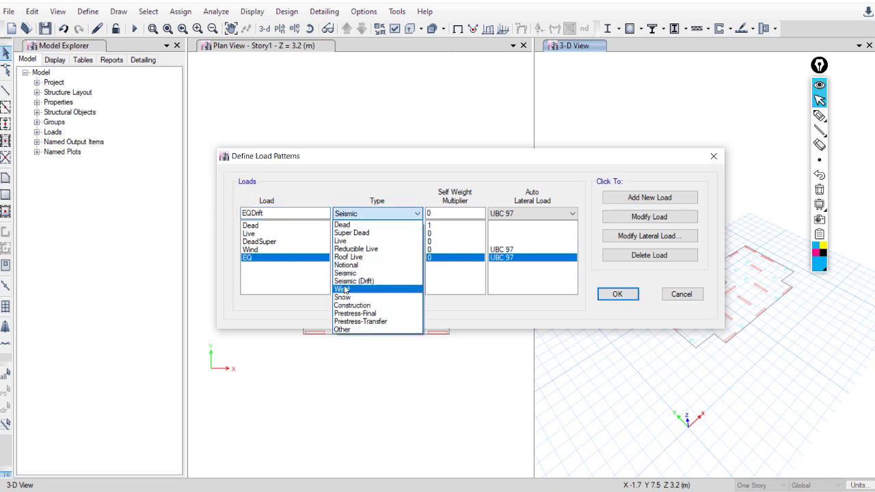
click(348, 282)
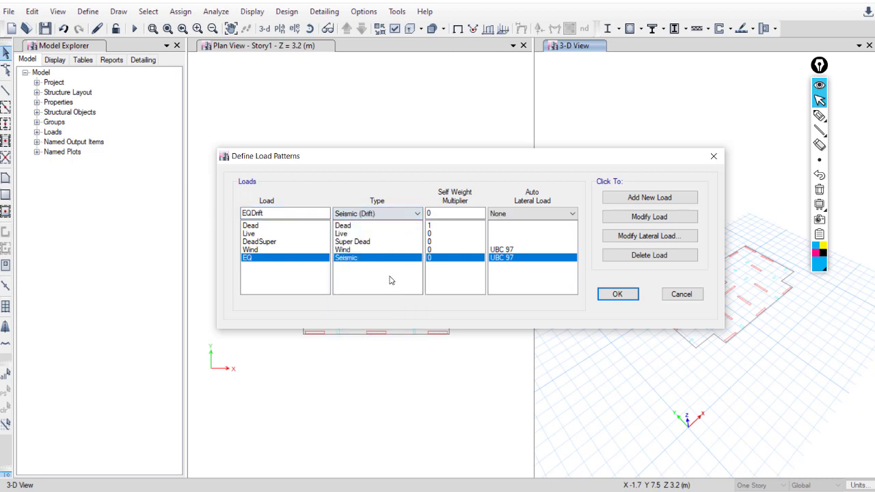
click(655, 198)
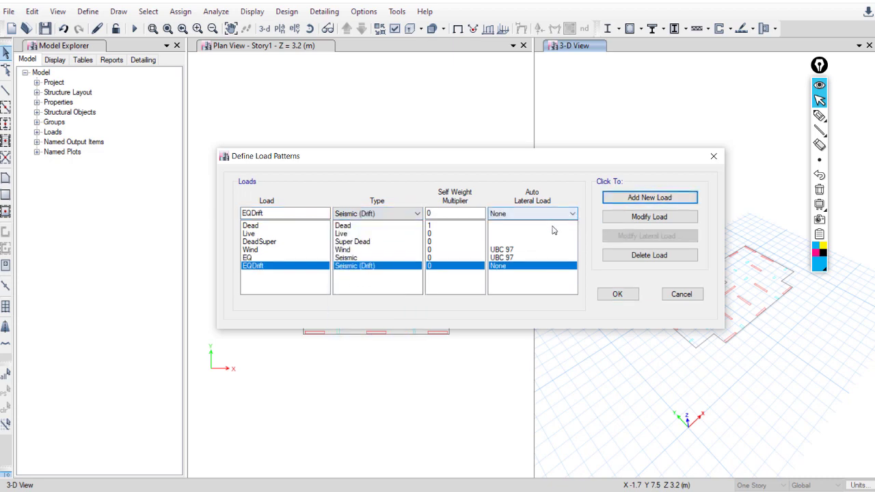
click(554, 216)
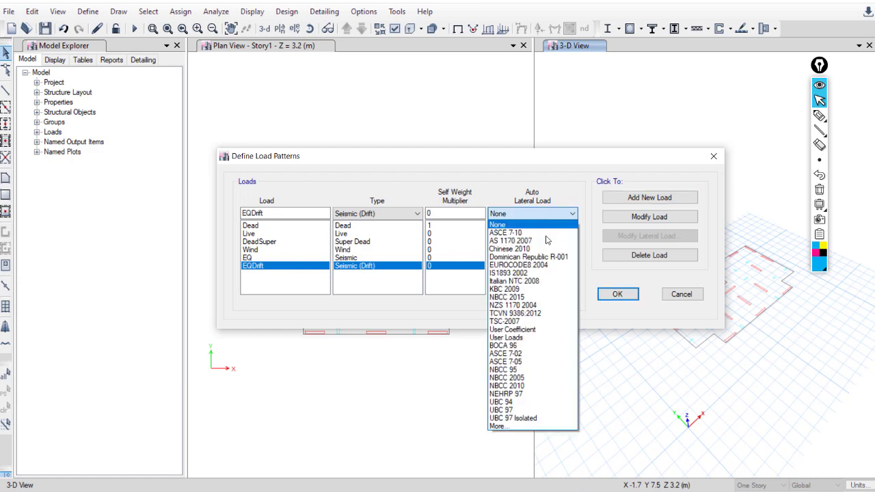
click(520, 411)
click(650, 217)
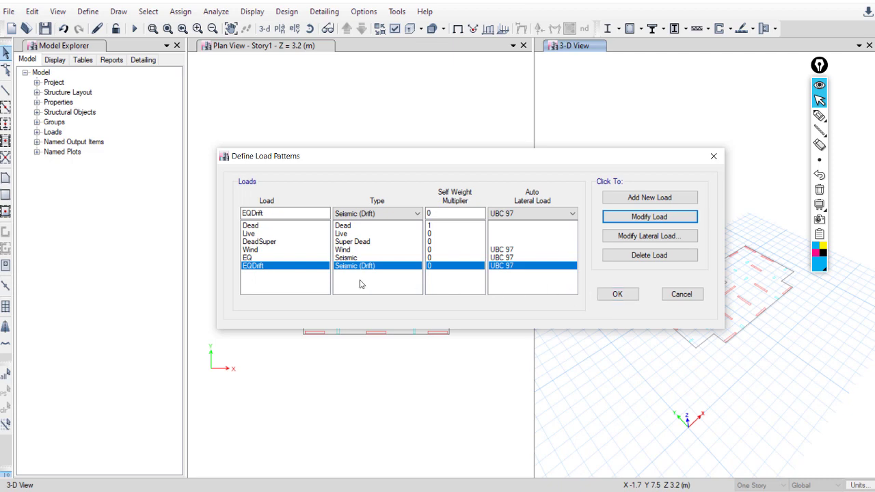
- Open the lateral load settings of the EQ pattern and outline the Direction and Eccentricity group with the pen
click(279, 259)
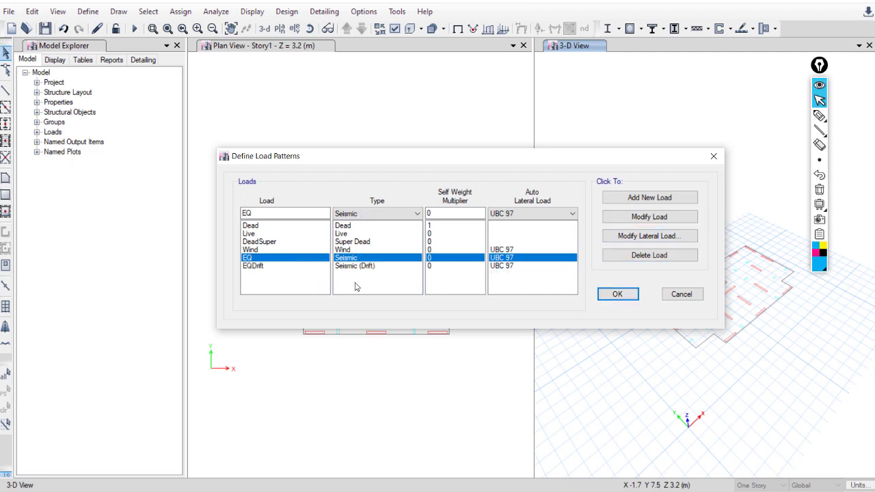
click(641, 242)
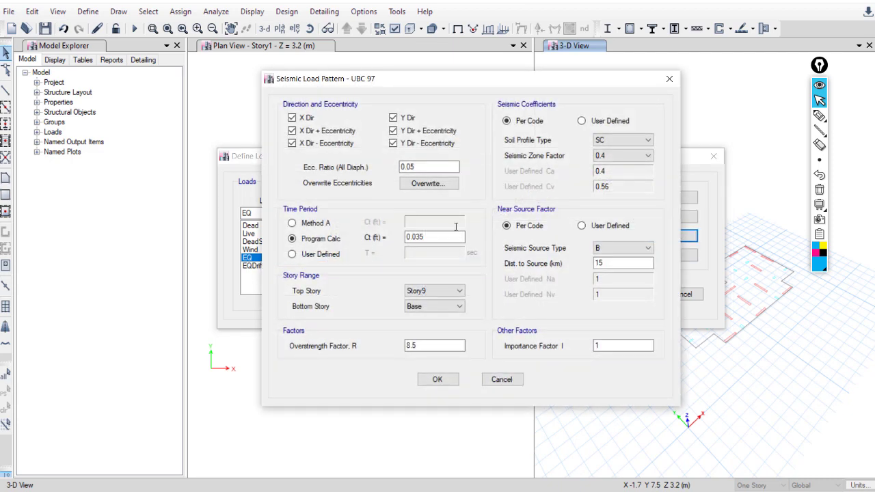
drag(408, 81, 365, 83)
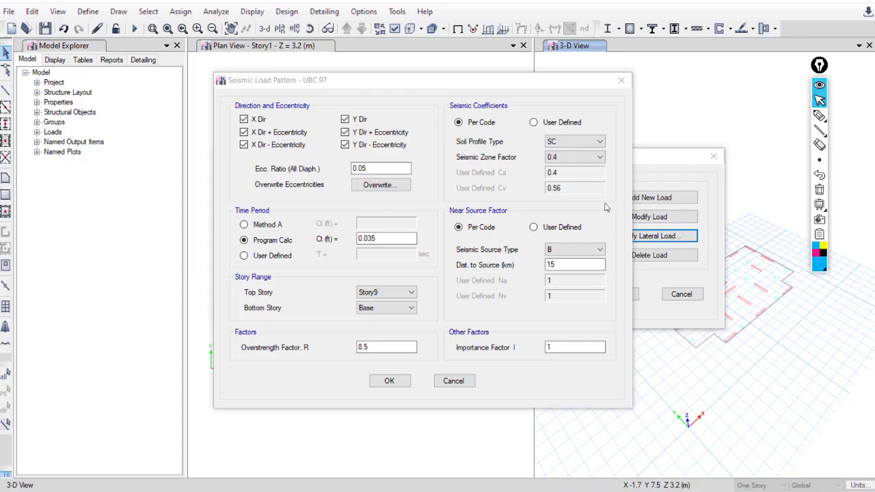
click(819, 116)
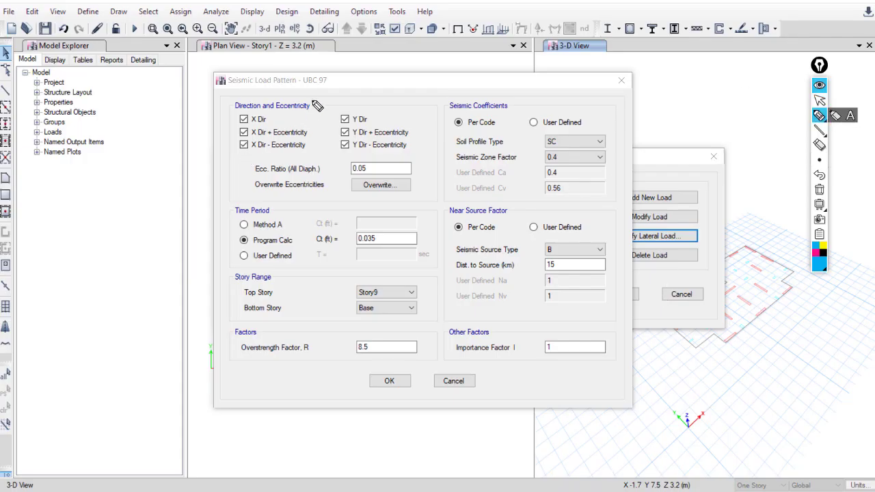
mouse_move(315, 96)
mouse_down()
mouse_move(216, 87)
mouse_move(231, 198)
mouse_move(429, 201)
mouse_move(422, 106)
mouse_move(220, 92)
mouse_up()
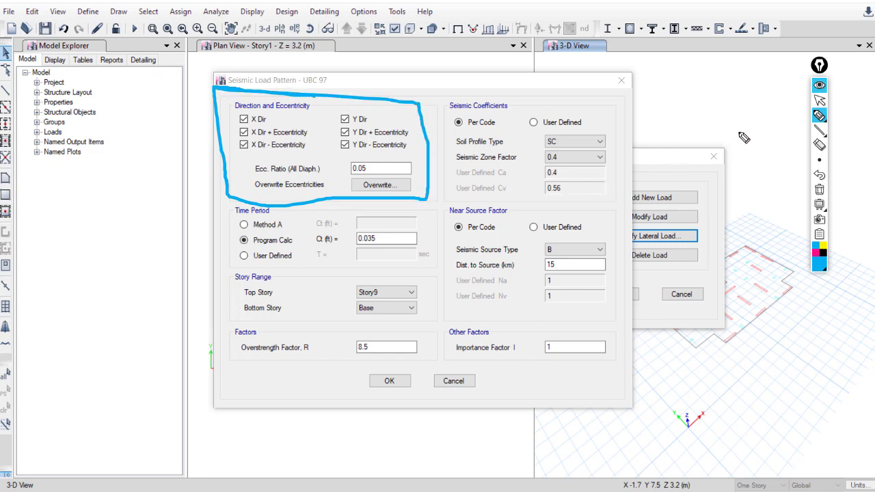
click(820, 101)
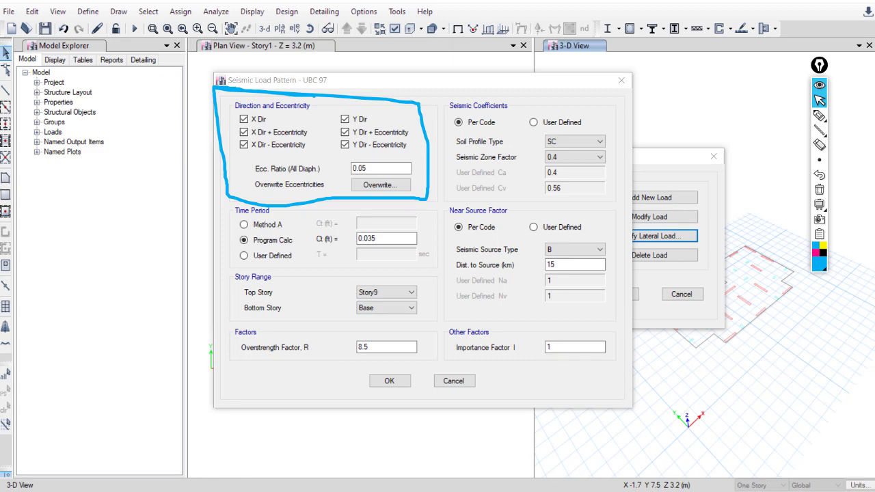
- In the Word notes, clear the outline, underline the EQx and EQy orthogonal effect remark, then clear the mark
click(192, 489)
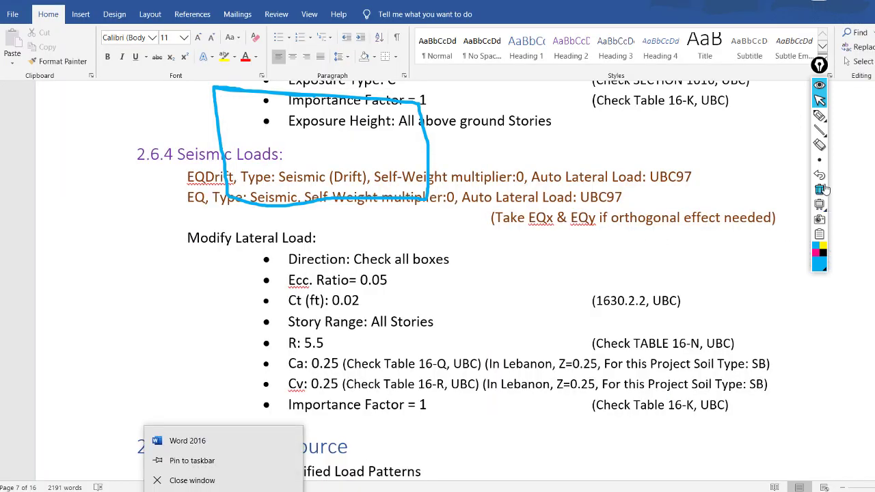
click(820, 189)
click(820, 116)
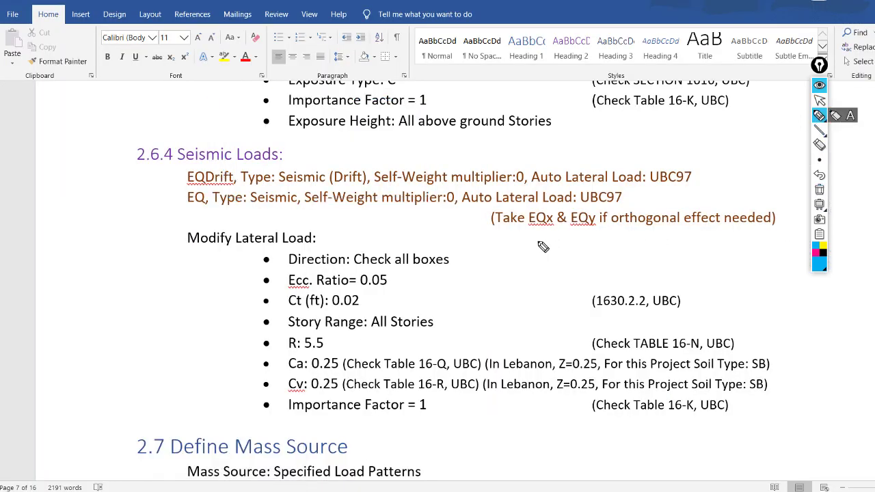
drag(524, 239, 760, 230)
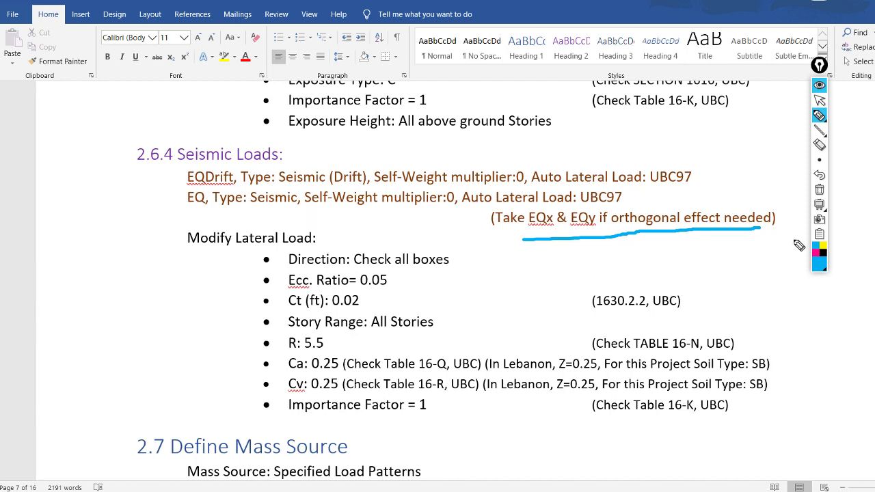
click(818, 191)
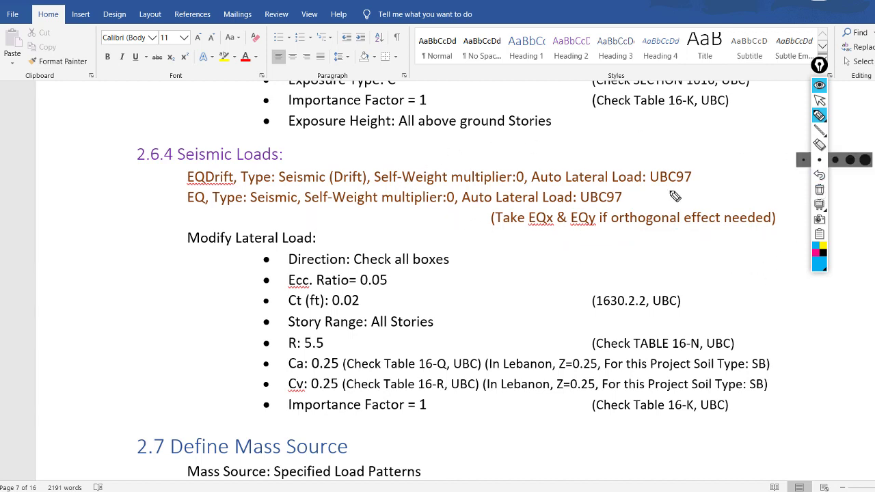
click(819, 100)
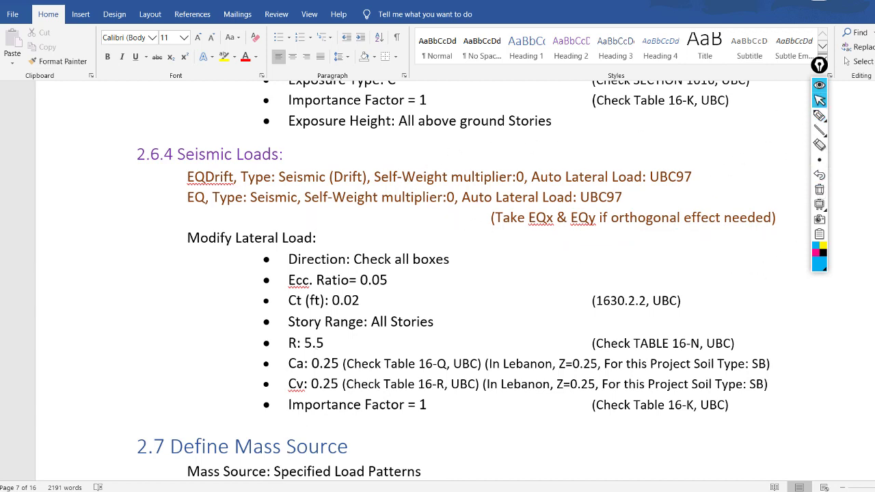
- In the UBC PDF, underline the accidental torsional moment sentence and its Section 1630.6 reference, then clear the marks above section 1630.7
key(alt+Tab)
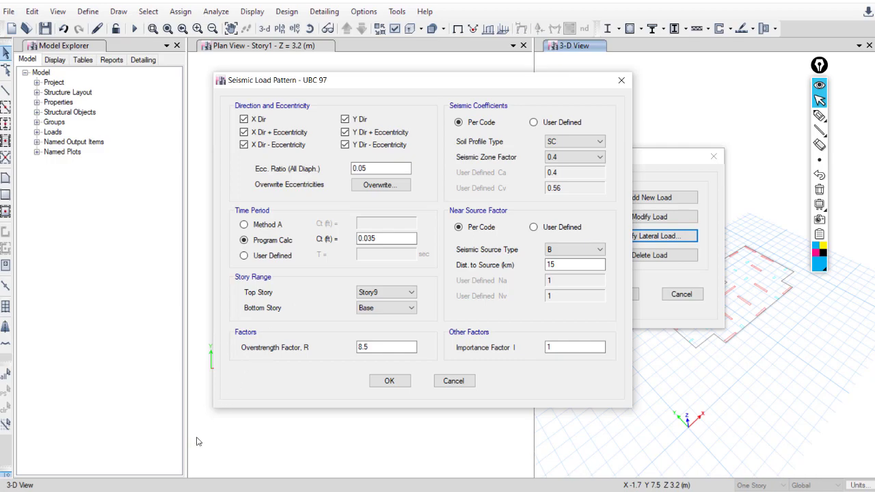
key(alt+Tab)
mouse_move(307, 217)
mouse_down()
mouse_move(661, 223)
mouse_move(763, 241)
mouse_move(776, 234)
mouse_up()
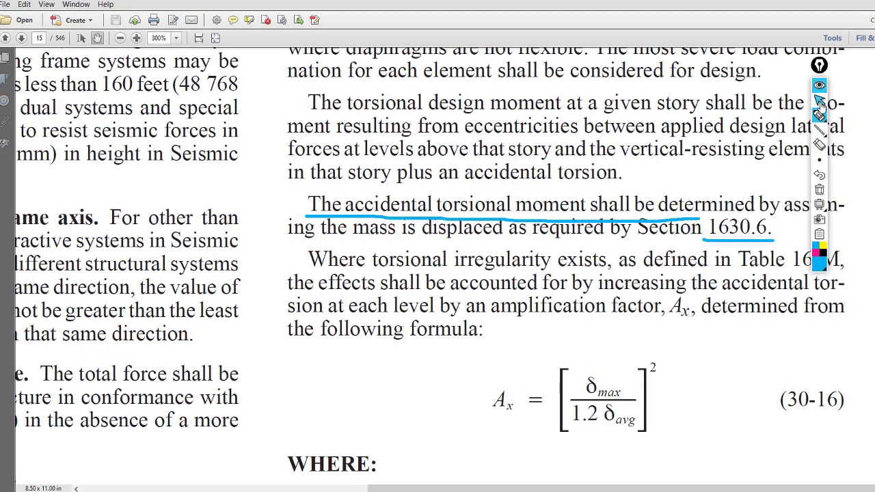
click(820, 103)
scroll(821, 102, up, 6)
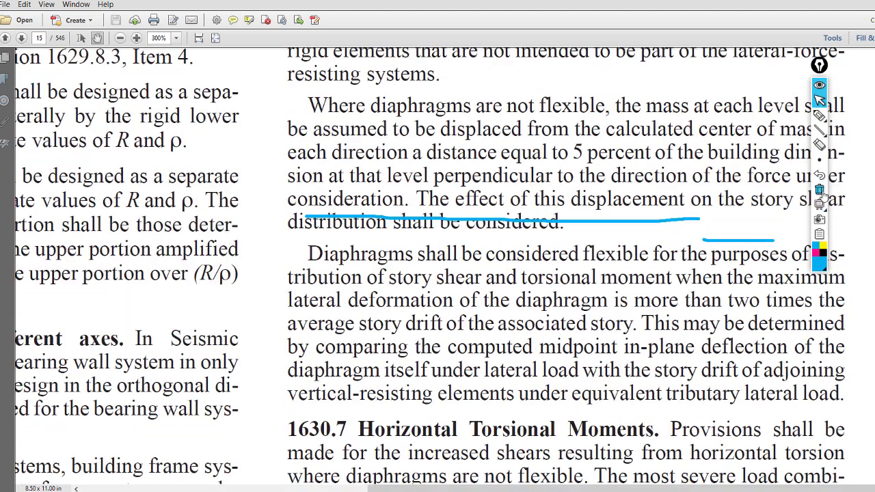
click(820, 191)
- Underline the 5 percent of the building dimension wording in the paragraph on diaphragms that are not flexible
click(820, 114)
drag(580, 163, 811, 163)
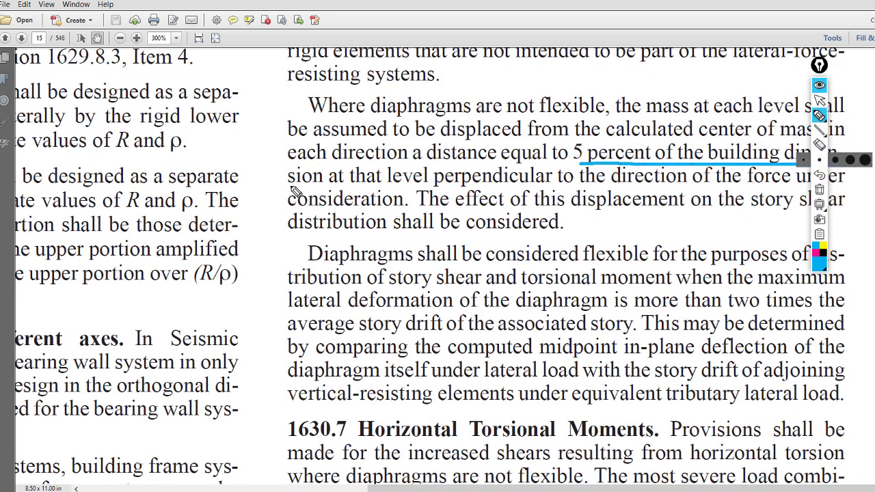
drag(289, 183, 326, 183)
click(819, 101)
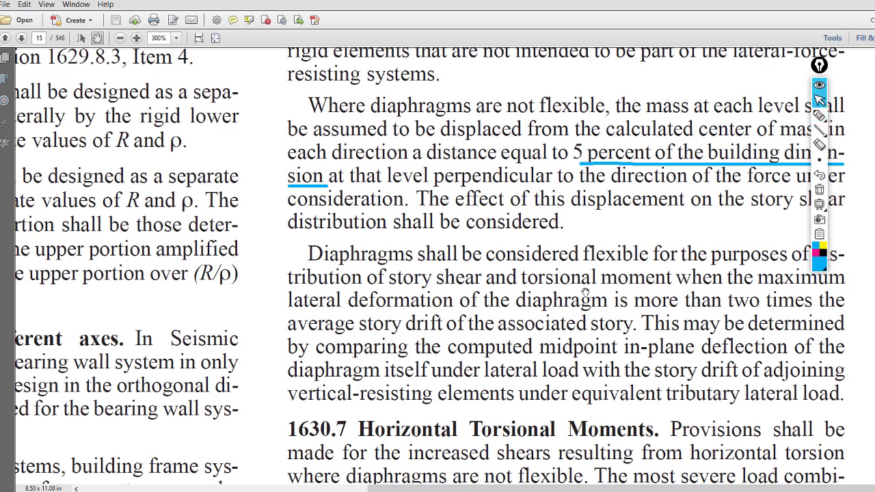
- Underline the amplification factor Ax wording in section 1630.7, outline Formula 30-16, then clear all marks
scroll(587, 293, down, 10)
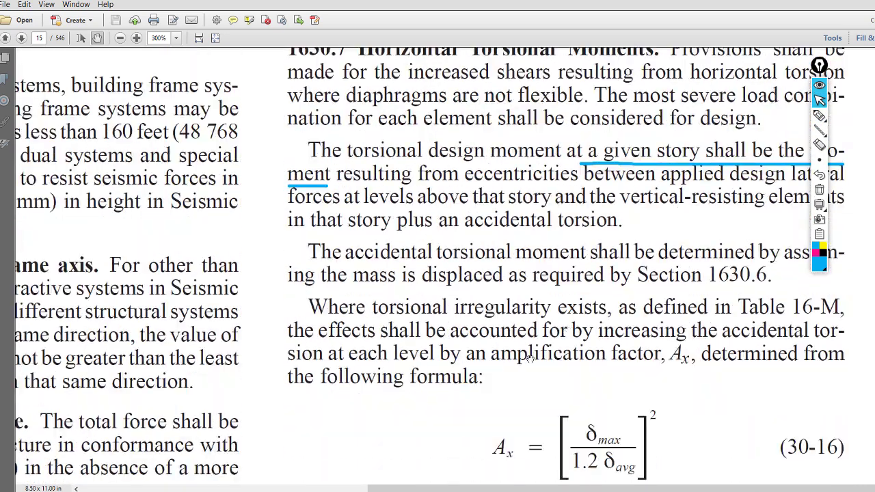
drag(530, 368, 517, 269)
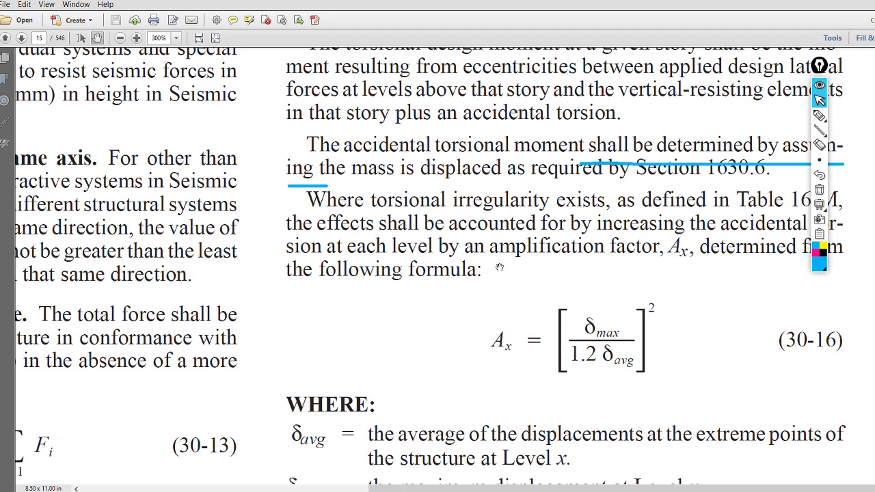
click(819, 115)
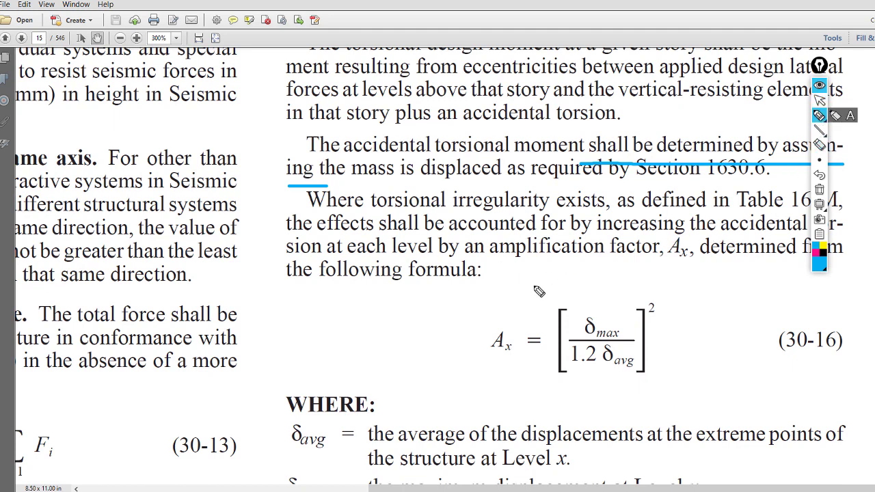
drag(680, 263, 506, 271)
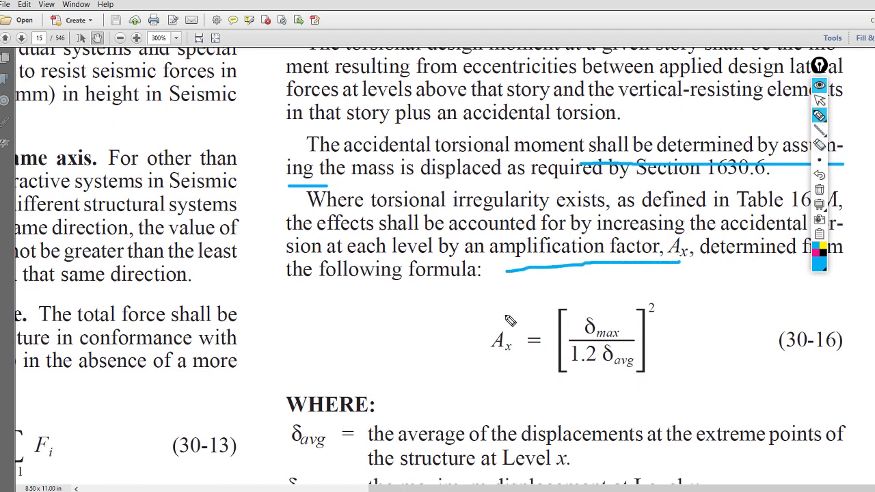
mouse_move(506, 305)
mouse_down()
mouse_move(444, 379)
mouse_move(703, 382)
mouse_move(694, 305)
mouse_move(595, 295)
mouse_move(451, 306)
mouse_up()
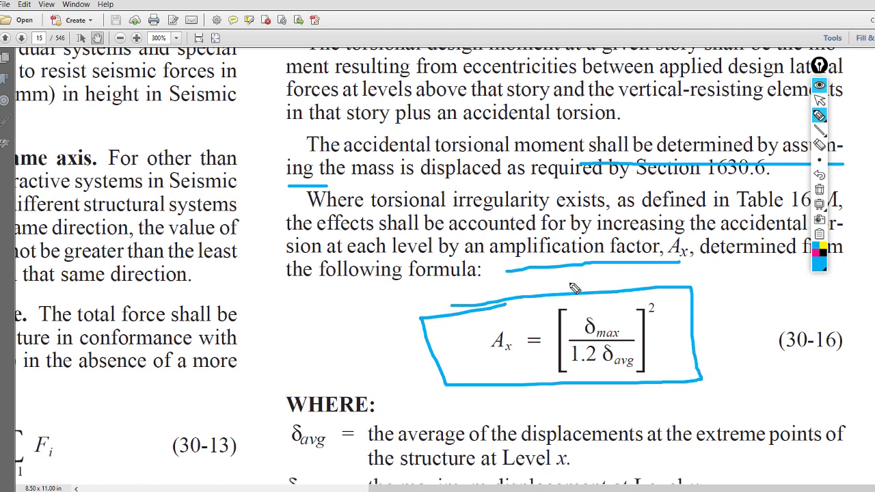
click(821, 189)
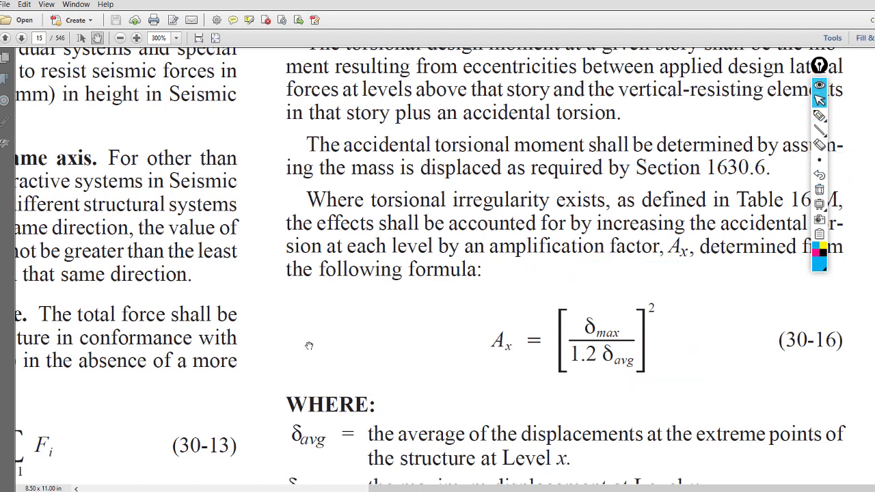
- In the Word notes, underline the Ct (ft): 0.02 entry and its 1630.2.2 UBC reference, then clear the marks
key(alt+Tab)
drag(393, 169, 330, 180)
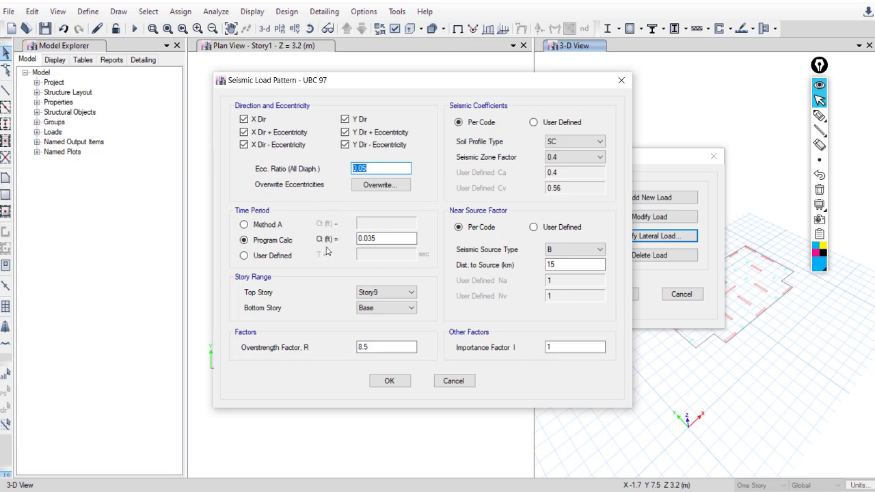
key(alt+Tab)
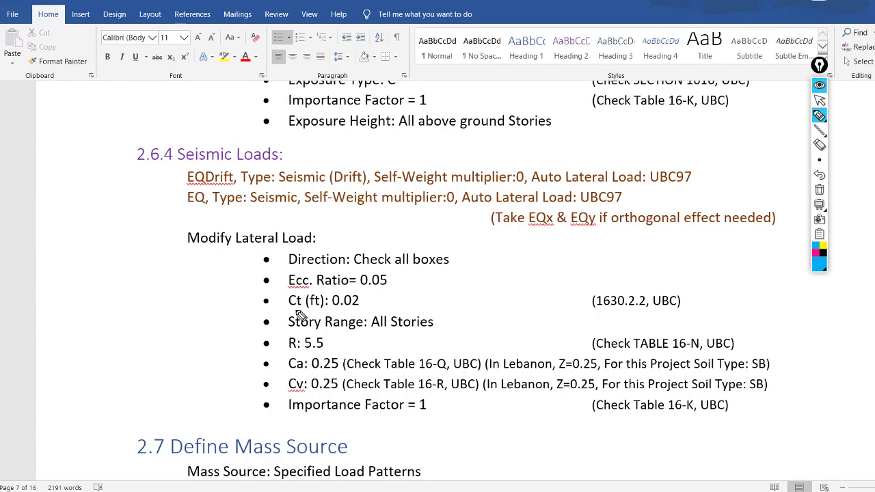
drag(291, 312, 368, 309)
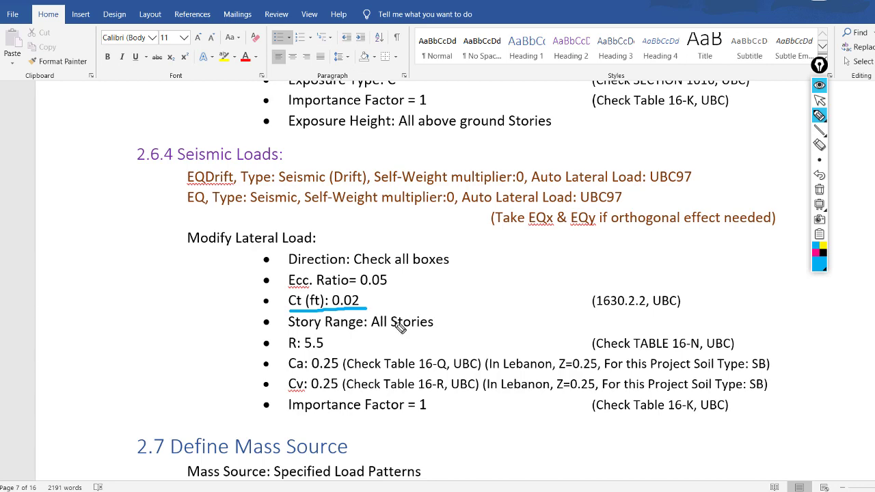
drag(601, 309, 683, 305)
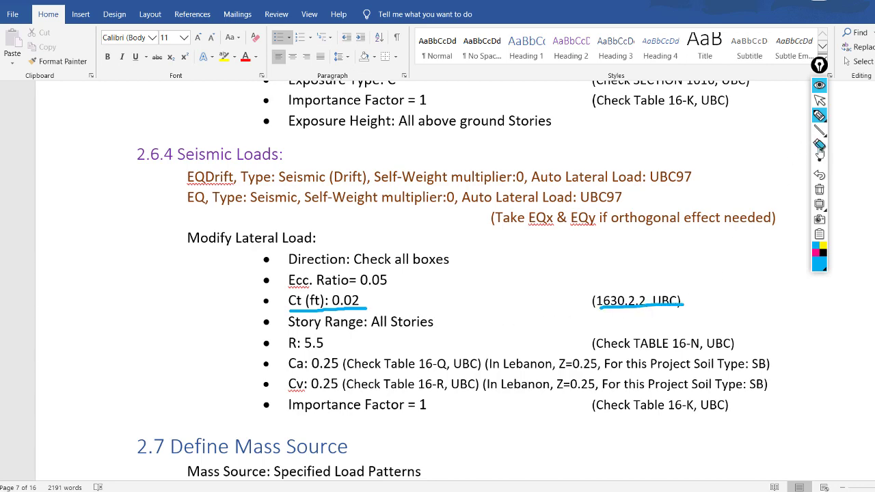
click(821, 189)
click(820, 101)
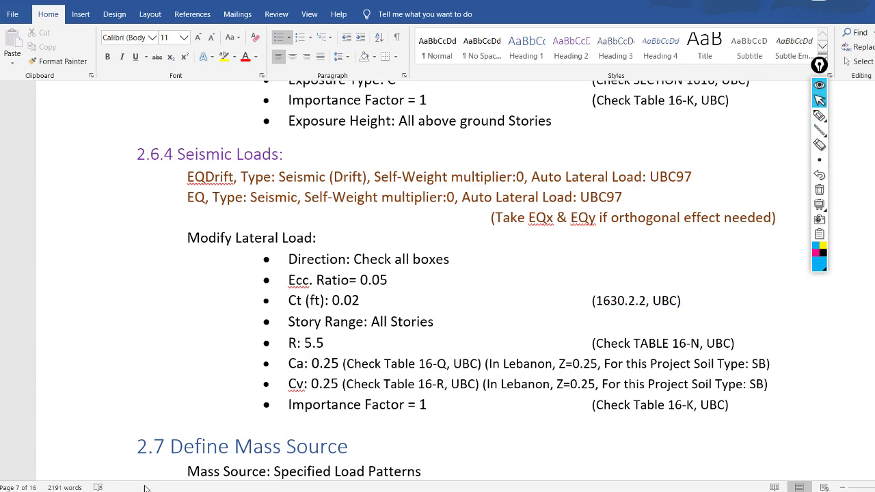
- In the UBC PDF's Ct definitions below Formula 30-8, underline the 0.035 entry for steel moment-resisting frames, then undo the underline
key(alt+Tab)
drag(281, 219, 272, 331)
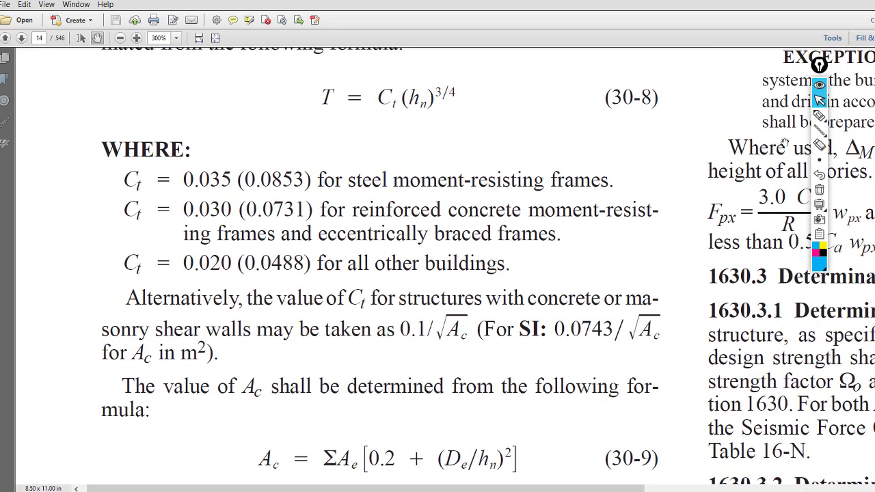
click(819, 116)
drag(183, 195, 421, 195)
drag(479, 194, 603, 194)
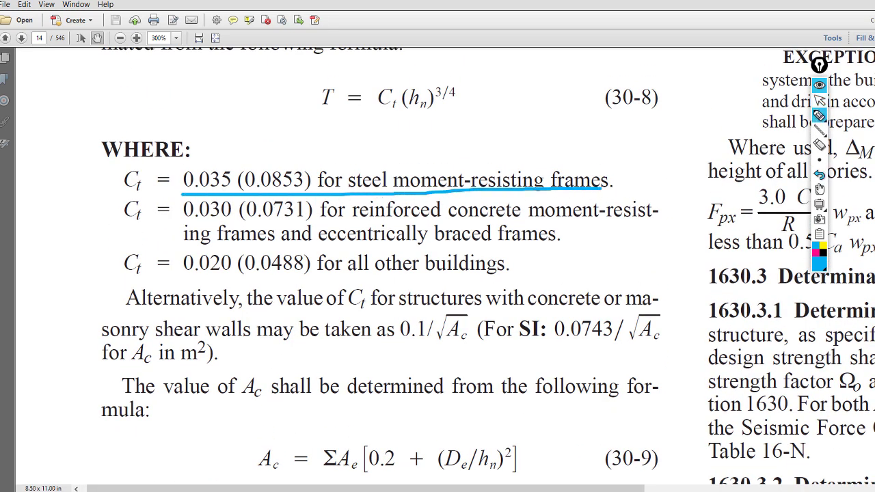
click(819, 174)
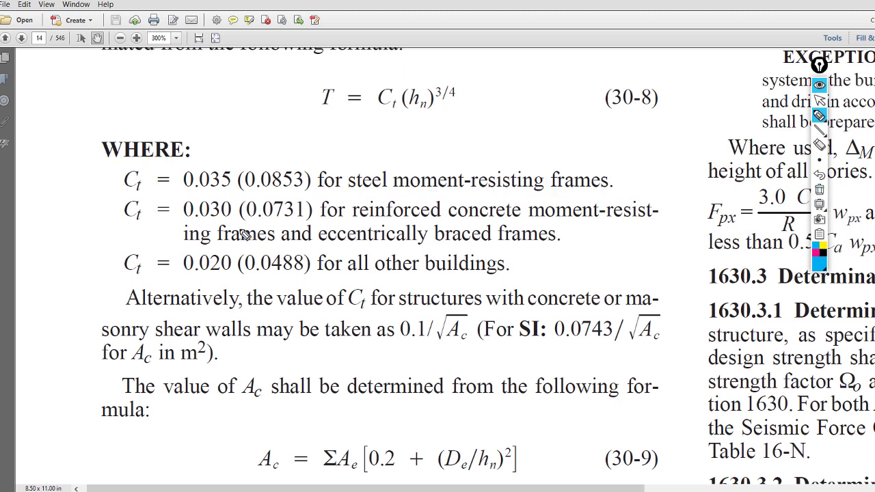
- Underline the Ct 0.030 entry for reinforced concrete frames and the 0.020 entry for all other buildings, clearing the marks after each
drag(184, 221, 636, 219)
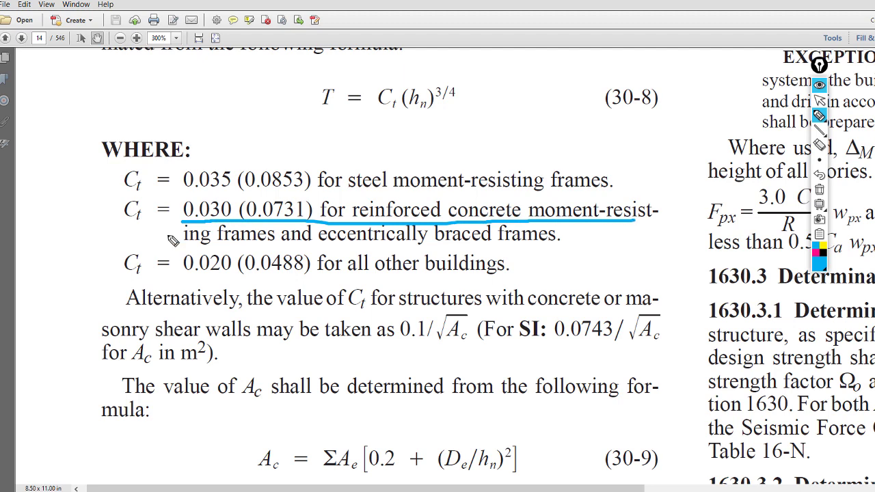
drag(182, 250, 347, 252)
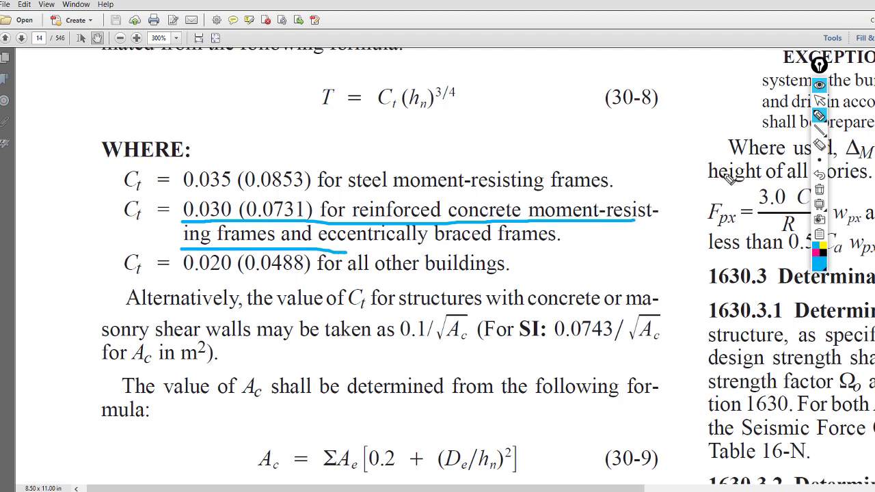
click(820, 190)
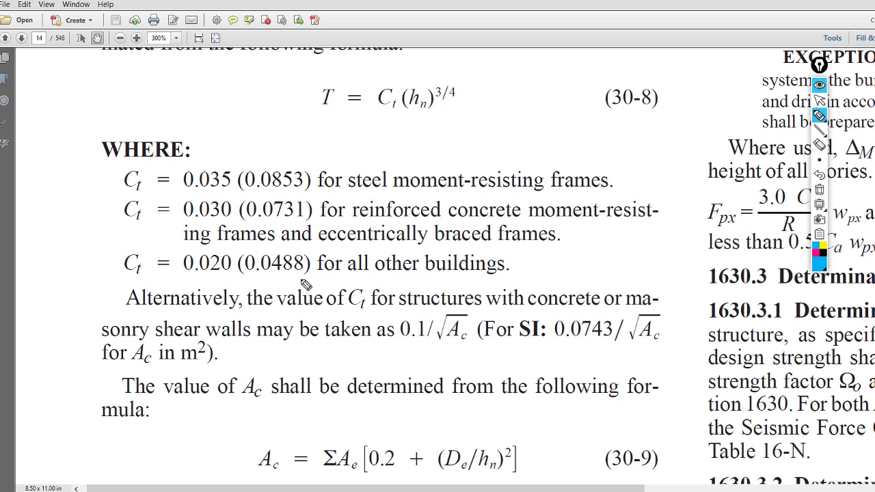
click(118, 282)
drag(123, 284, 302, 277)
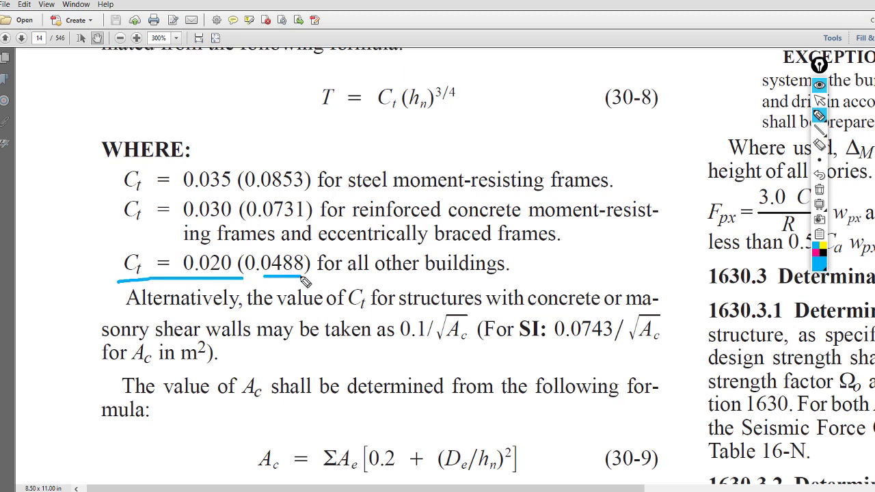
click(819, 191)
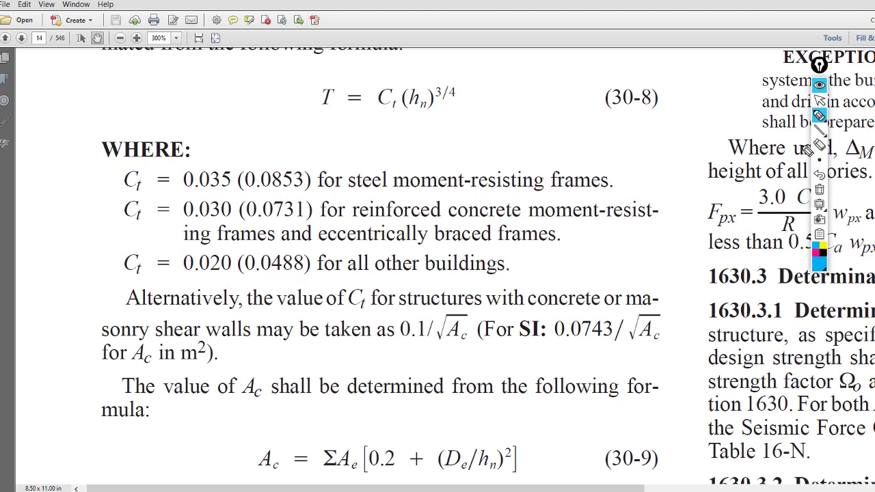
click(819, 101)
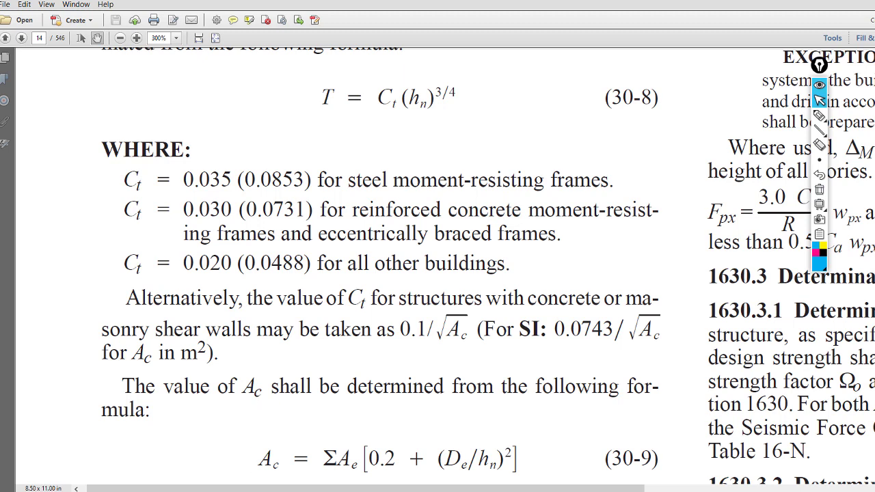
- In ETABS, set the EQ pattern's Ct (ft) to 0.02, try the User Defined time period, and return to Program Calc
key(alt+Tab)
double_click(387, 239)
text(0.02)
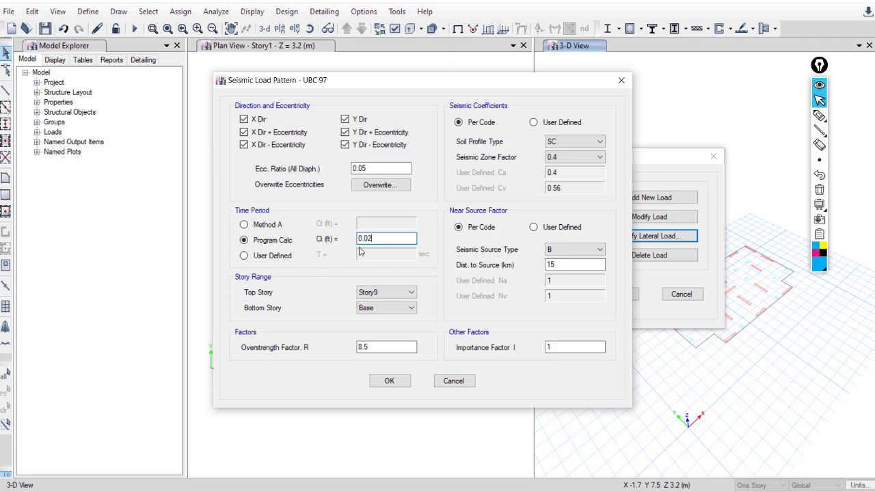
click(246, 257)
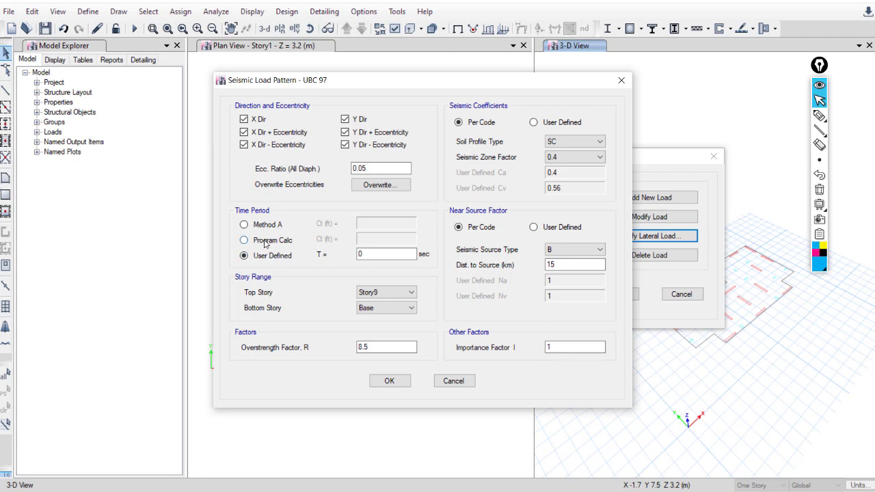
click(266, 242)
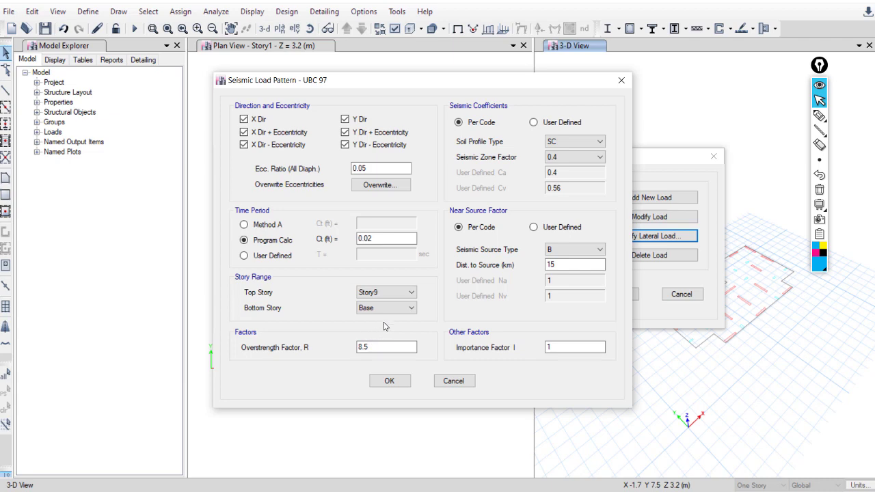
- Check the top story choices, then highlight the R: 5.5 line with its Table 16-N reference in the Word notes
click(400, 293)
click(400, 293)
key(alt+Tab)
scroll(306, 331, down, 2)
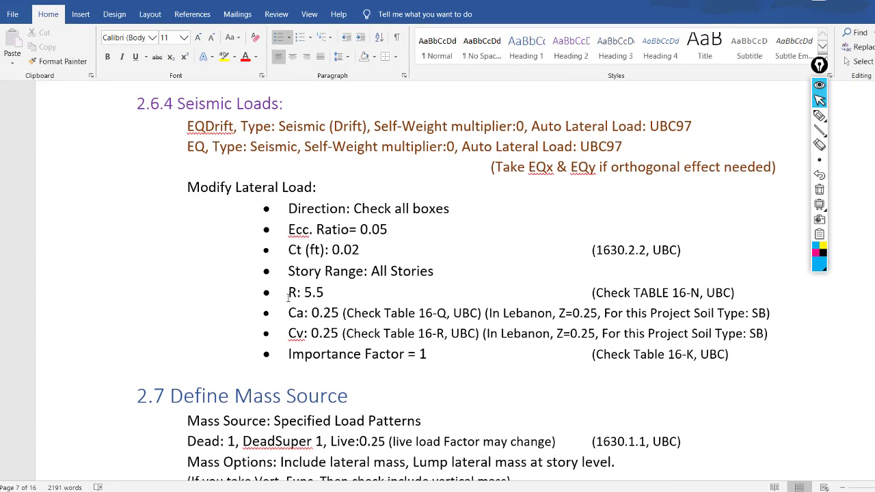
drag(312, 296, 337, 293)
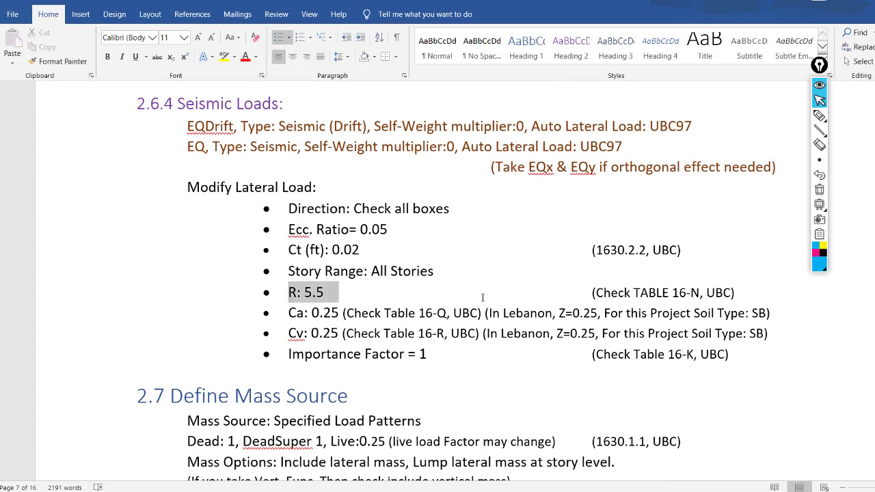
drag(483, 297, 742, 293)
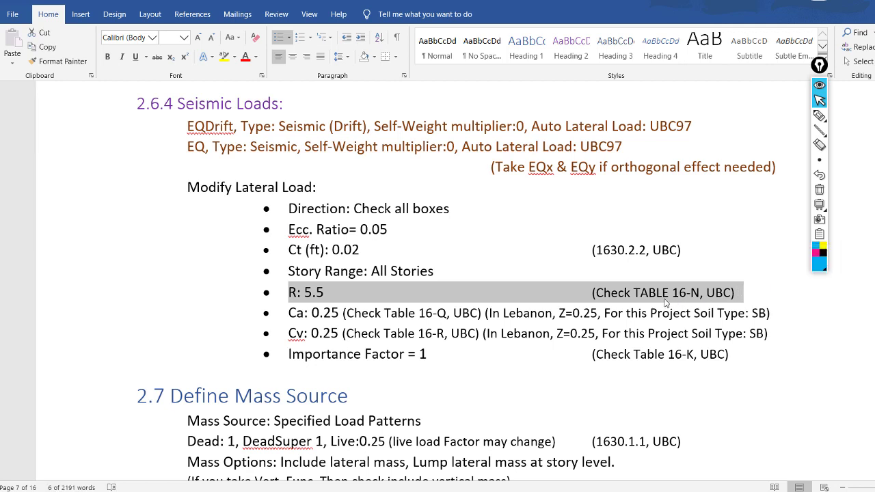
click(707, 296)
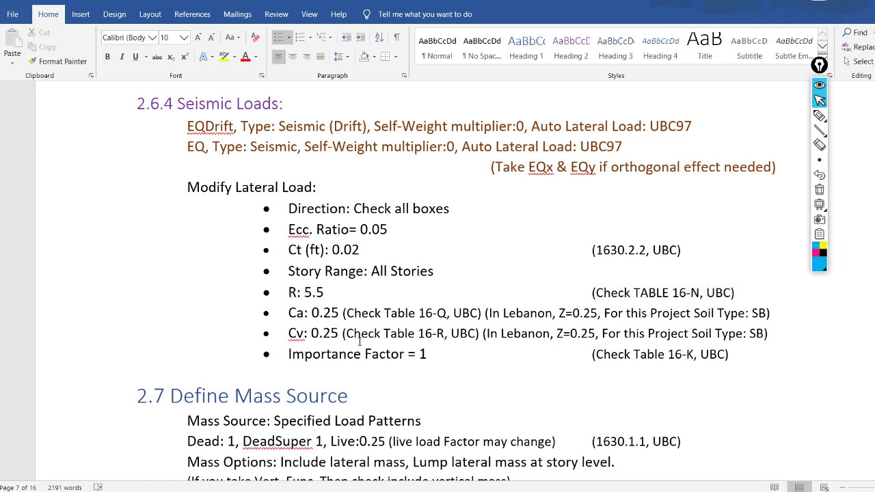
- In UBC Table 16-N, underline Building frame system and box the R of its concrete shear walls, then clear the marks
key(alt+Tab)
scroll(866, 108, down, 1)
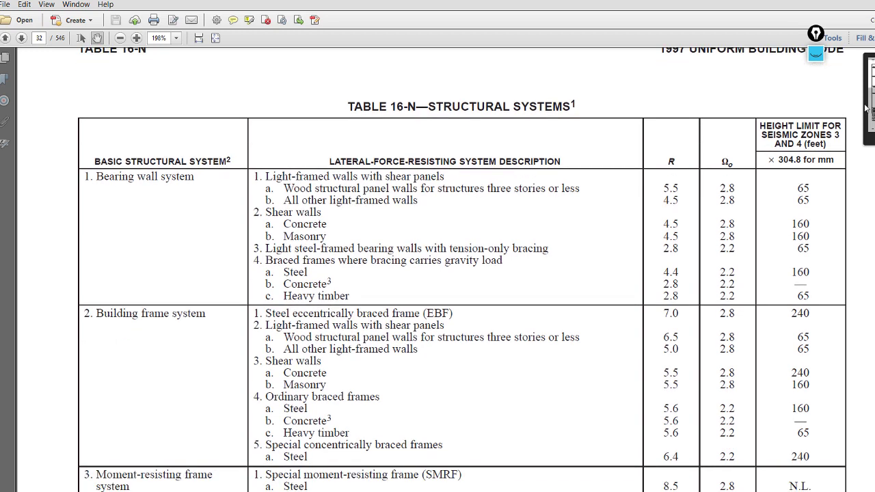
scroll(733, 160, down, 2)
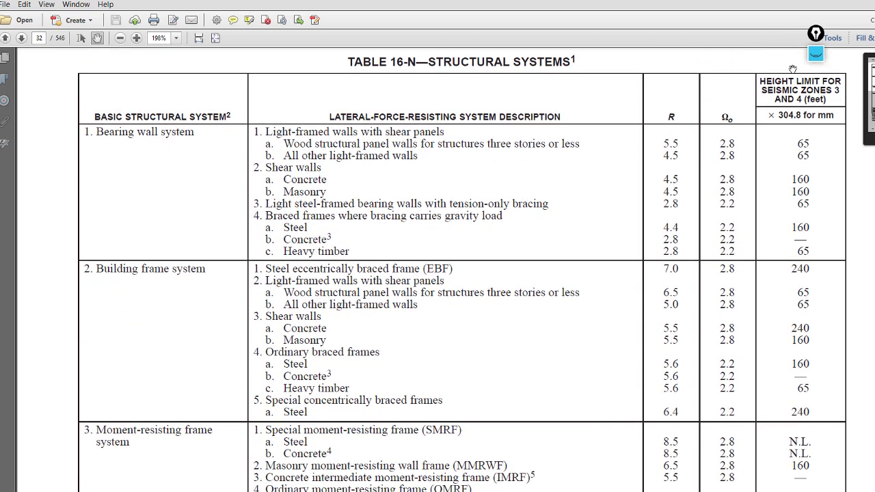
mouse_move(815, 54)
click(816, 83)
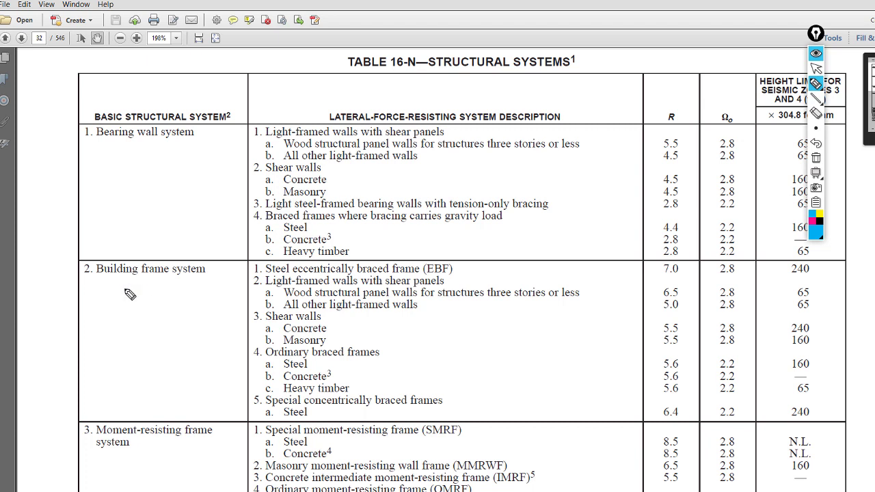
click(89, 286)
drag(109, 287, 205, 282)
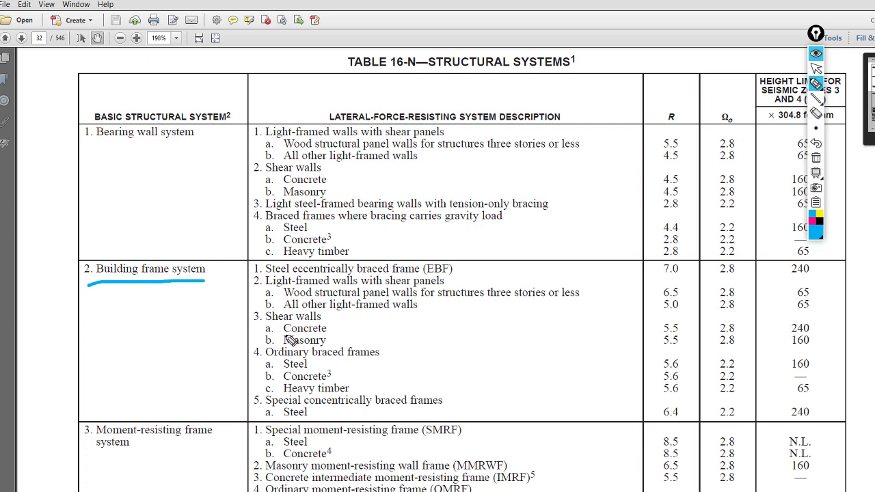
mouse_move(286, 335)
mouse_down()
mouse_move(566, 344)
mouse_move(687, 334)
mouse_move(685, 319)
mouse_move(663, 328)
mouse_up()
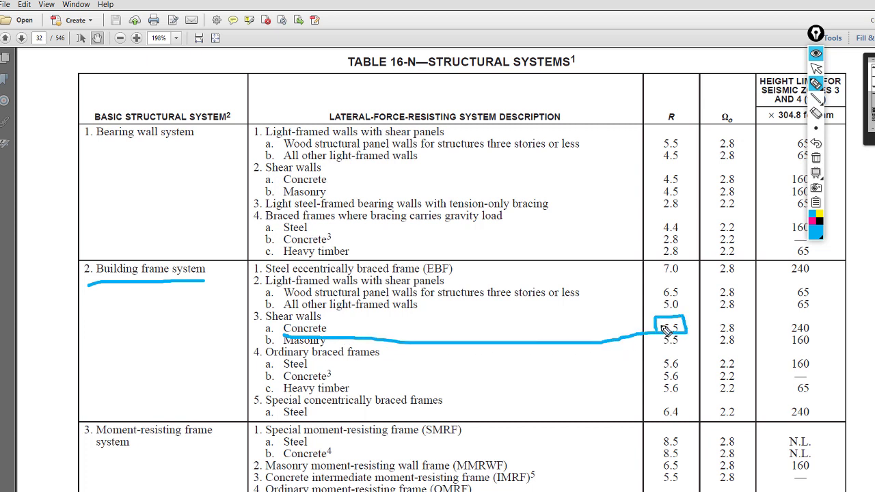
click(817, 158)
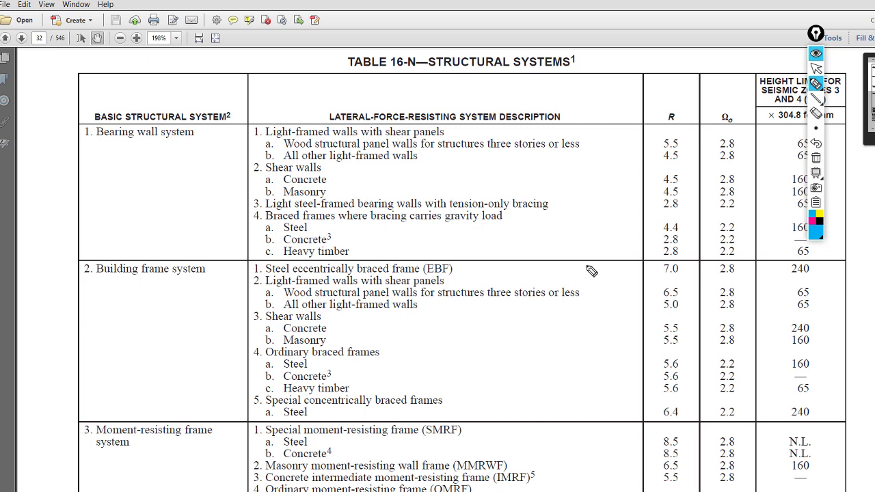
click(817, 68)
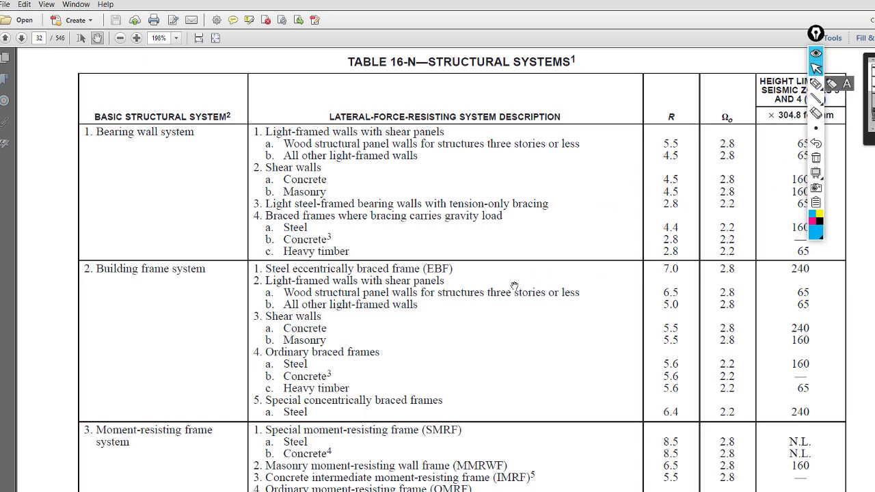
- Examine the moment-resisting frame and dual systems rows of Table 16-N, marking below the Dual systems entry and clearing the mark
scroll(514, 286, down, 3)
drag(458, 265, 460, 211)
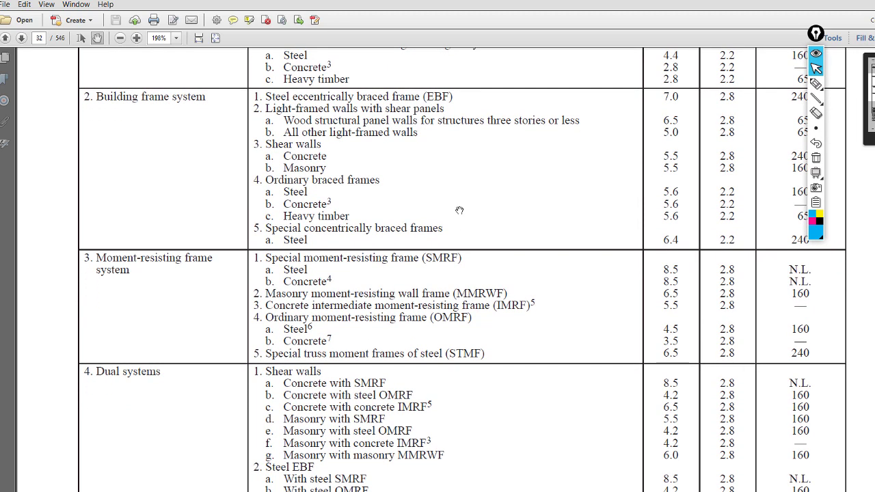
drag(452, 232, 455, 77)
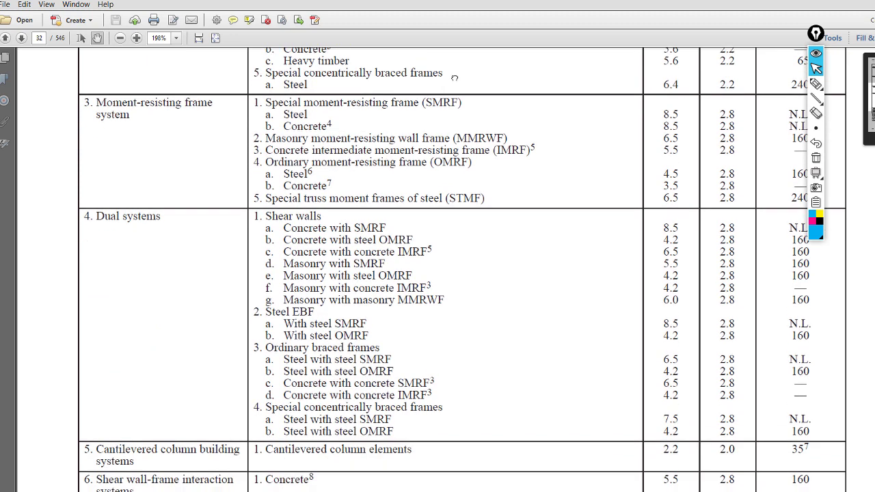
click(816, 83)
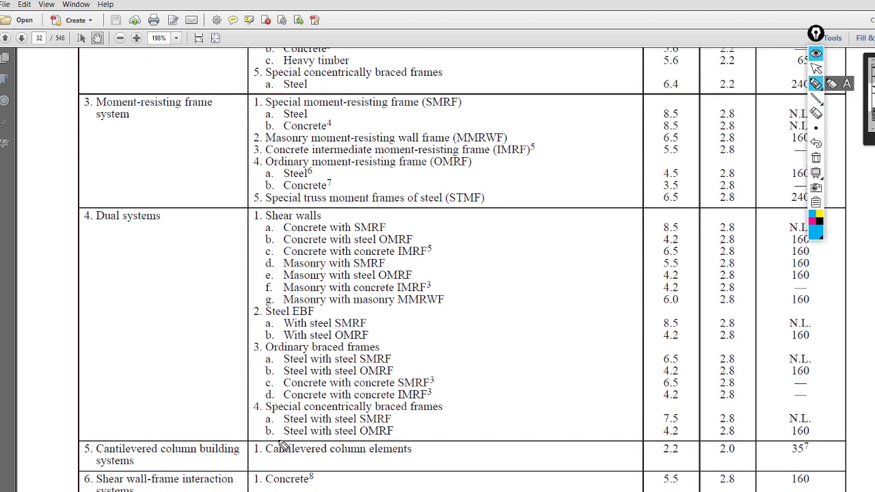
mouse_move(82, 244)
mouse_down()
mouse_move(140, 253)
mouse_move(174, 215)
mouse_move(80, 202)
mouse_move(100, 241)
mouse_up()
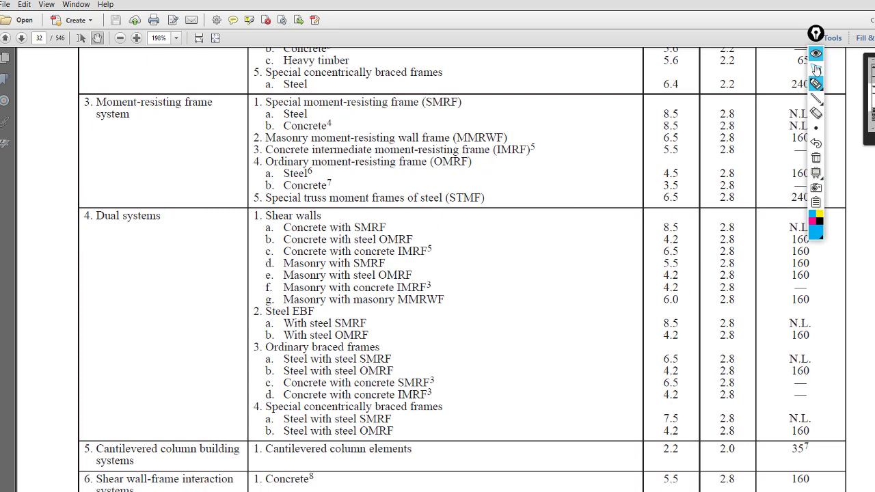
click(816, 68)
- Return to the Building frame system rows of Table 16-N, mark across the concrete shear walls row, and clear the mark
scroll(441, 230, up, 3)
scroll(441, 229, up, 4)
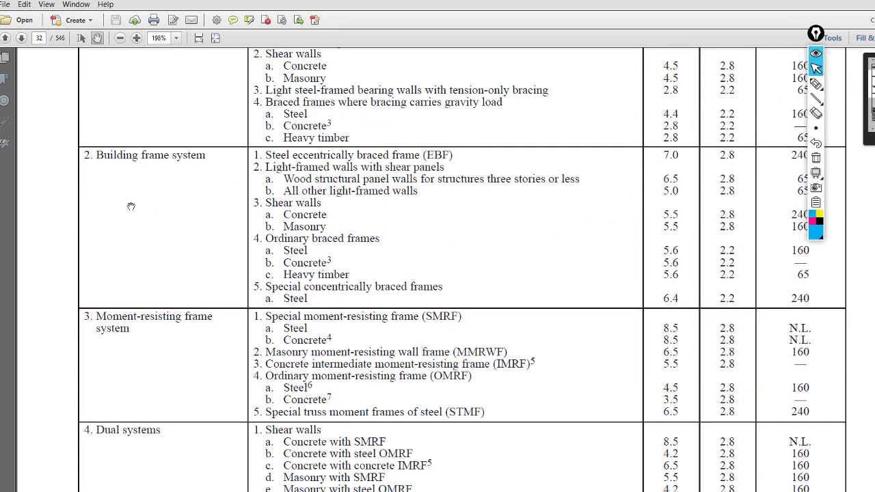
scroll(131, 207, up, 1)
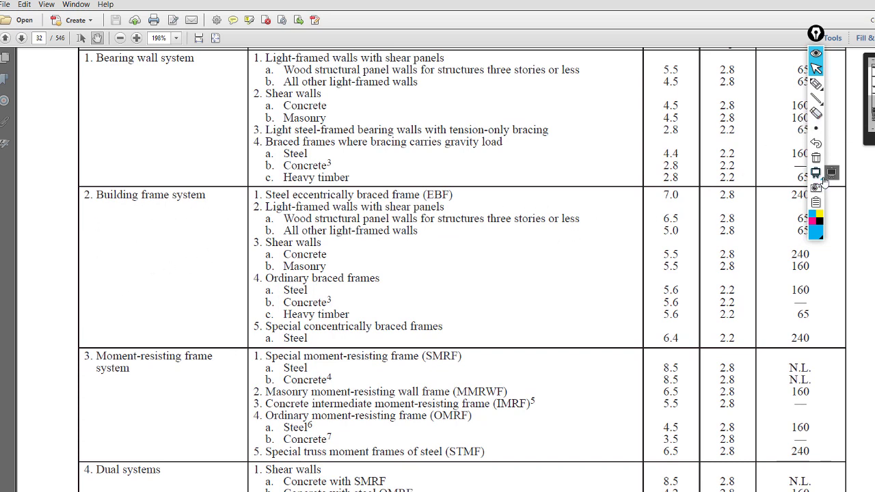
click(817, 84)
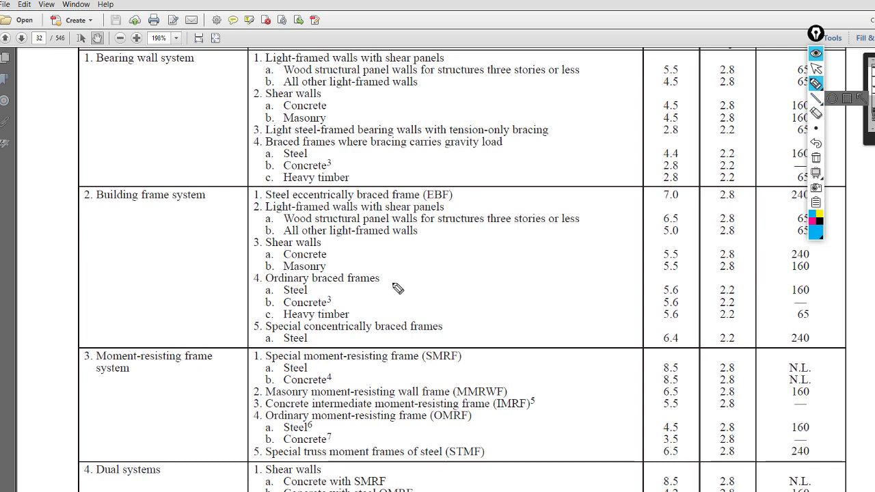
drag(340, 254, 542, 252)
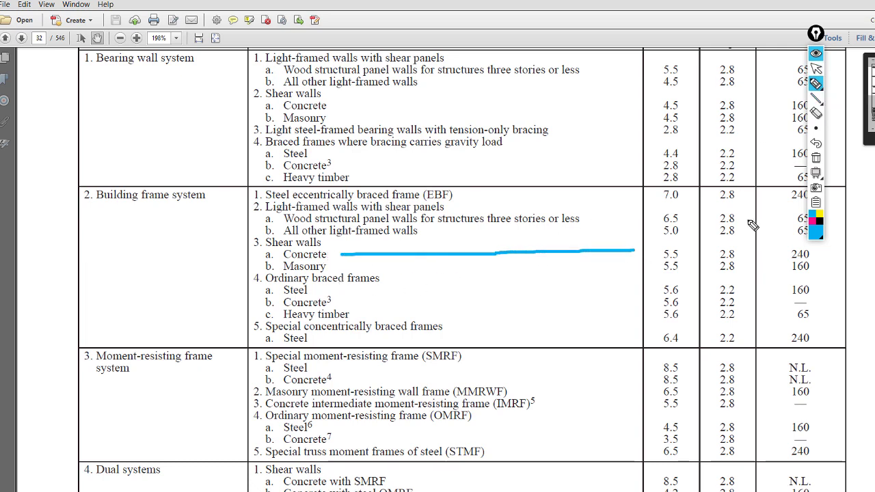
click(816, 159)
click(818, 69)
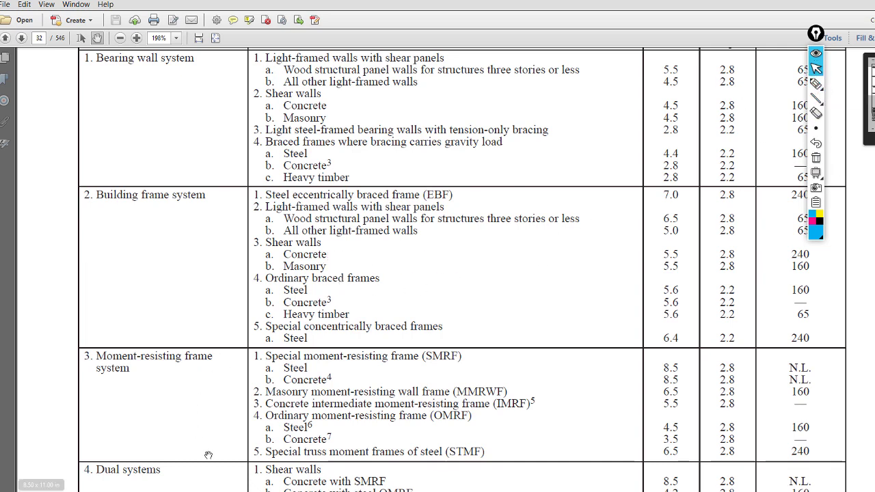
- In ETABS, try the per-code seismic coefficients with soil profile type SC and seismic zone factor 0.2
key(alt+Tab)
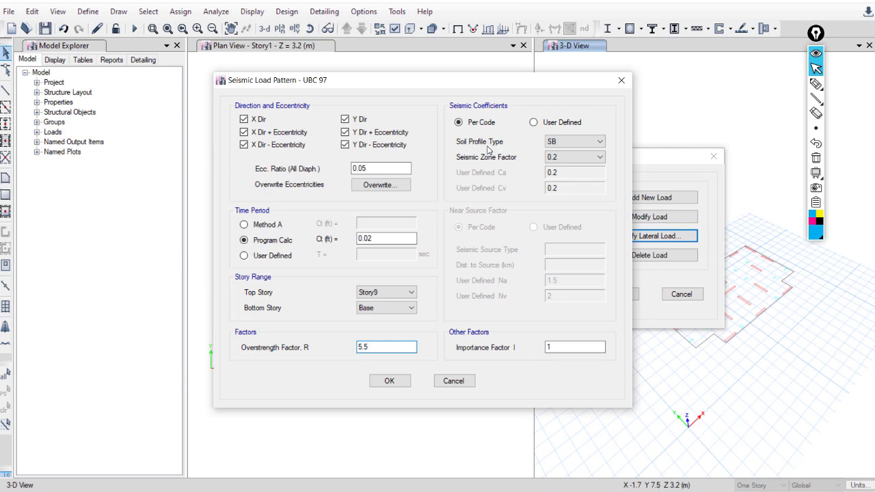
click(575, 158)
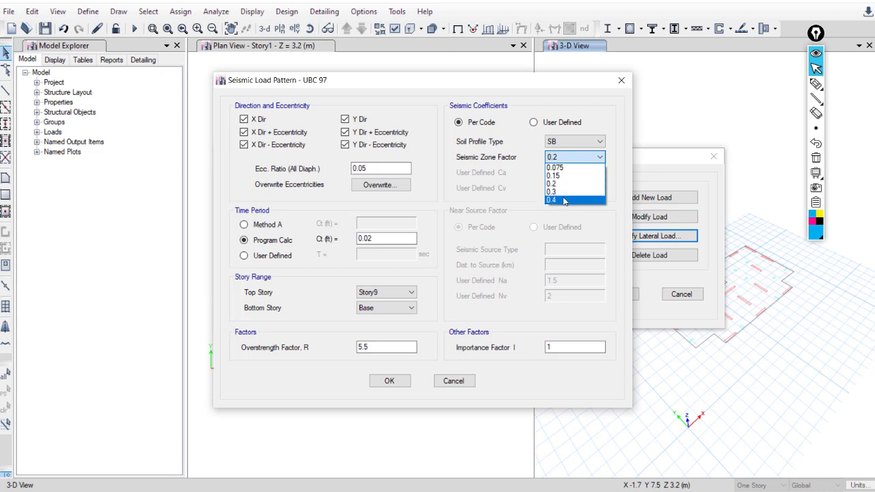
click(574, 157)
click(575, 157)
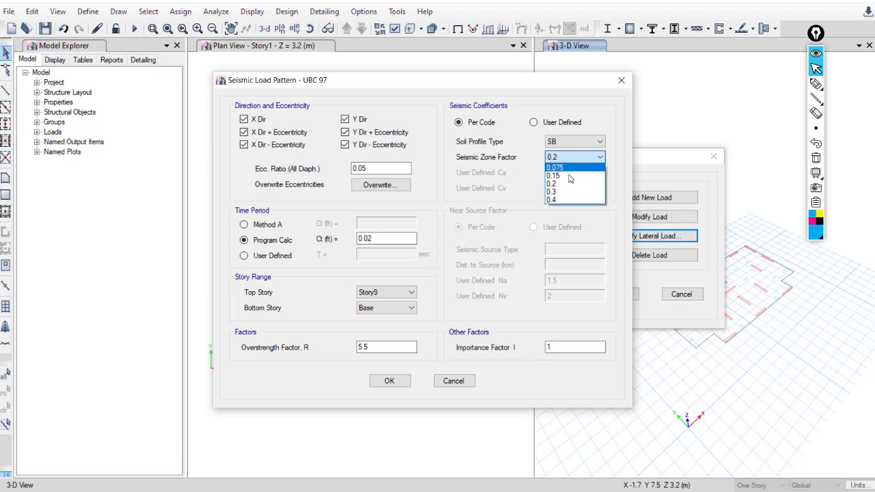
click(568, 184)
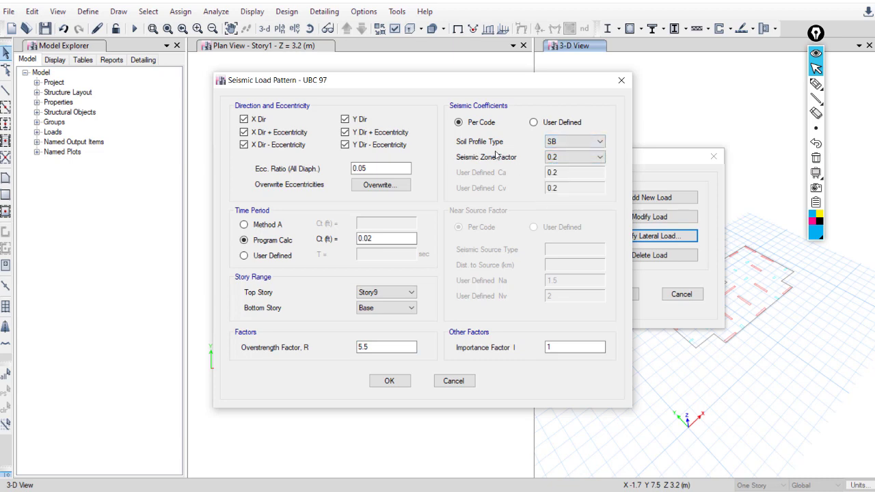
click(564, 142)
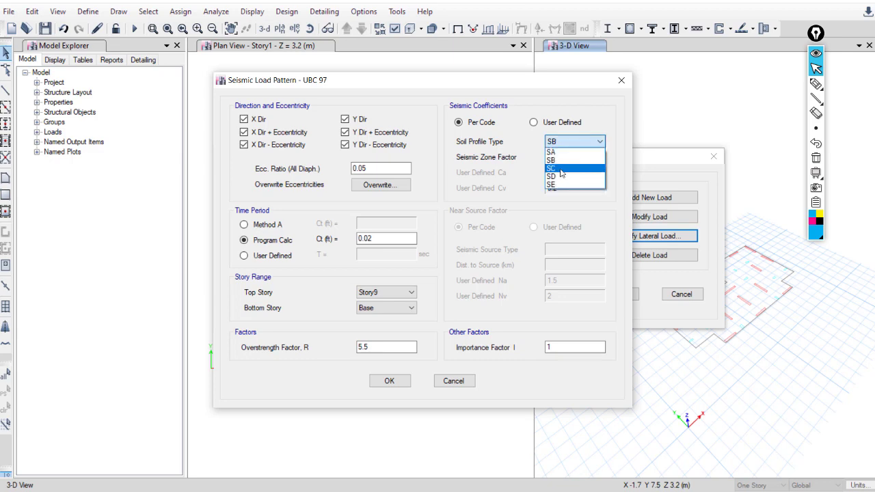
click(561, 169)
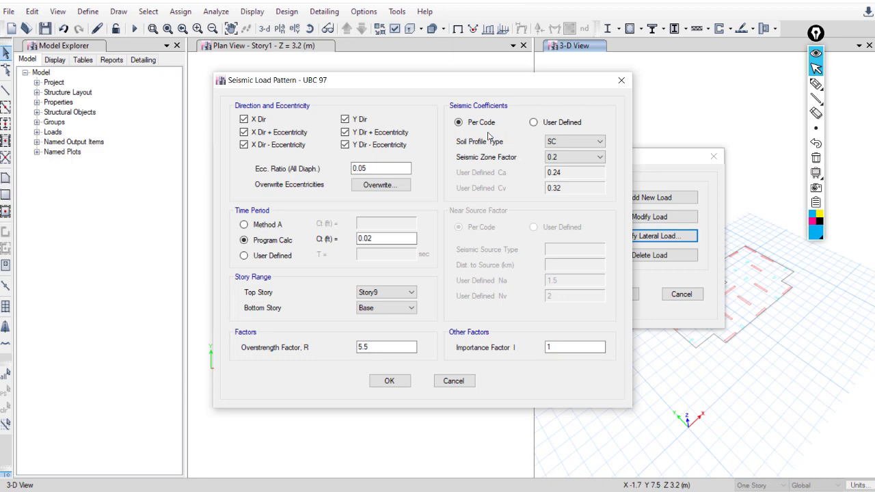
click(565, 162)
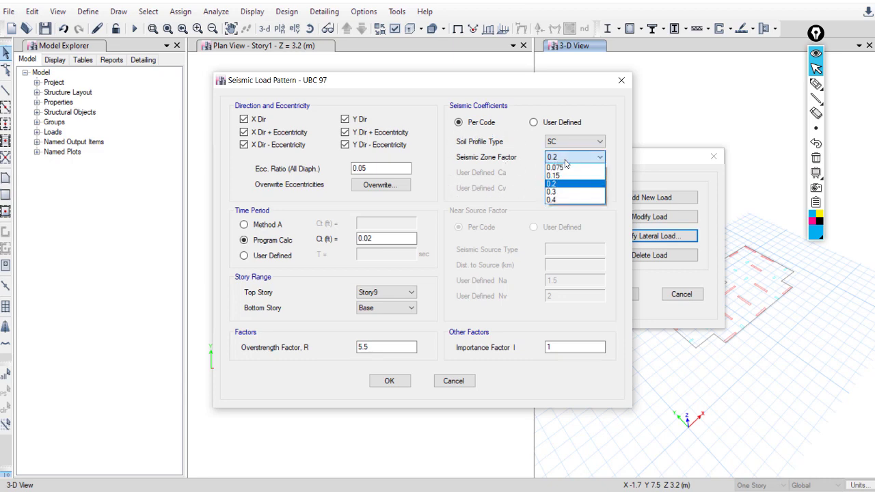
click(554, 183)
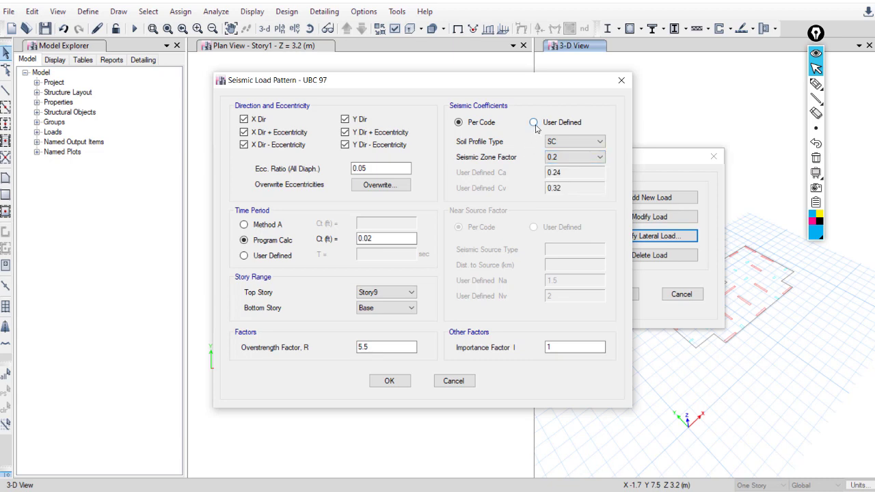
- Set the seismic coefficients to User Defined, then highlight the Ca and Cv lines' Table 16-Q and Table 16-R references in the Word notes
click(534, 123)
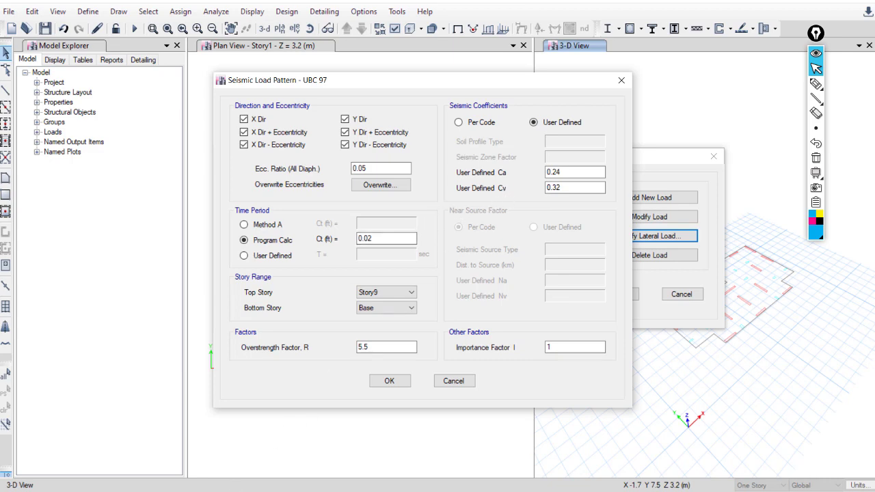
click(246, 491)
scroll(355, 255, down, 3)
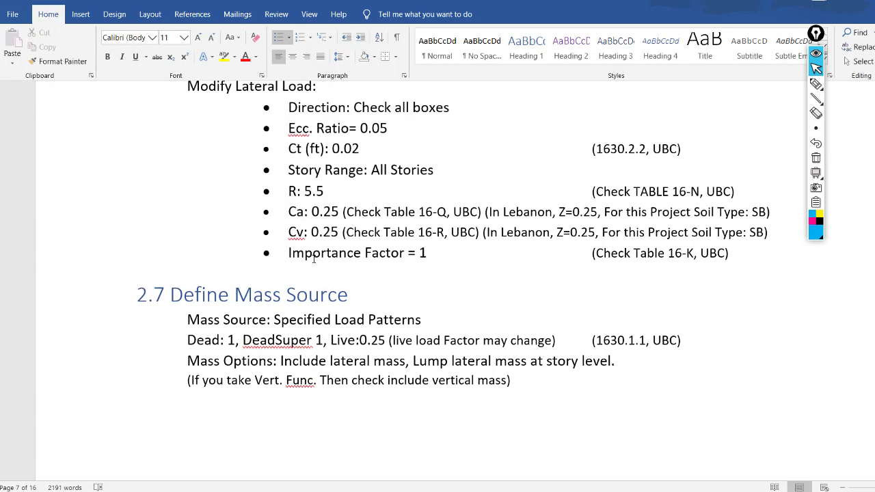
drag(323, 212, 443, 214)
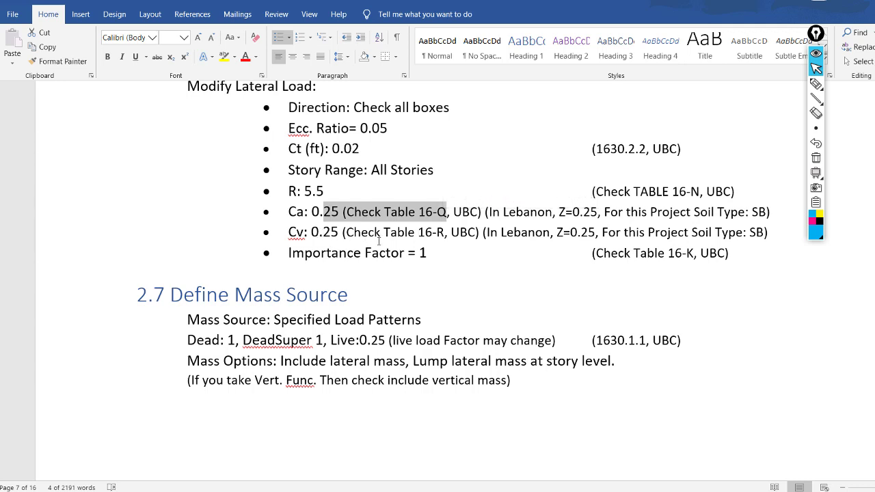
drag(445, 233, 381, 234)
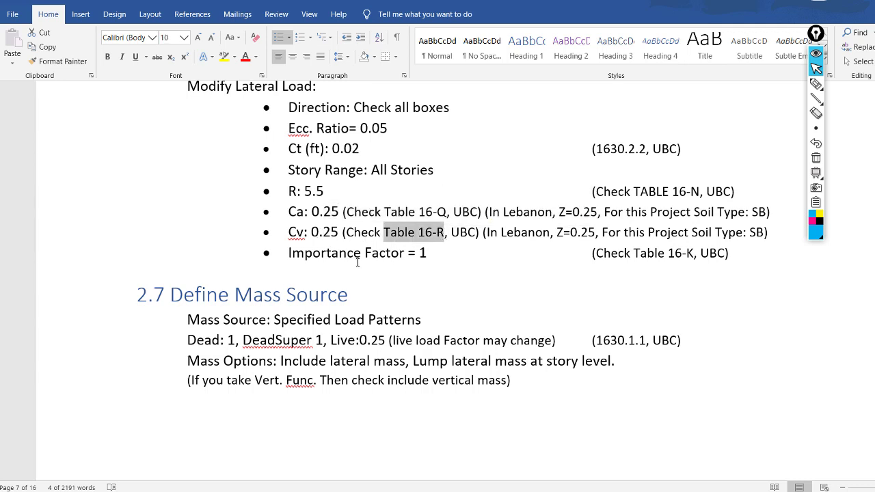
- In the UBC PDF, underline Table 16-Q, write Z=0.25 between Z = 0.2 and Z = 0.3, and mark between their SB values
key(alt+Tab)
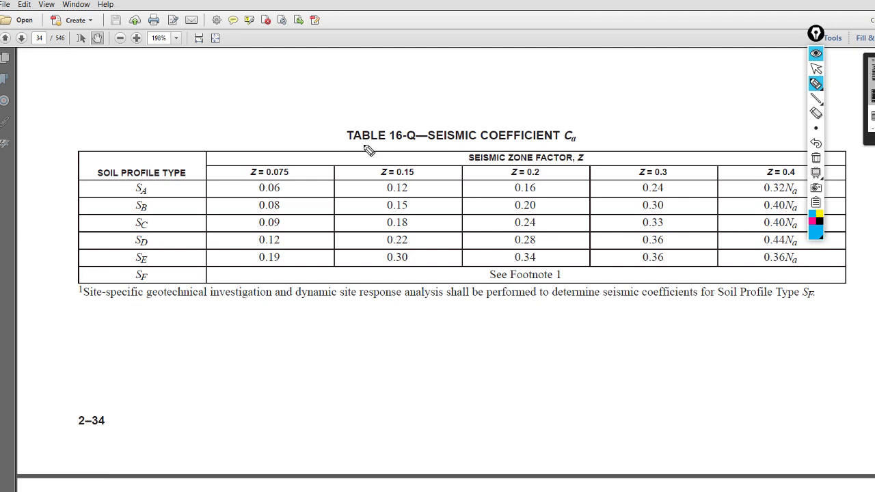
drag(343, 146, 419, 147)
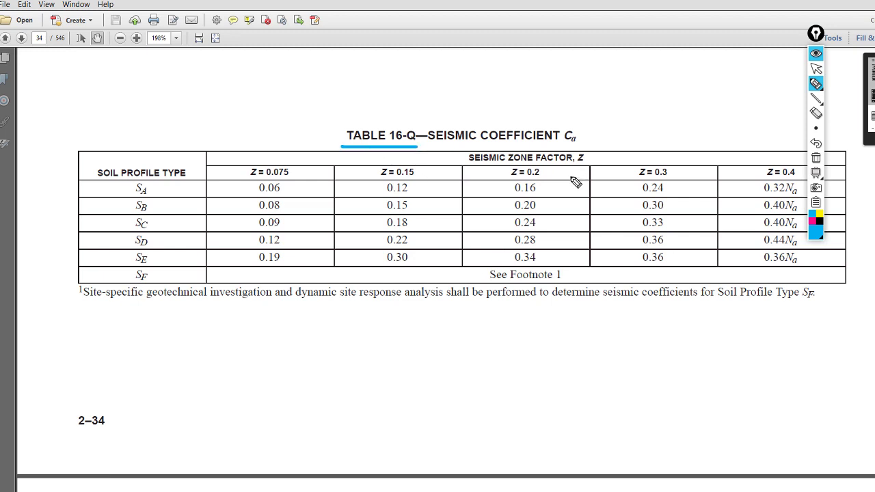
mouse_move(576, 166)
mouse_down()
mouse_move(586, 157)
mouse_move(584, 175)
mouse_move(617, 182)
mouse_move(629, 182)
mouse_move(633, 167)
mouse_move(637, 179)
mouse_up()
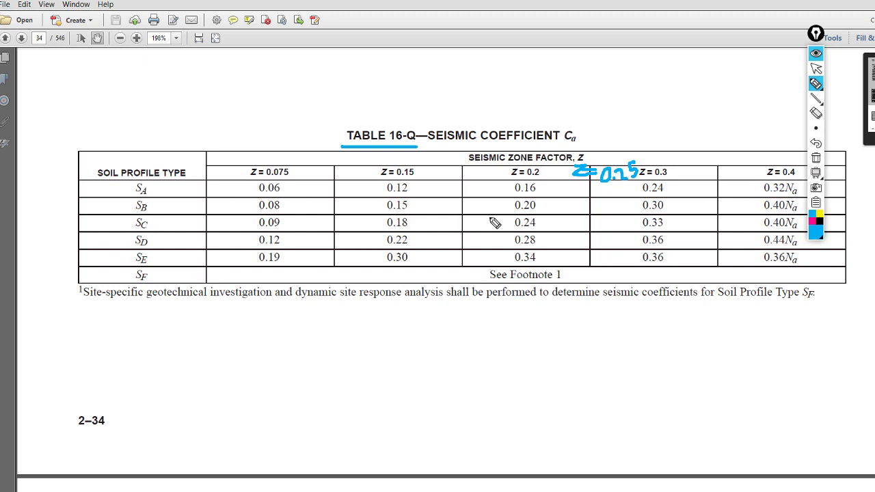
drag(629, 206, 547, 206)
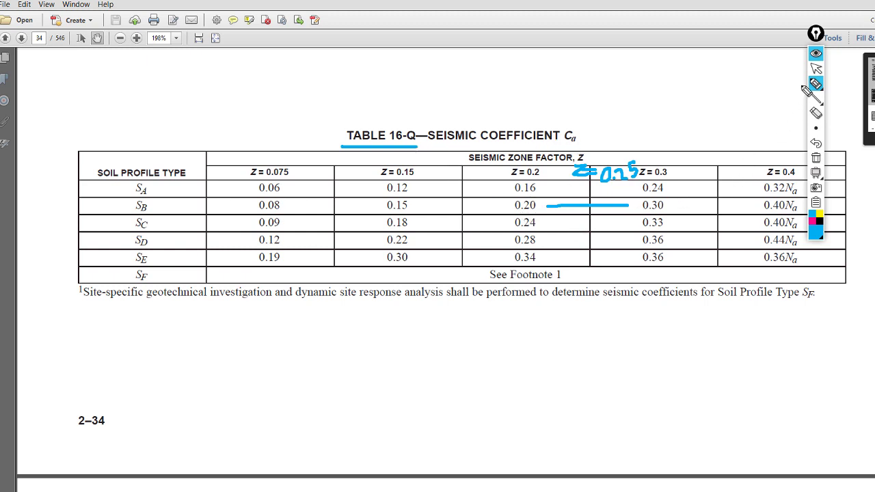
click(817, 55)
- Go to Table 16-R, clear the old marks, and underline between the SB values for Z = 0.2 and Z = 0.3
scroll(508, 227, down, 5)
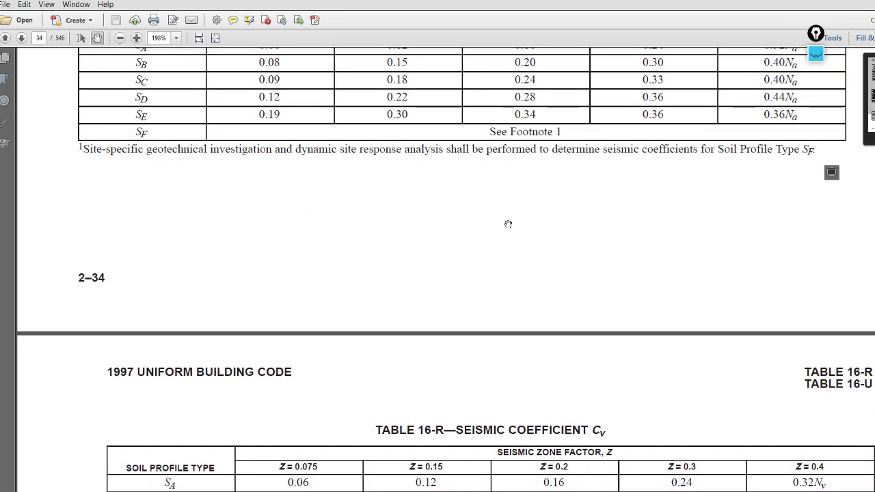
drag(503, 308, 502, 240)
click(818, 55)
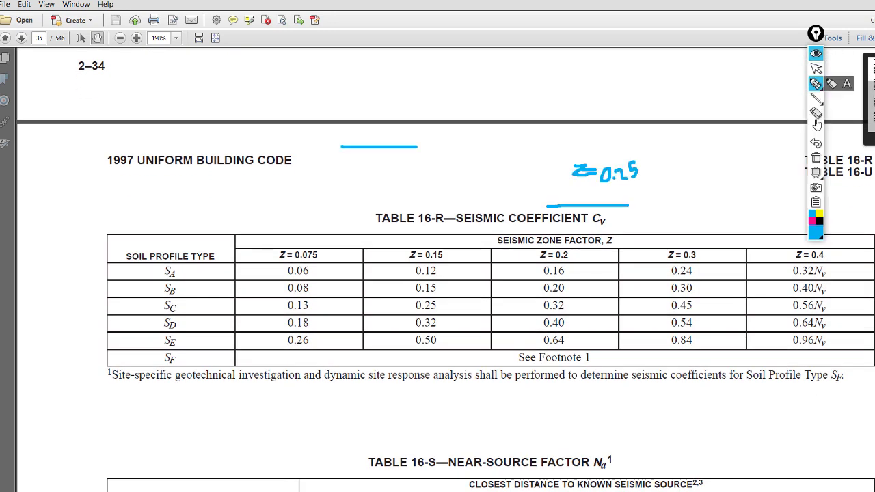
click(816, 156)
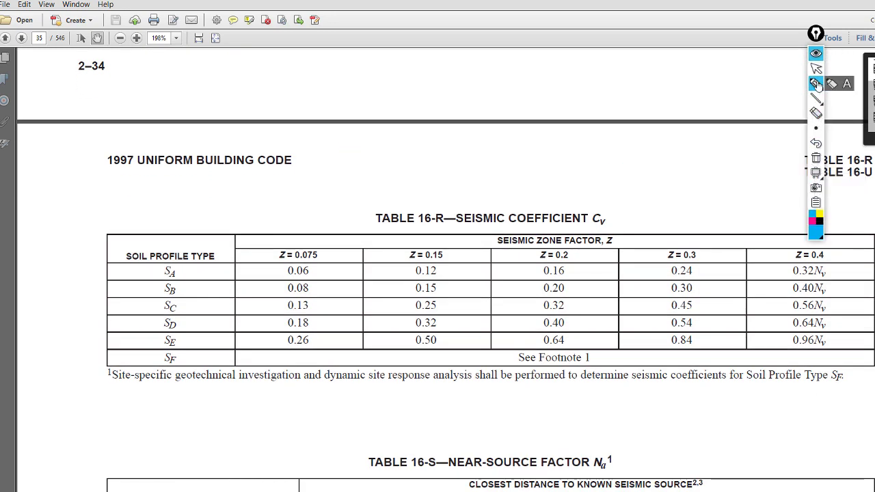
drag(590, 292, 669, 297)
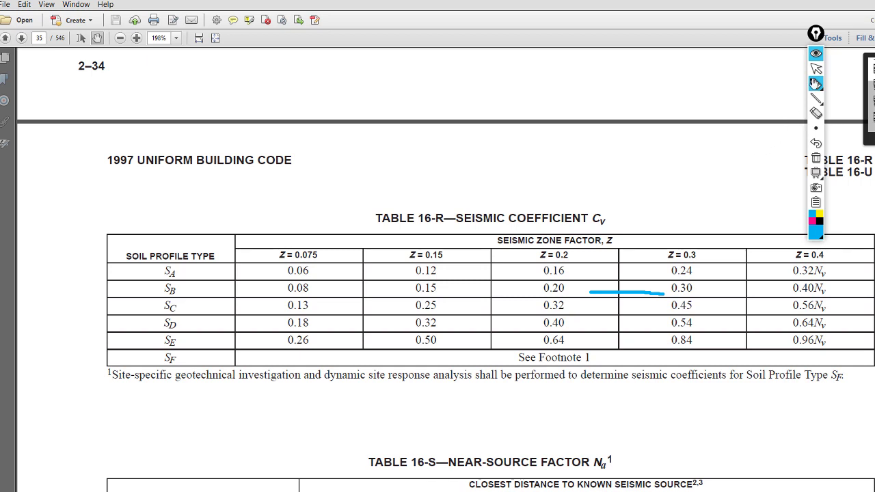
click(816, 54)
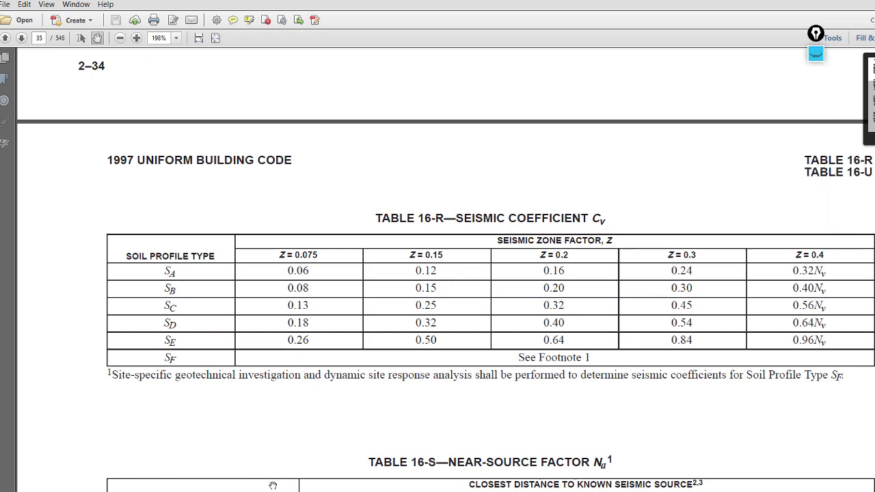
- In ETABS, set both User Defined Ca and User Defined Cv to 0.25
key(alt+Tab)
drag(571, 173, 526, 175)
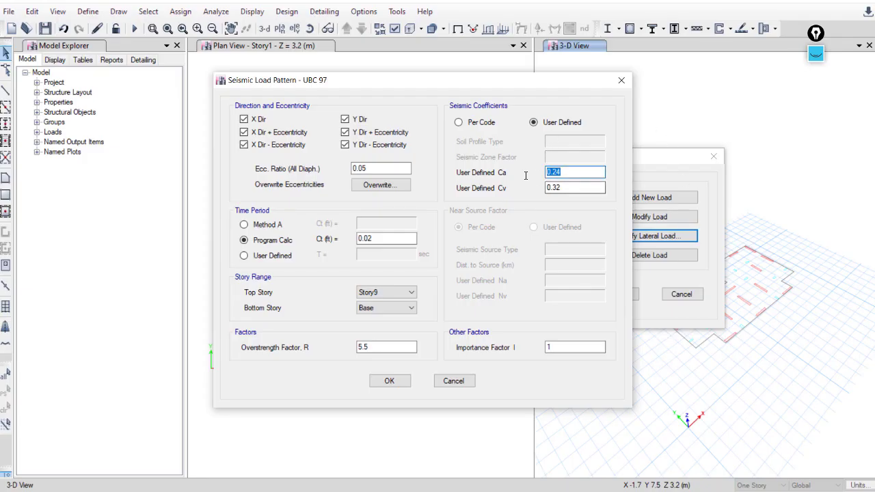
text(0)
drag(570, 185, 540, 187)
click(588, 173)
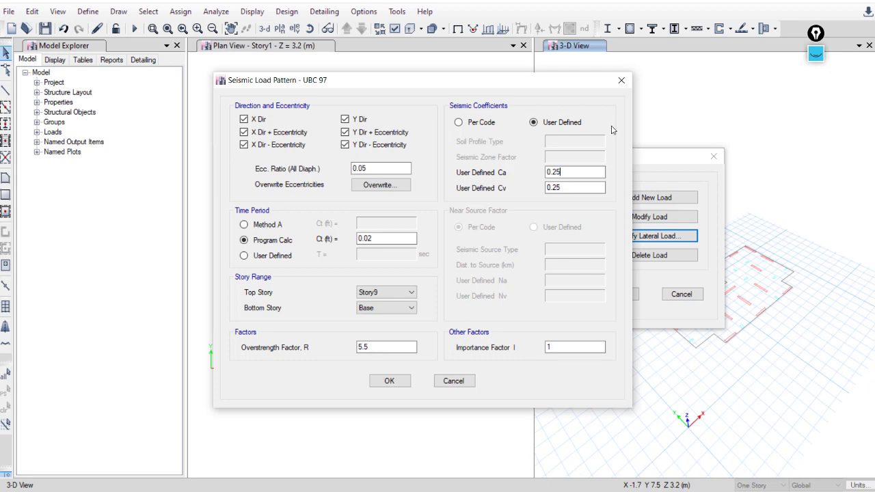
key(Tab)
text(0.25)
- Highlight the importance factor's Table 16-K reference in Word, mark the Standard occupancy structures row in the UBC PDF, clear it, and return to ETABS
click(549, 347)
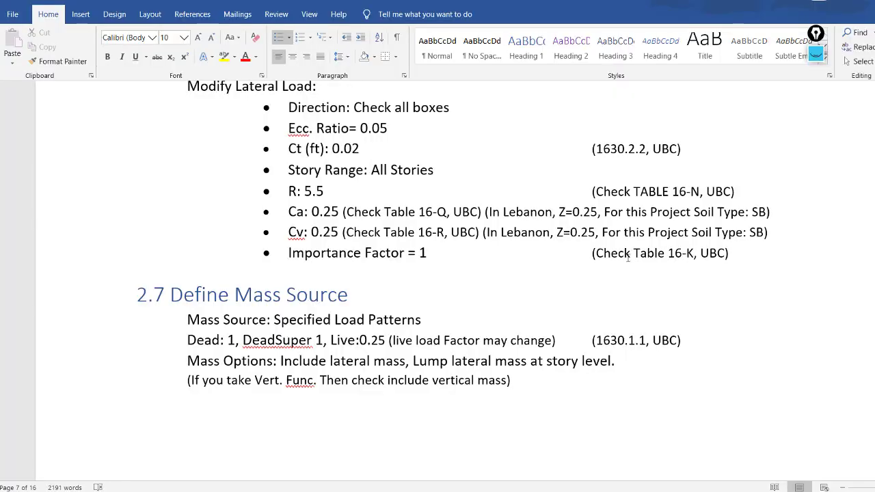
drag(596, 254, 698, 254)
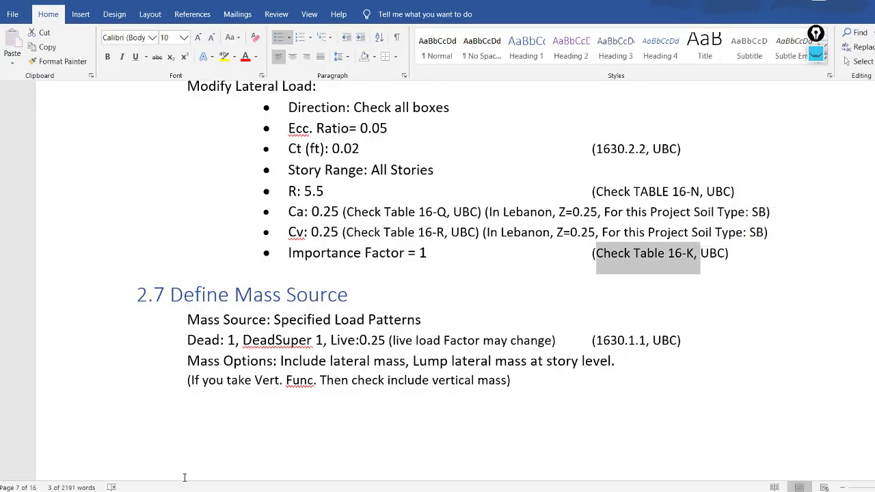
key(alt+Tab)
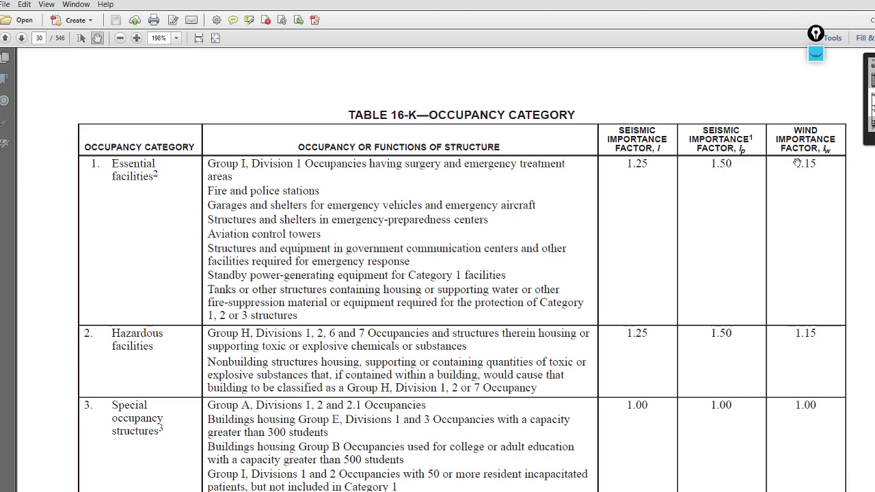
scroll(472, 288, down, 6)
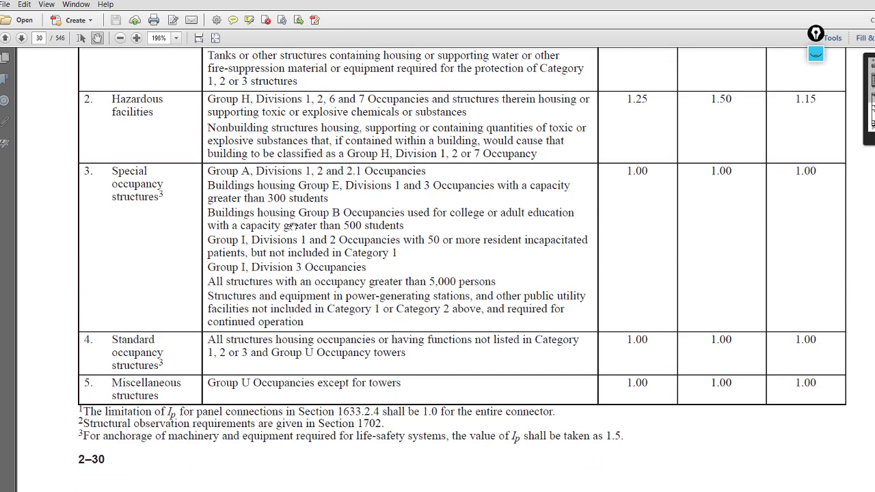
mouse_move(816, 55)
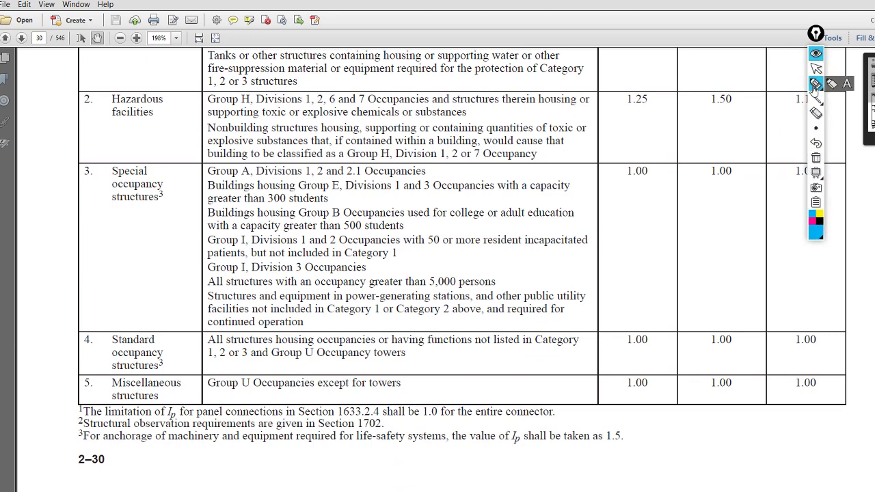
click(813, 85)
mouse_move(42, 357)
mouse_down()
mouse_move(77, 355)
mouse_move(73, 369)
mouse_up()
click(816, 158)
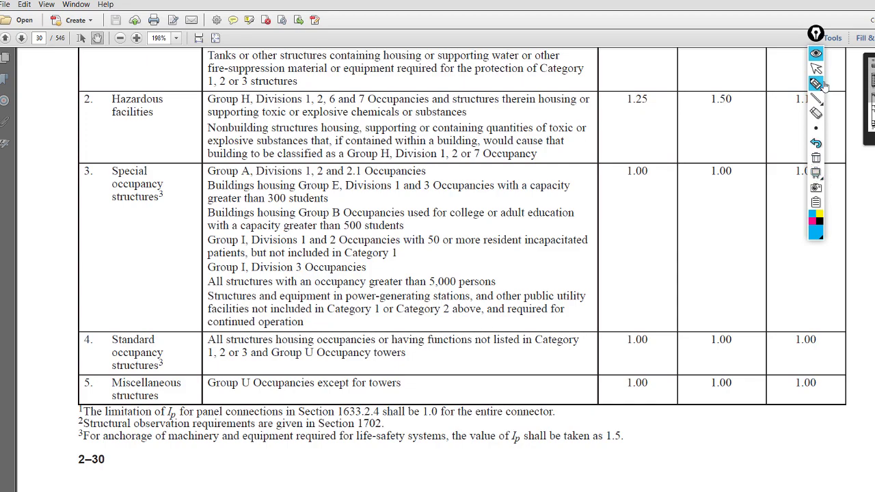
key(alt+Tab)
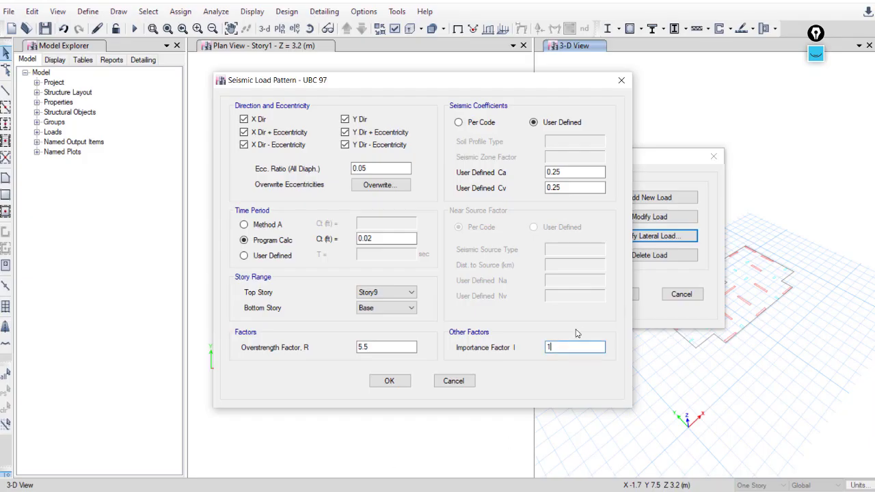
- Accept the EQ settings and, for the EQDrift pattern, set Ct to 0.02 and overstrength factor R to 5.5
click(387, 382)
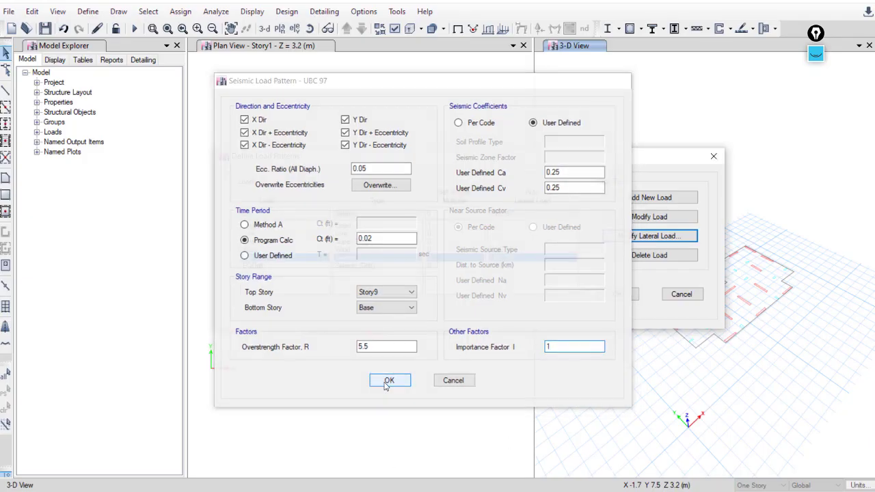
click(278, 266)
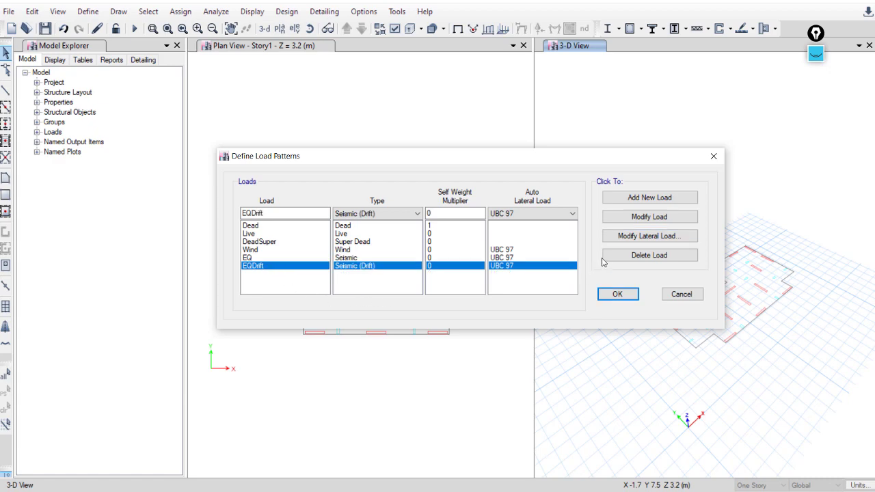
click(648, 236)
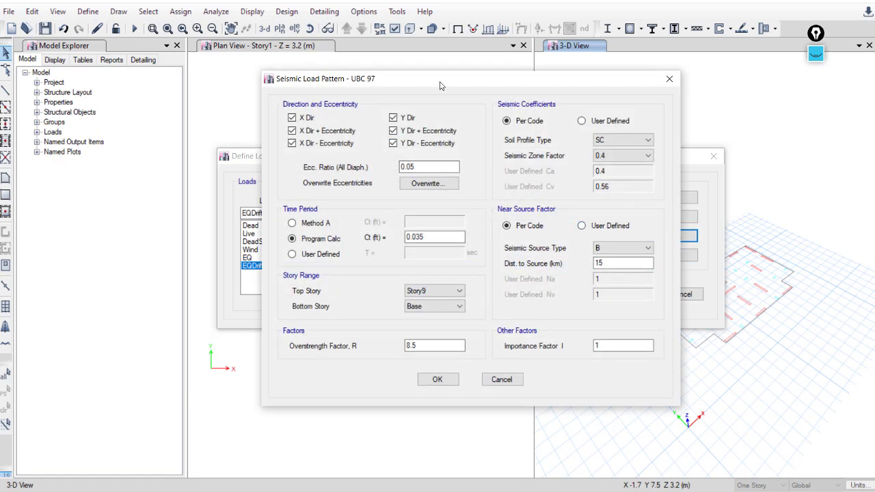
drag(444, 85, 541, 82)
key(Tab)
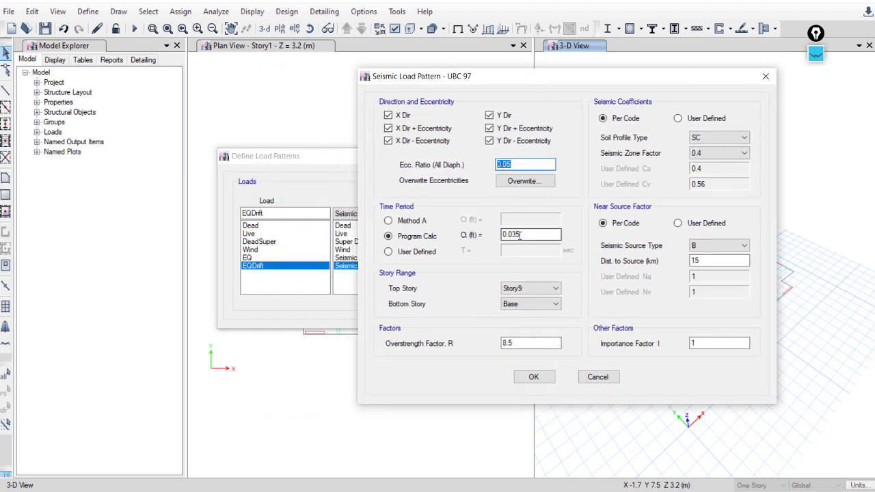
drag(521, 235, 483, 235)
text(0.0)
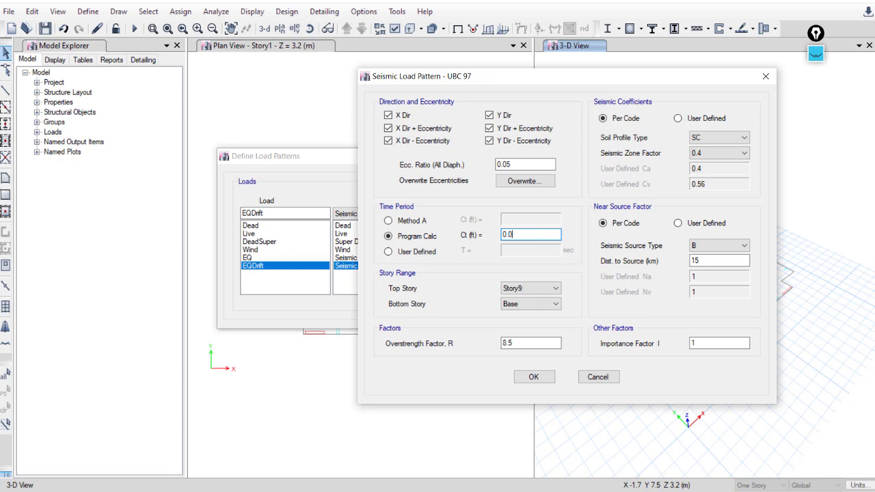
text(2)
double_click(522, 346)
text(5.5)
- Switch EQDrift's seismic coefficients to User Defined, set Ca and Cv to 0.25, and accept the load patterns
click(706, 119)
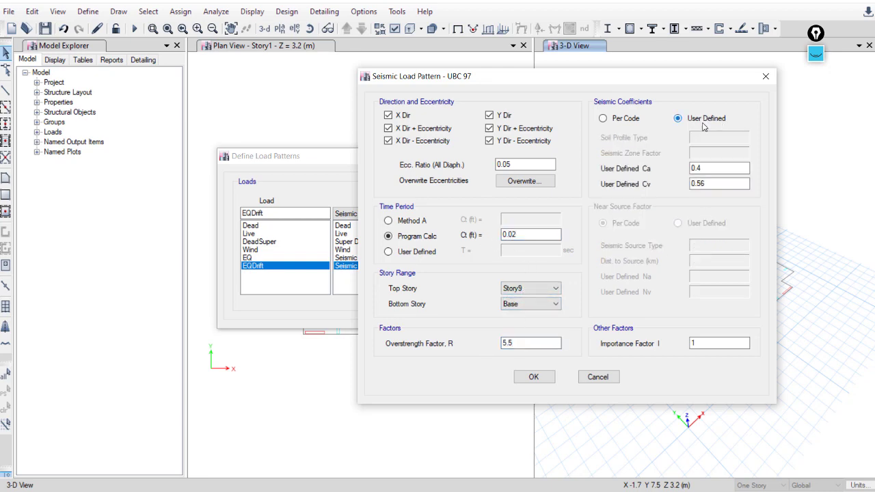
double_click(707, 168)
text(0.25)
double_click(719, 183)
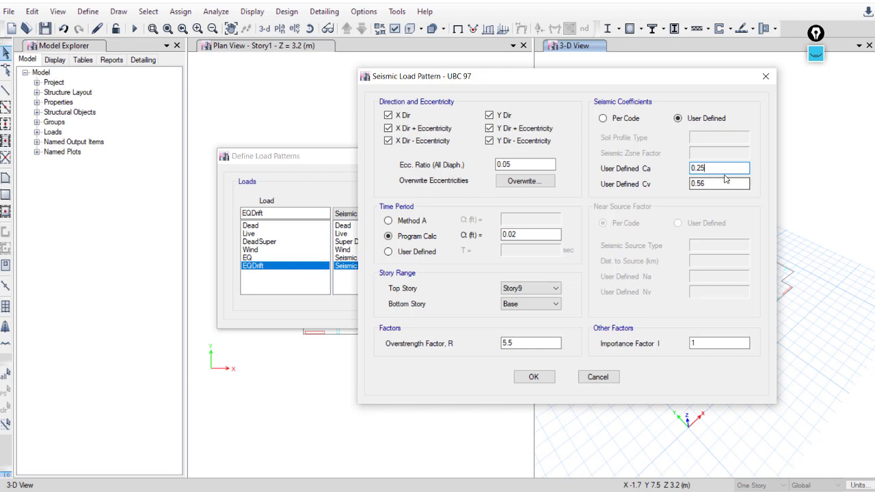
text(0.25)
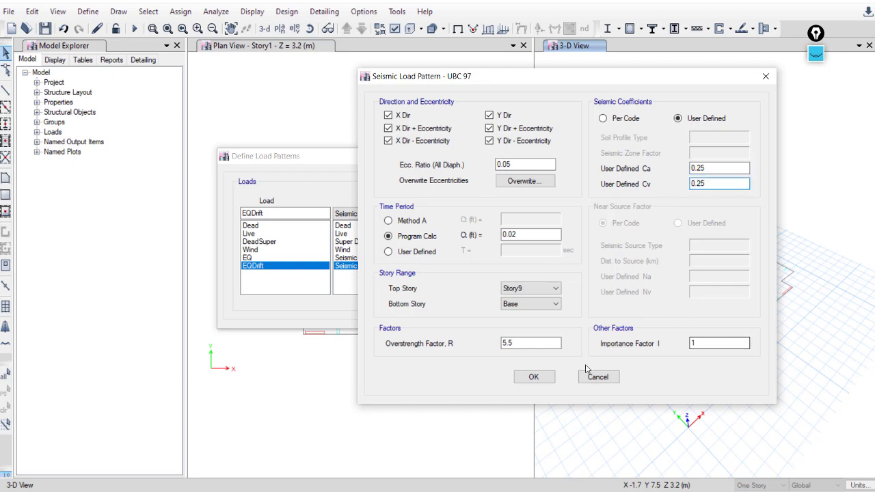
click(532, 376)
click(582, 292)
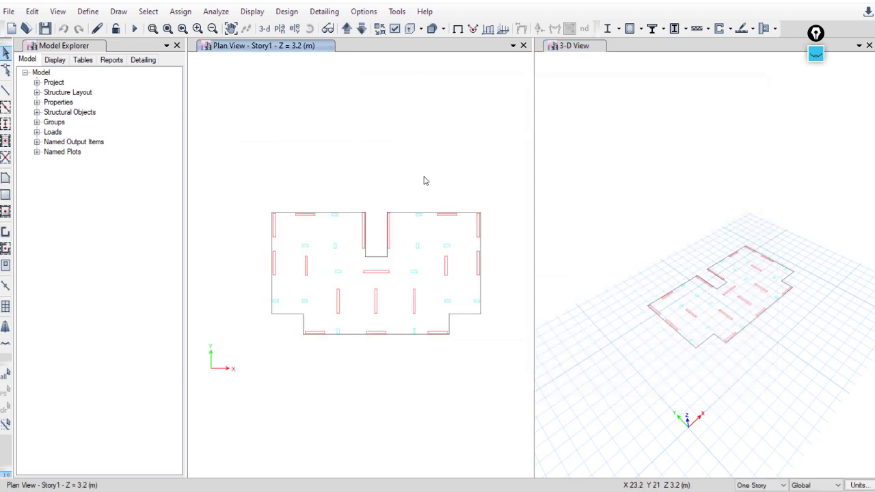
- Reopen the load patterns and review the Wind pattern's UBC 97 settings, including the Top Story choices, without changing anything
click(87, 11)
click(145, 272)
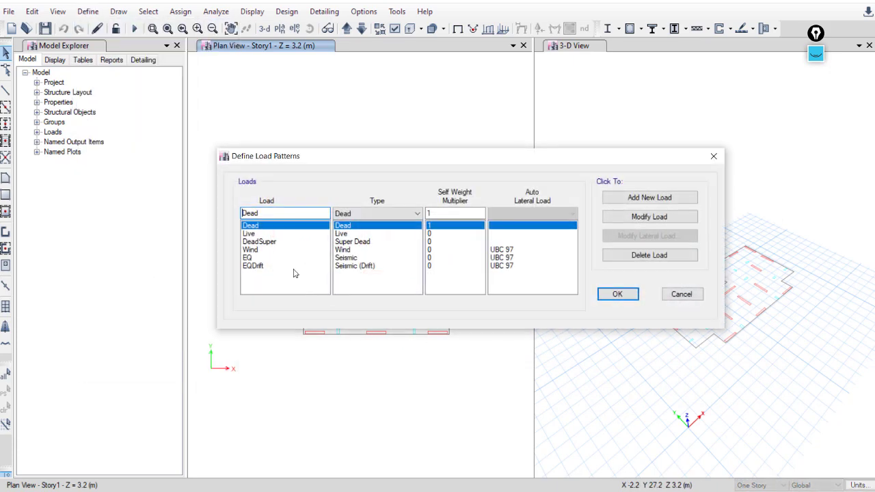
click(267, 250)
click(263, 258)
click(260, 266)
click(259, 250)
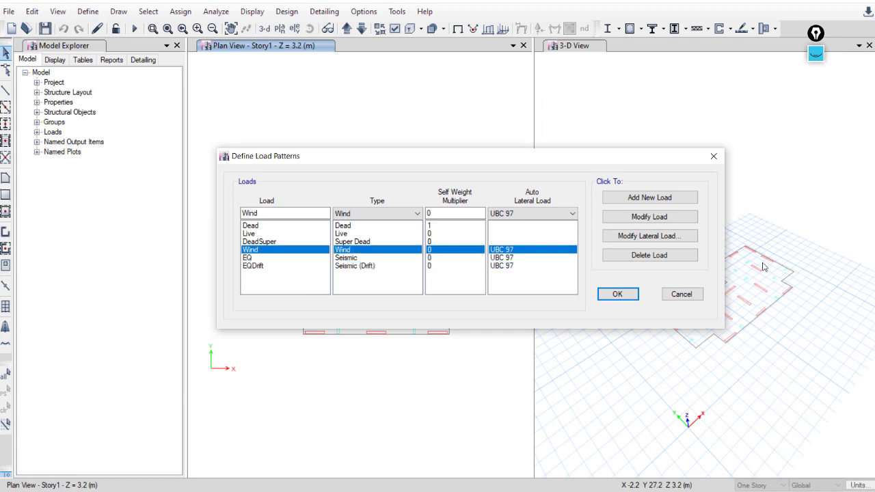
click(646, 236)
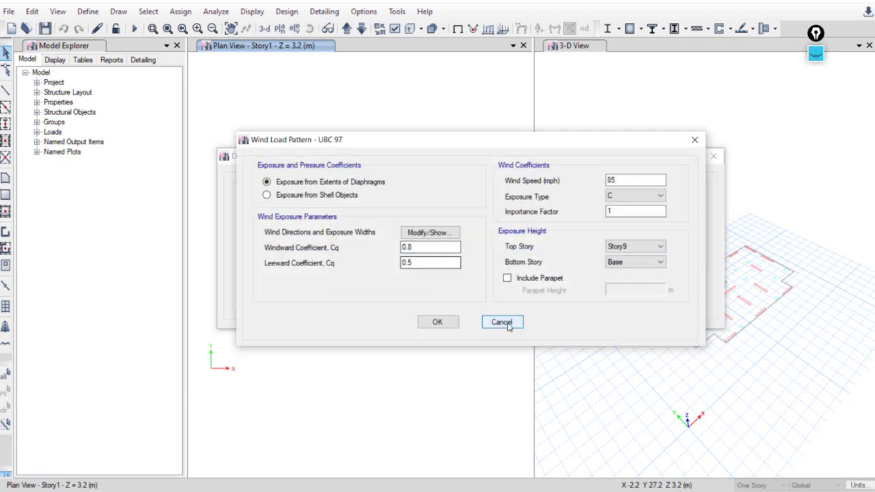
click(640, 246)
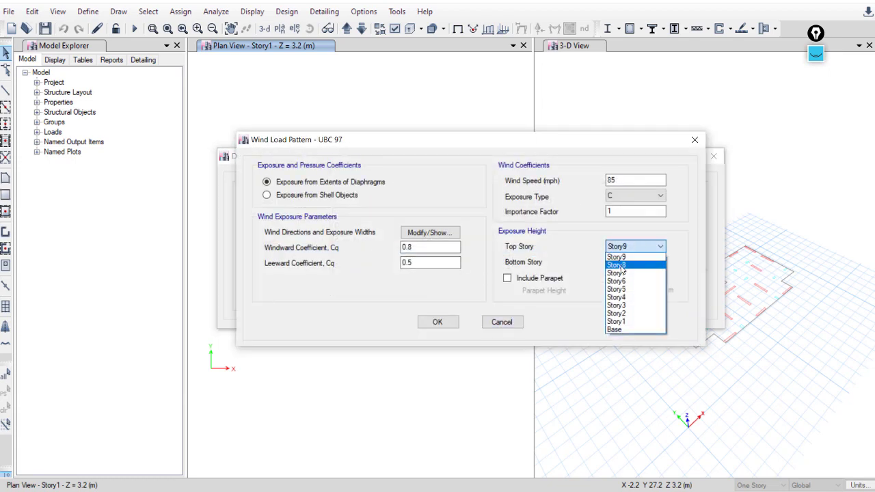
click(501, 322)
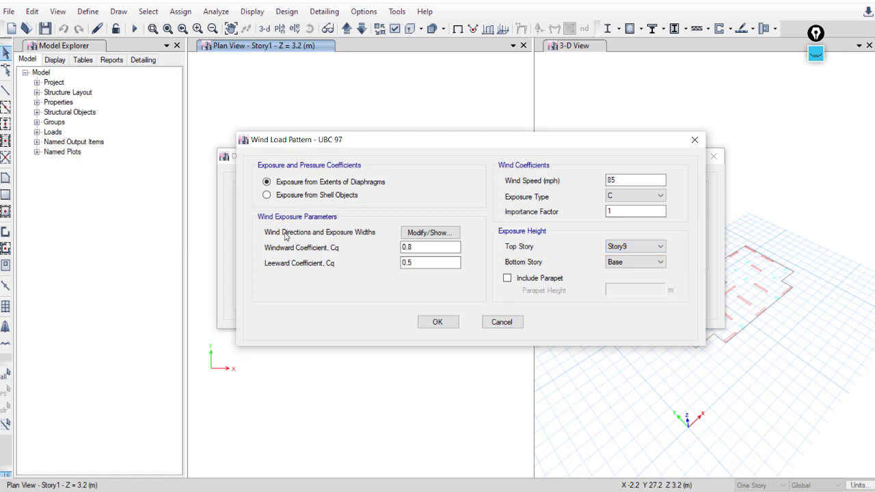
click(502, 323)
- Review the EQ pattern's lateral load settings and leave the load patterns without changes
click(251, 258)
click(650, 236)
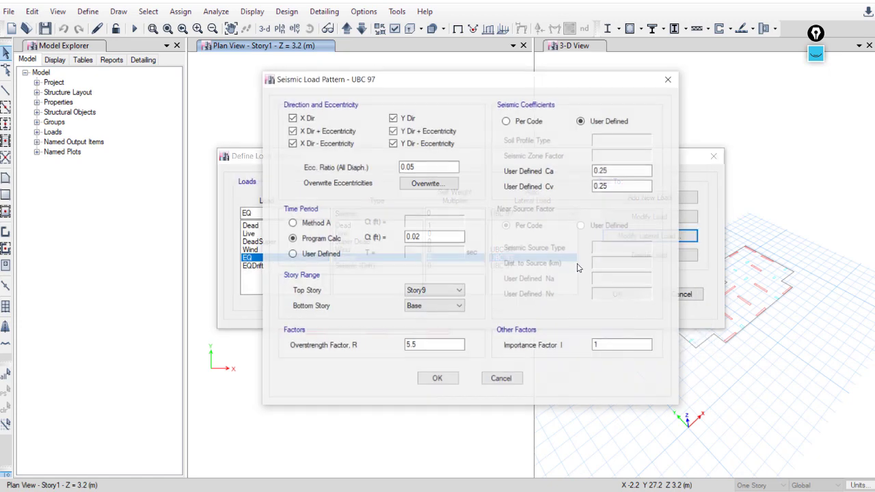
click(498, 380)
click(682, 294)
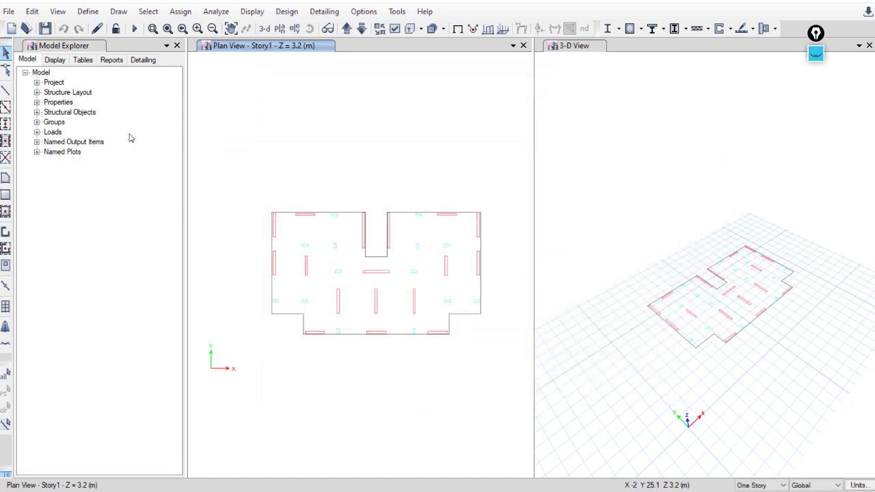
- Examine the model's story data and the options for adding a story at Story9, cancelling out of every dialog
click(32, 12)
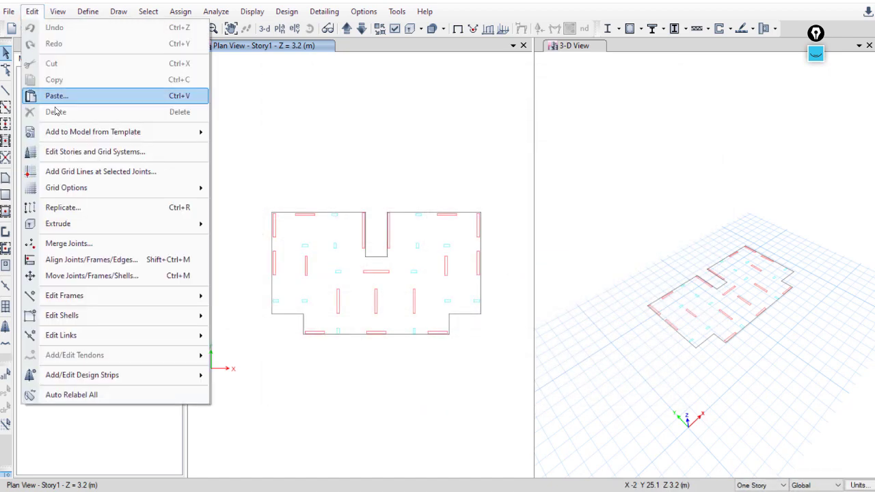
click(74, 153)
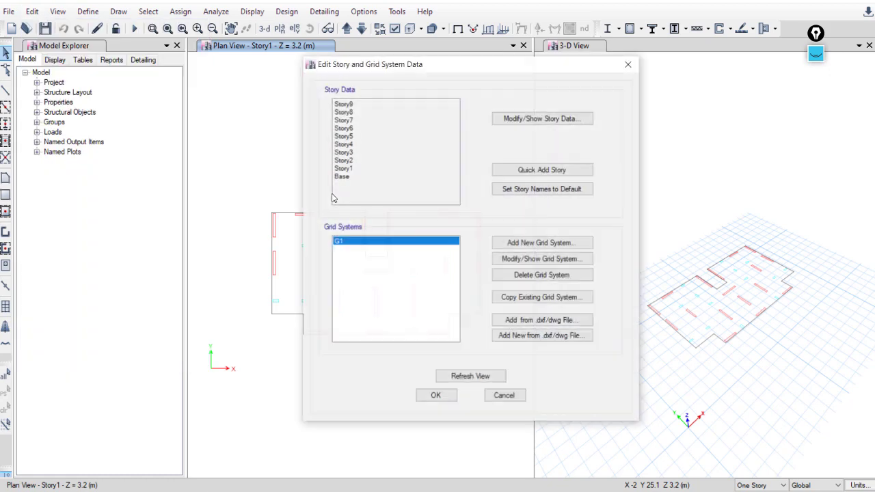
click(536, 121)
right_click(305, 145)
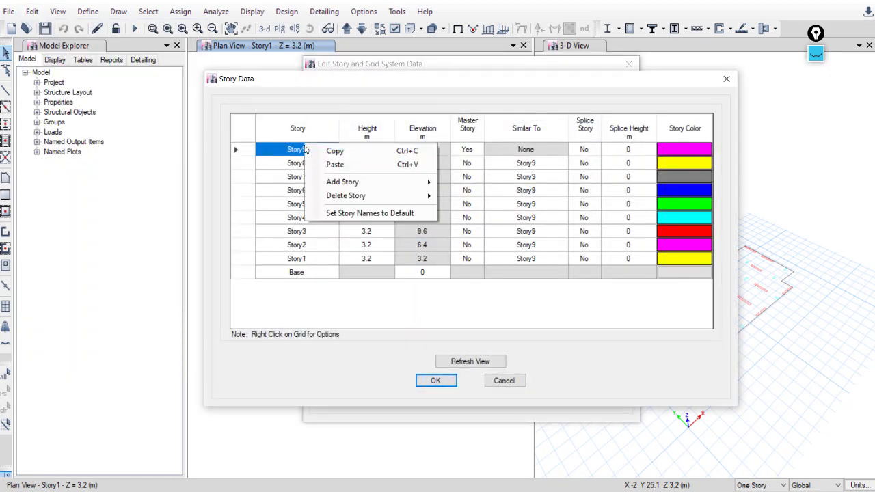
mouse_move(354, 183)
click(487, 188)
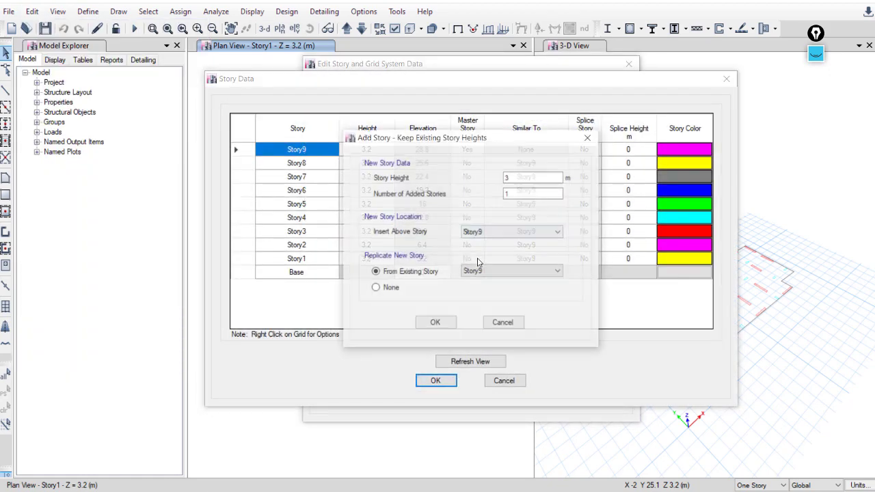
click(503, 323)
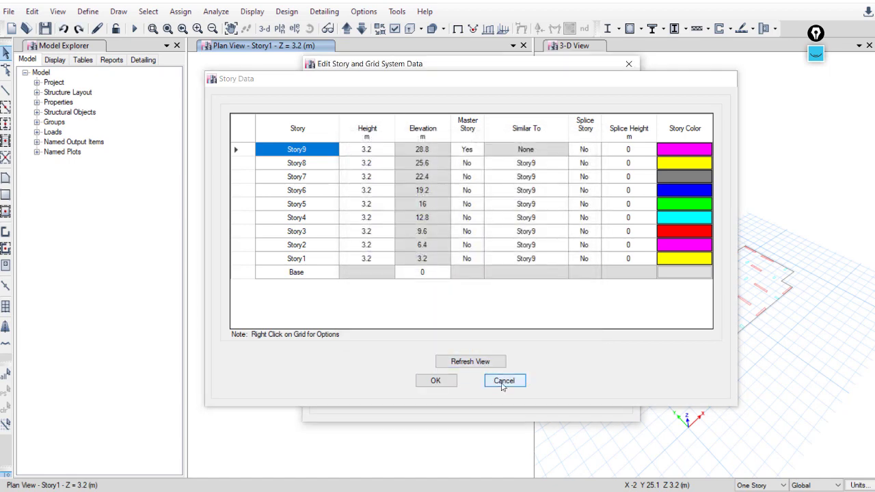
click(504, 381)
click(504, 397)
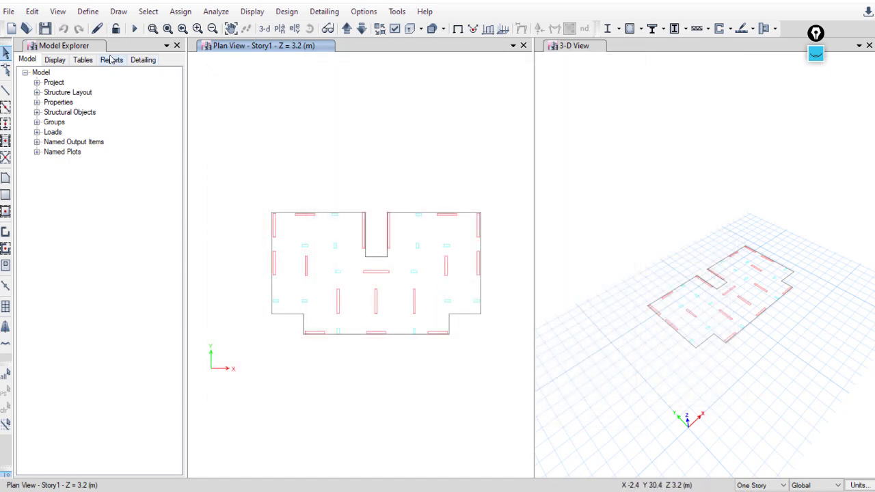